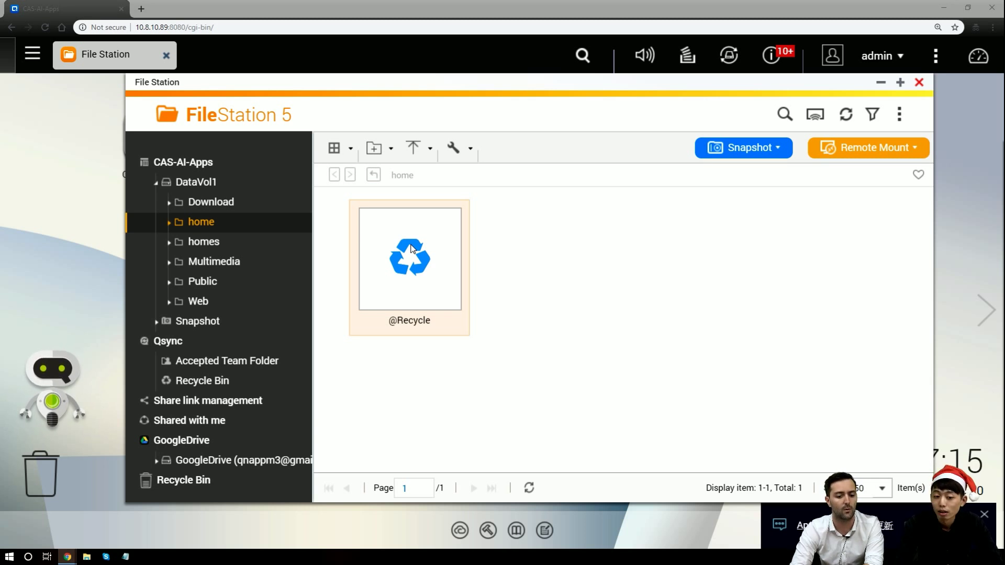
# Start a new remote mount, browse the cloud services and choose Dropbox
pyautogui.click(914, 157)
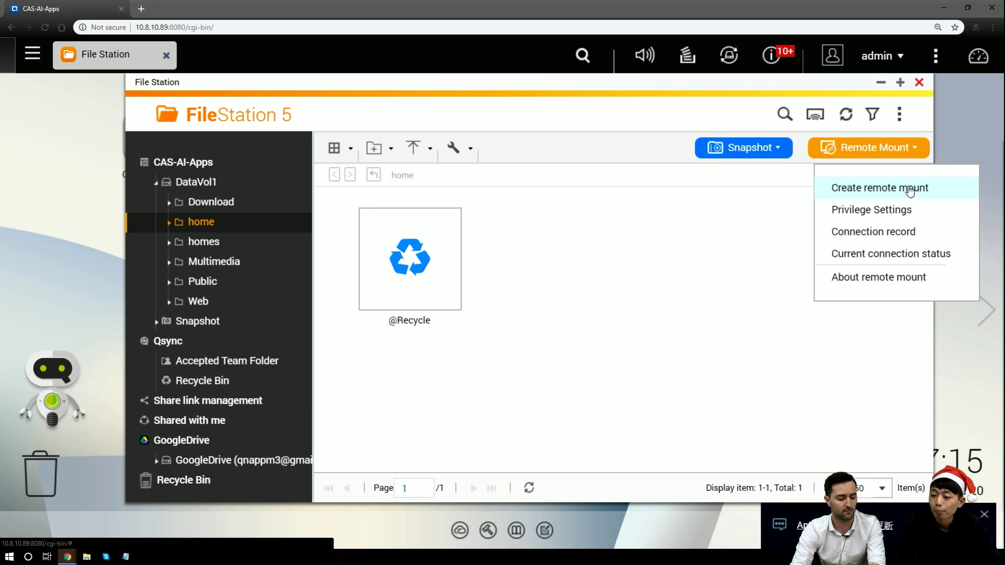
pyautogui.click(911, 191)
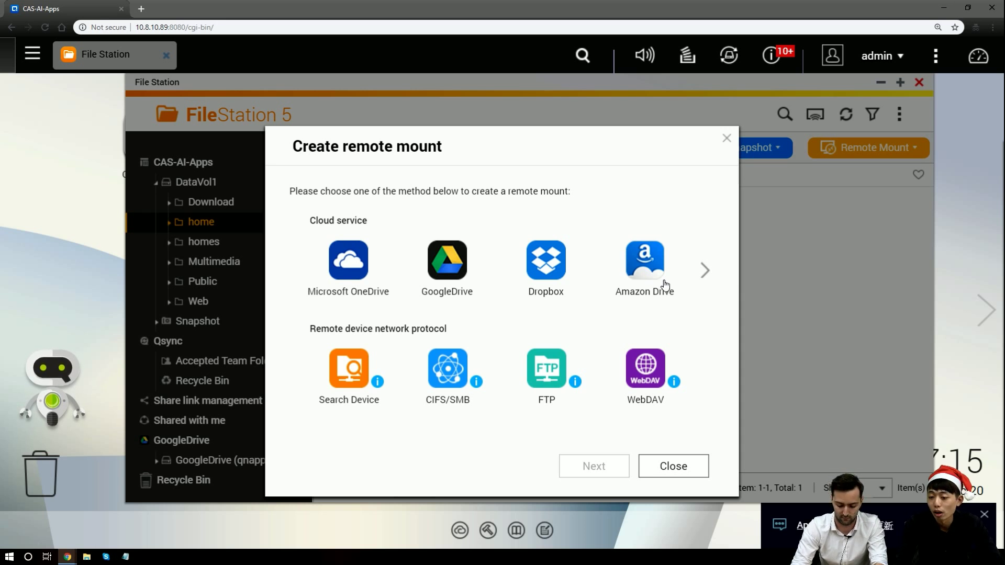
pyautogui.click(707, 276)
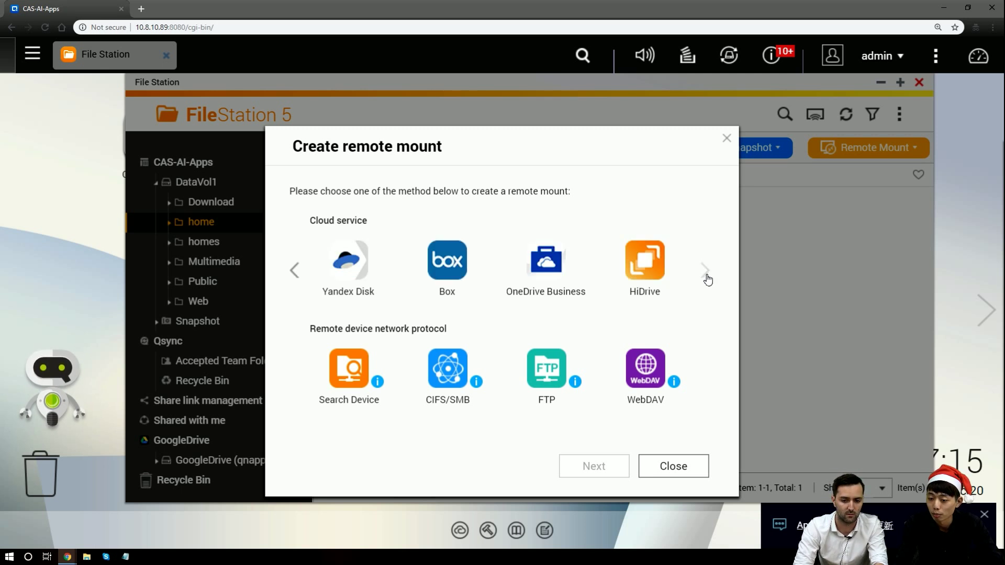
pyautogui.click(706, 276)
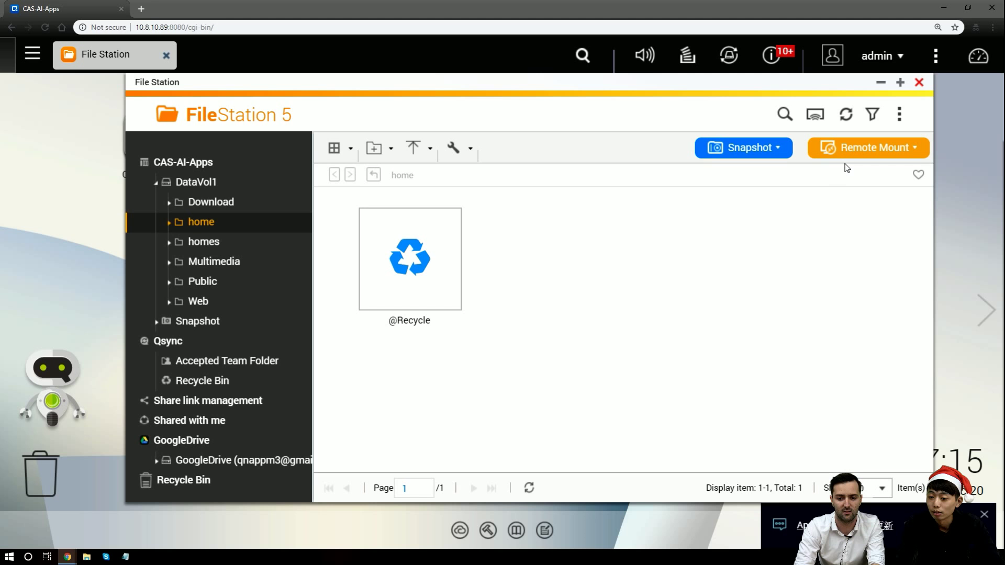
pyautogui.click(854, 156)
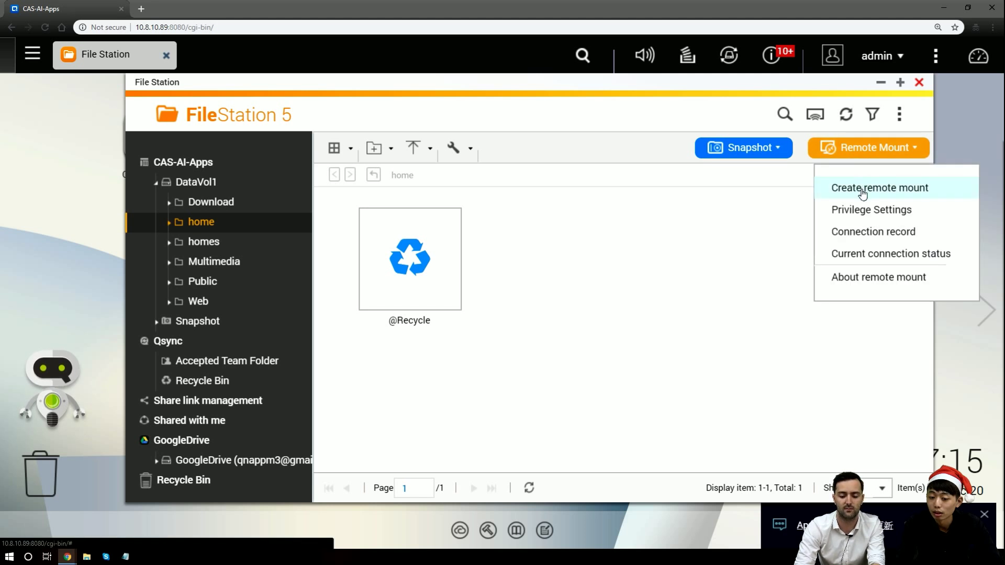
pyautogui.click(862, 194)
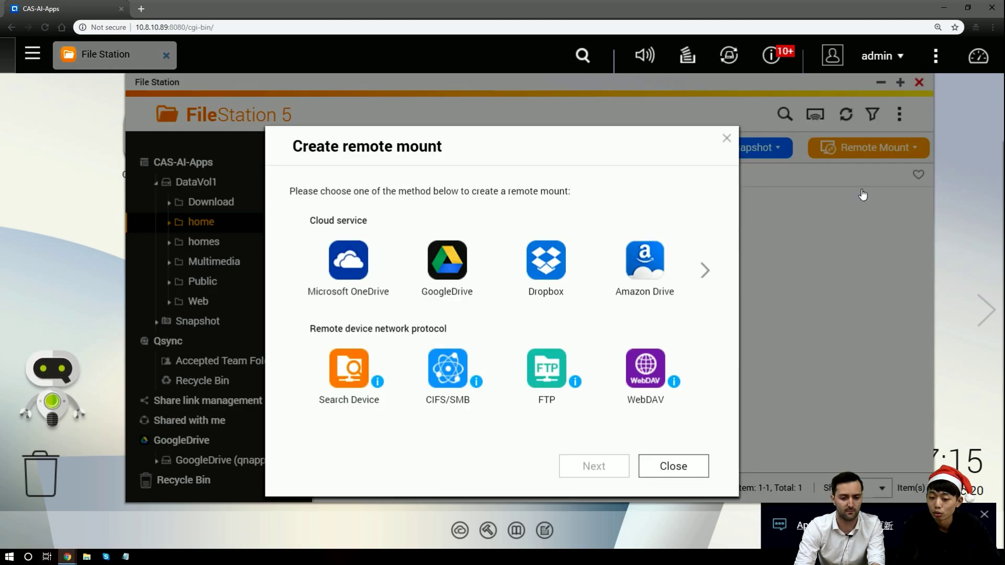
pyautogui.click(554, 287)
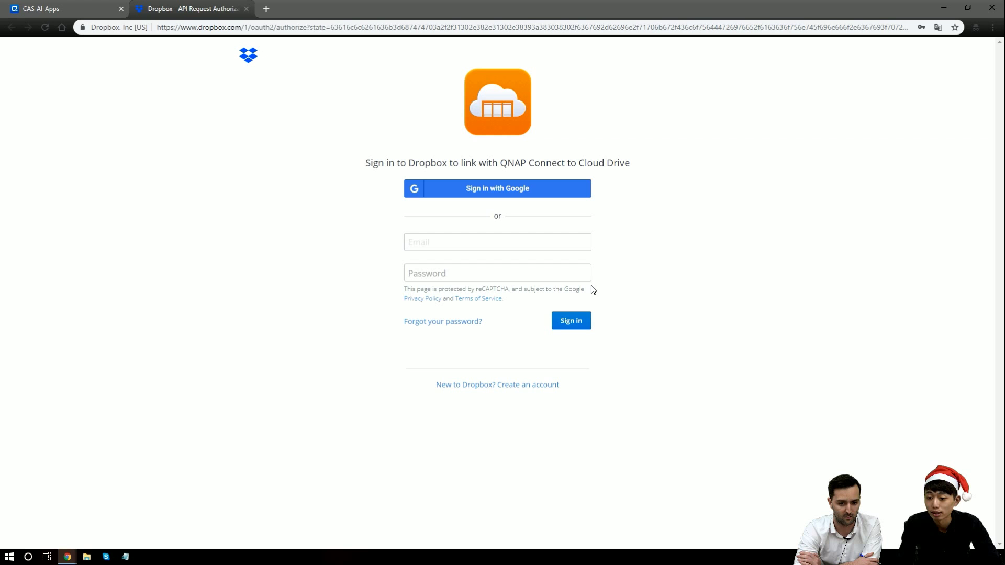
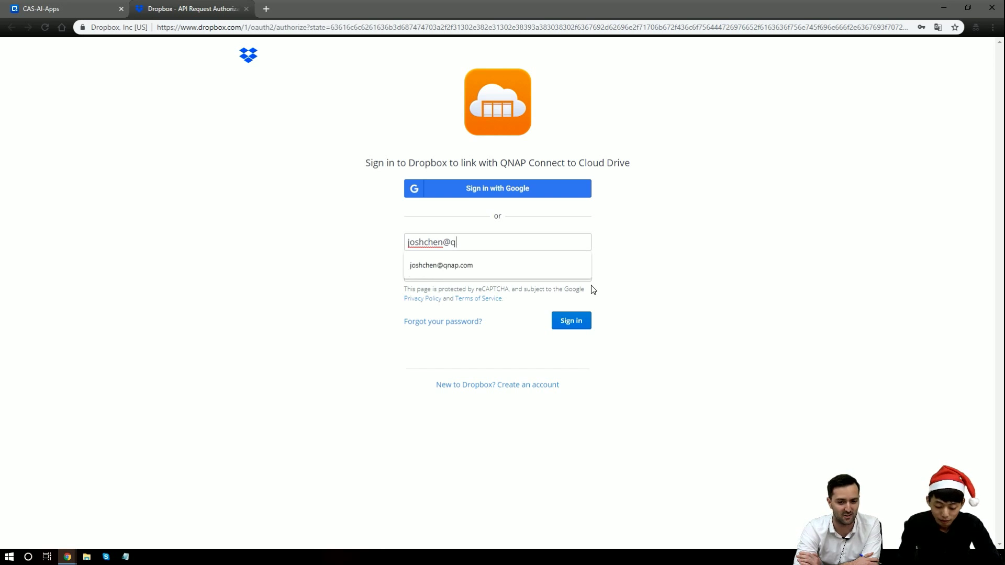
# Sign in to Dropbox with the account e-mail and password to authorise QNAP
pyautogui.press('Tab')
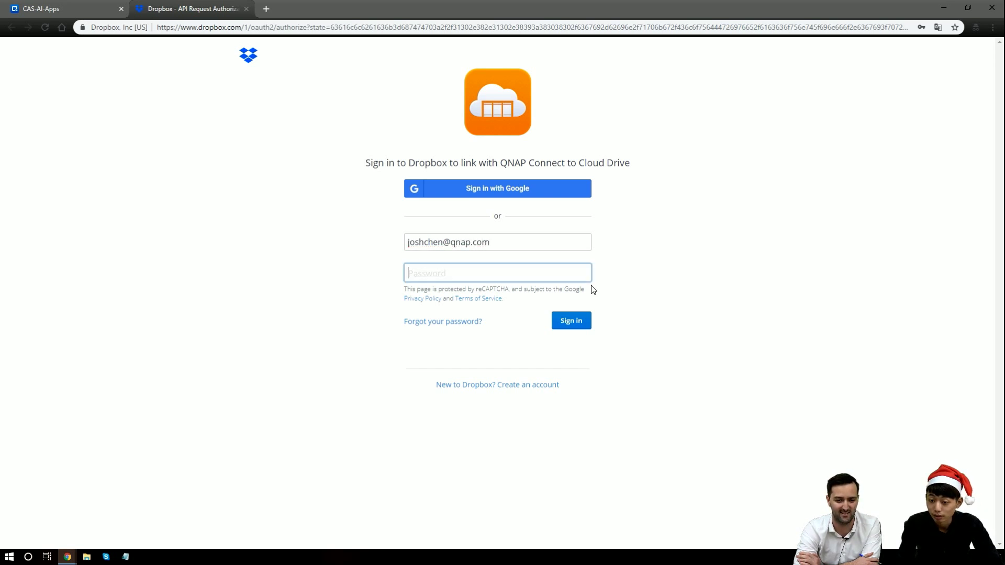
pyautogui.write('••••')
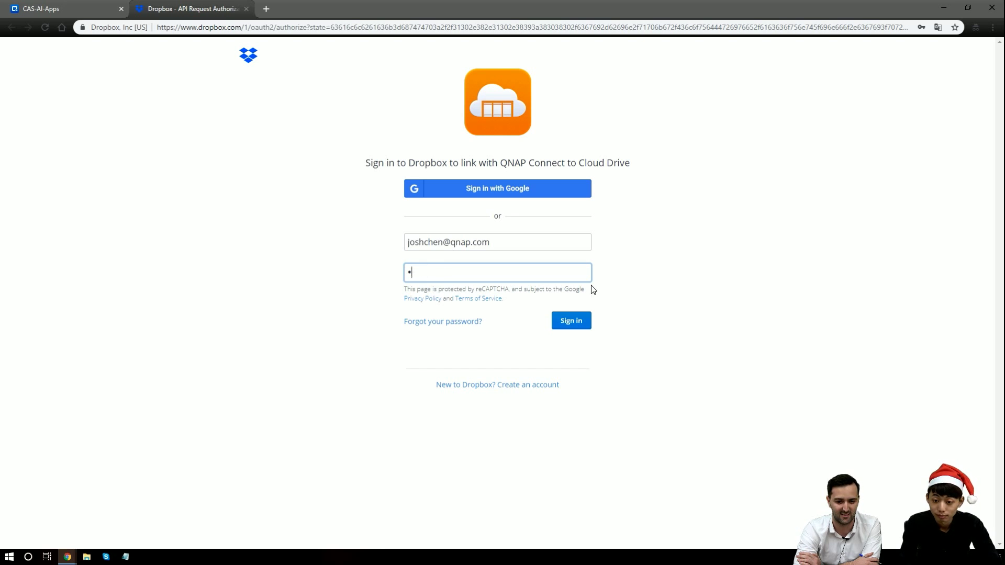
pyautogui.press('BackSpace')
pyautogui.write('•••')
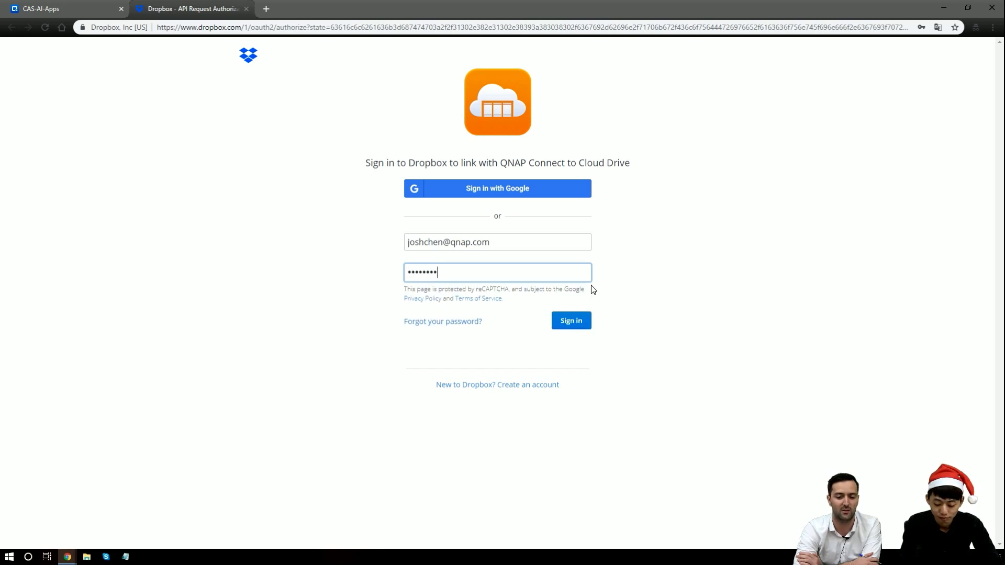
pyautogui.write('••')
pyautogui.press('Return')
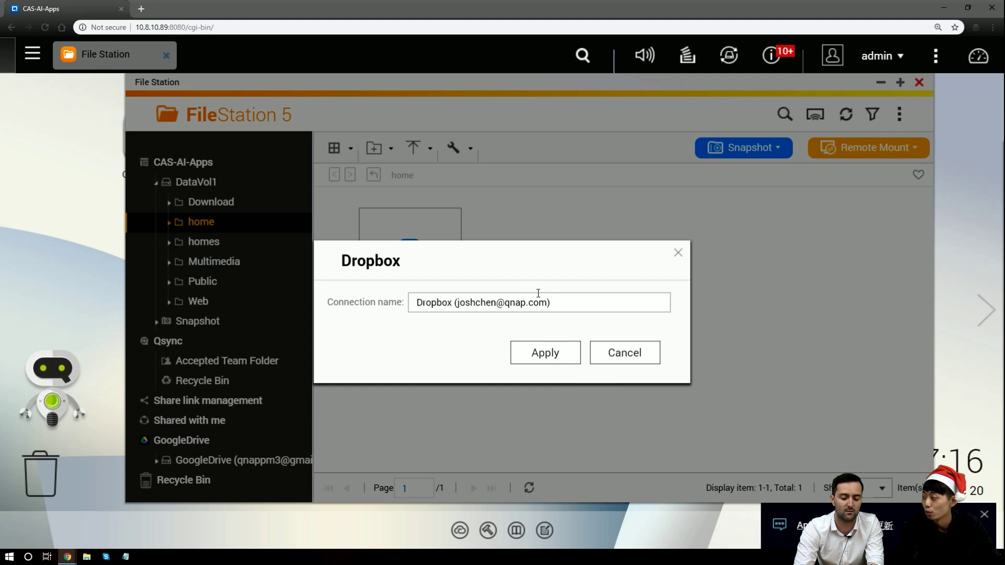
# Apply the prefilled Dropbox connection name and finish the wizard
pyautogui.click(548, 356)
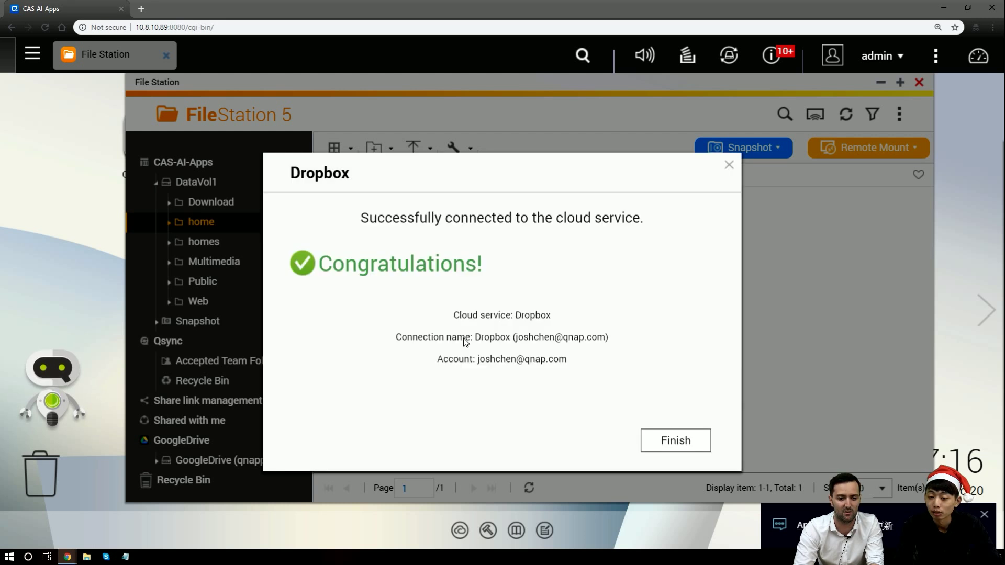
pyautogui.click(653, 442)
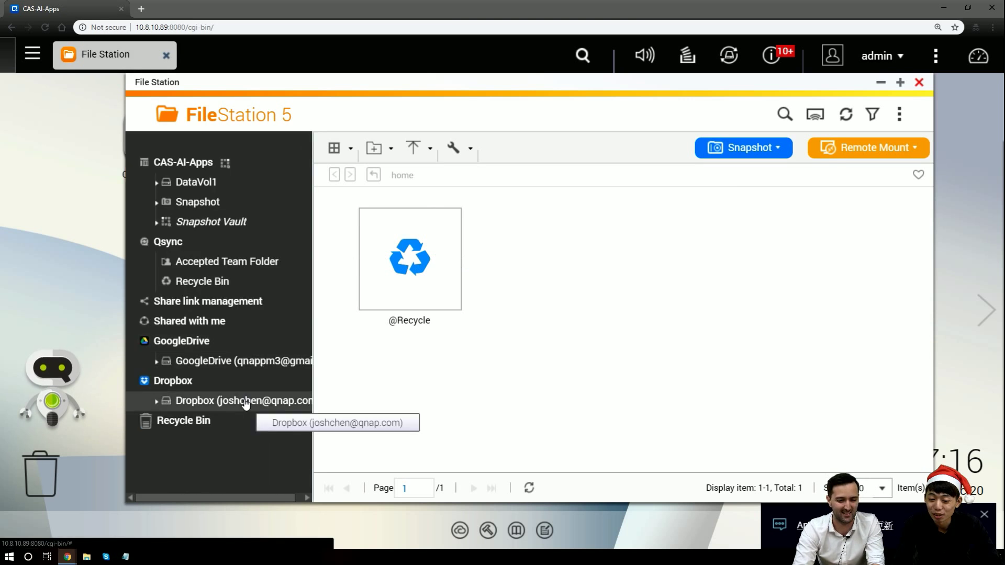
pyautogui.scroll(-2, 224, 421)
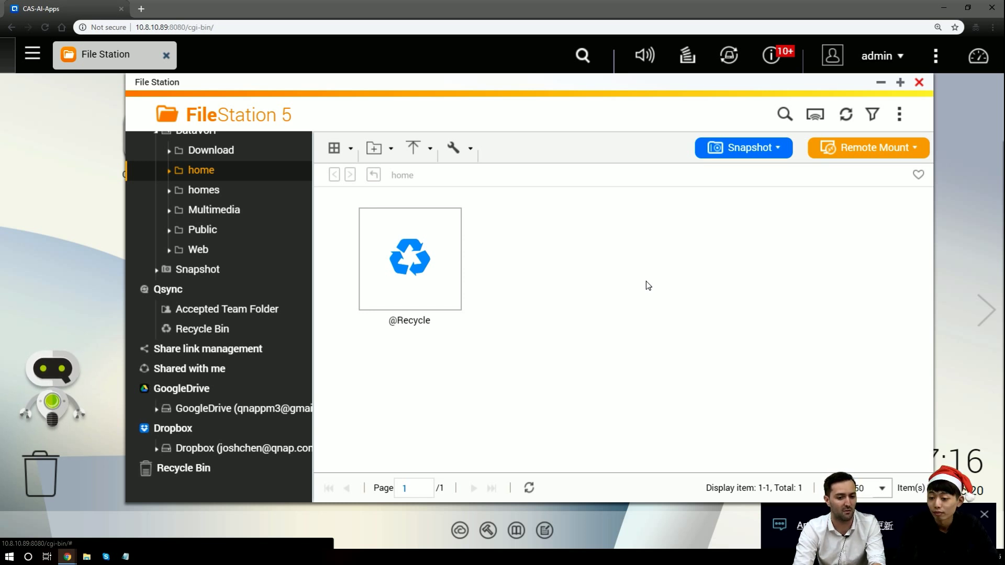
# Launch the remote mount wizard with Search Device and list the NAS units found on the network
pyautogui.click(917, 159)
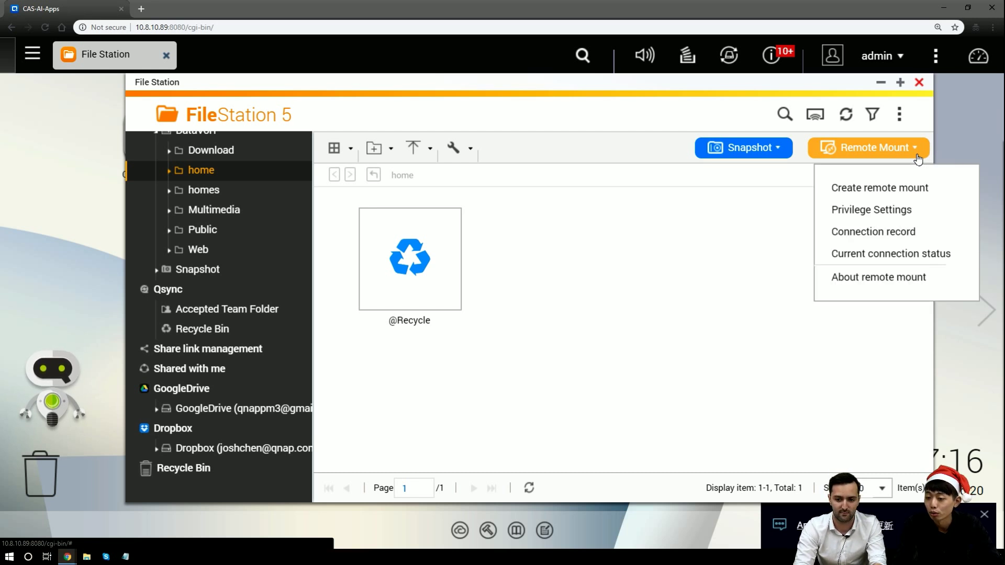
pyautogui.click(922, 190)
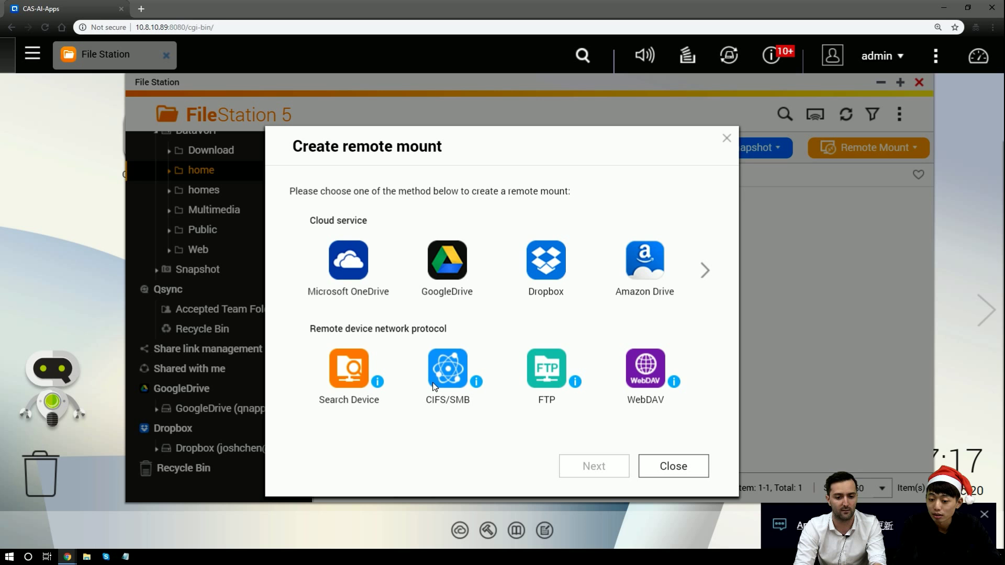
pyautogui.click(359, 405)
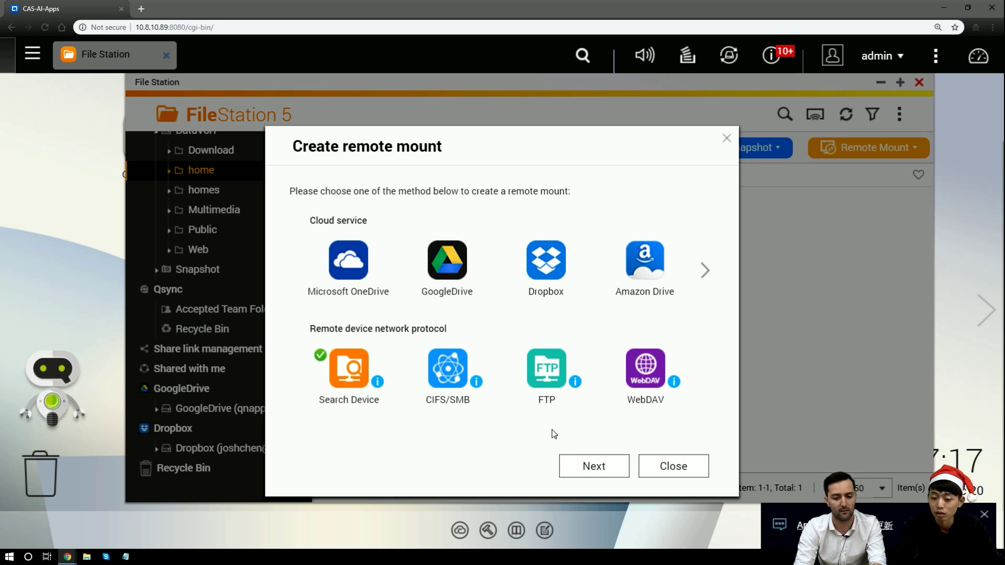
pyautogui.click(586, 472)
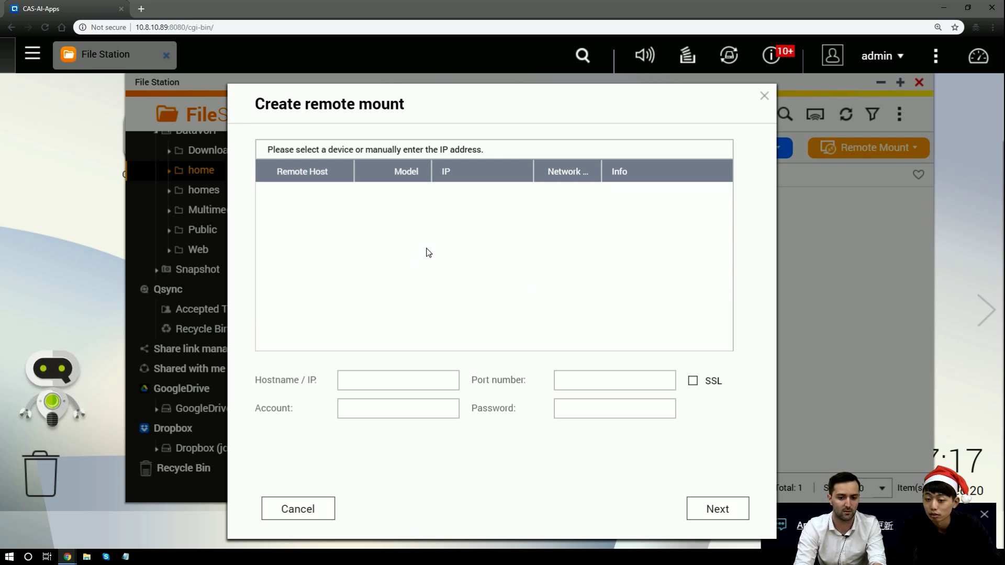
pyautogui.click(764, 96)
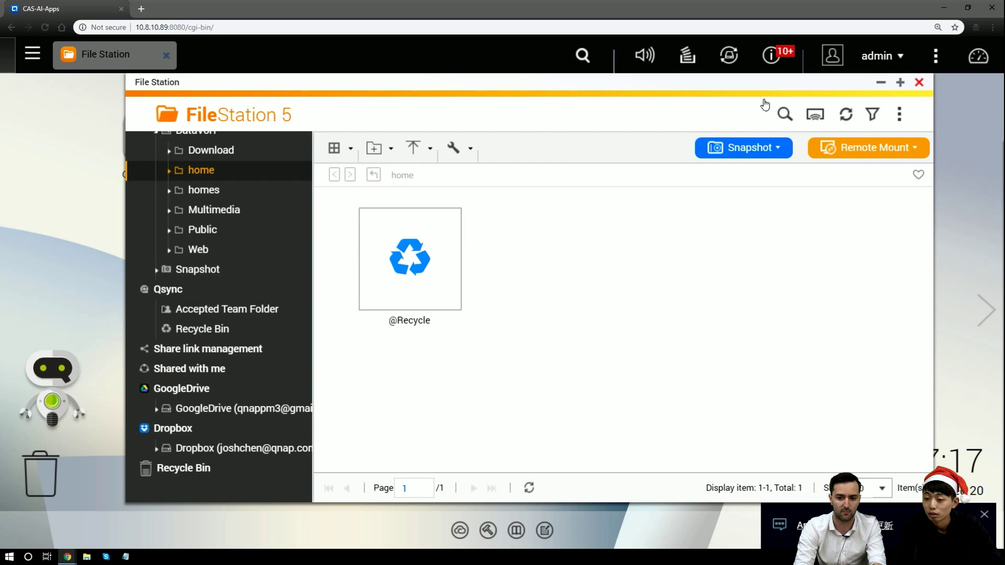
pyautogui.click(843, 155)
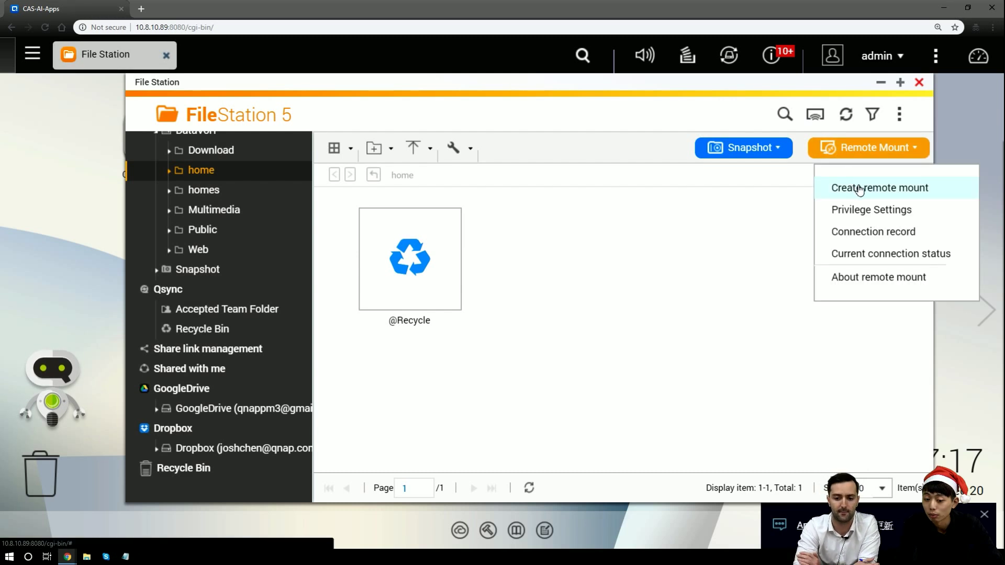
pyautogui.click(859, 187)
pyautogui.click(349, 369)
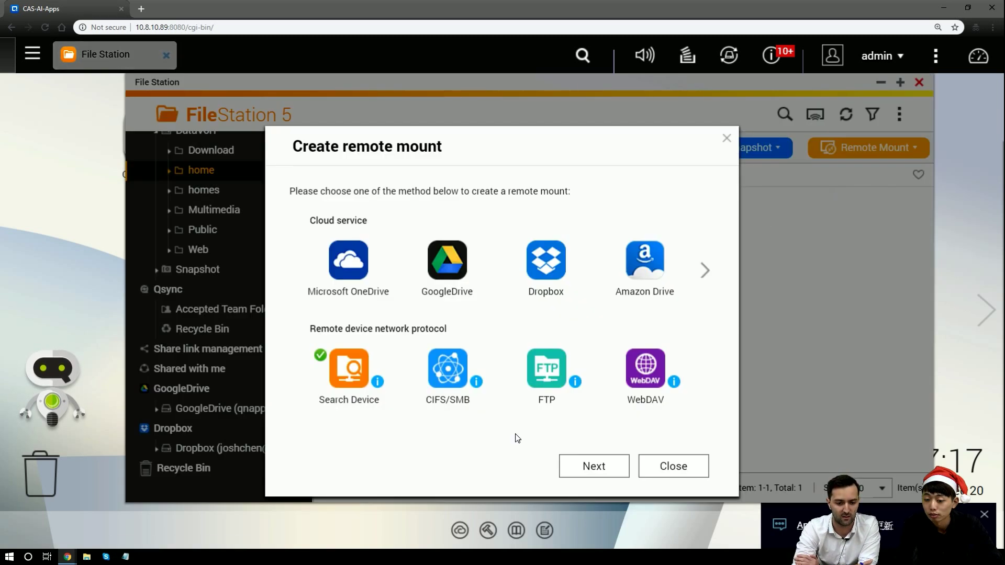
pyautogui.click(594, 465)
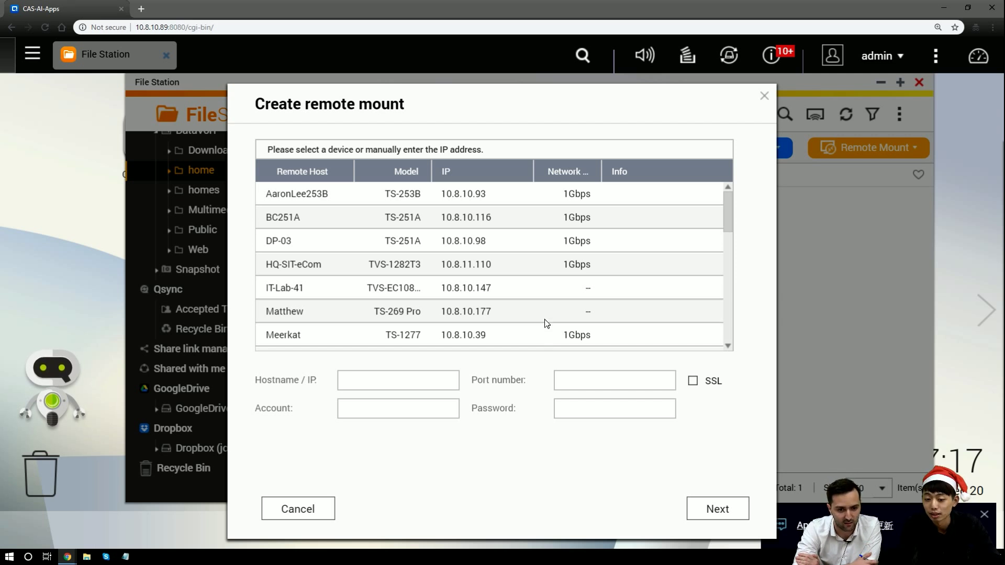
# Pick the OurStore NAS and log in with the administrator account and password
pyautogui.scroll(-5, 545, 320)
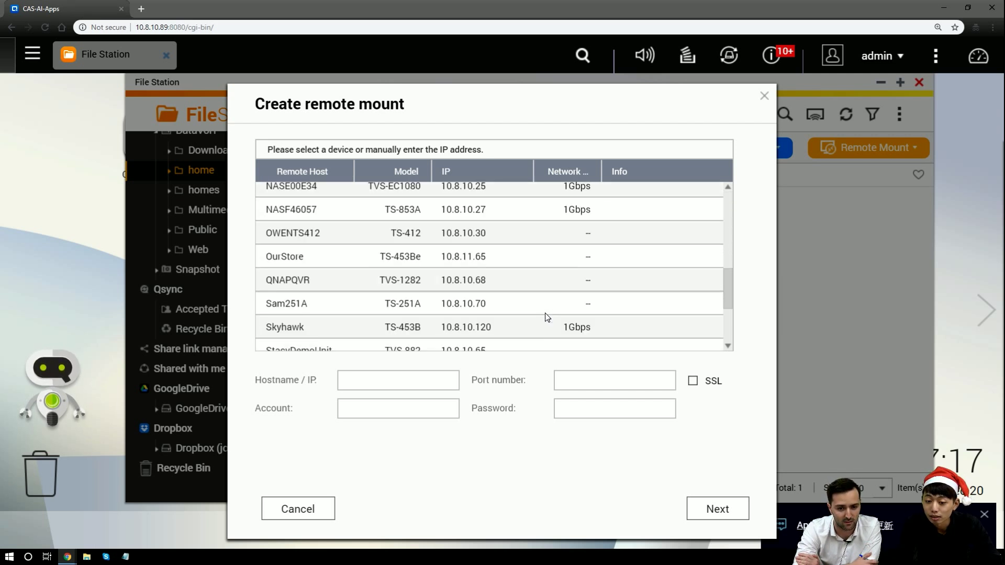
pyautogui.click(526, 267)
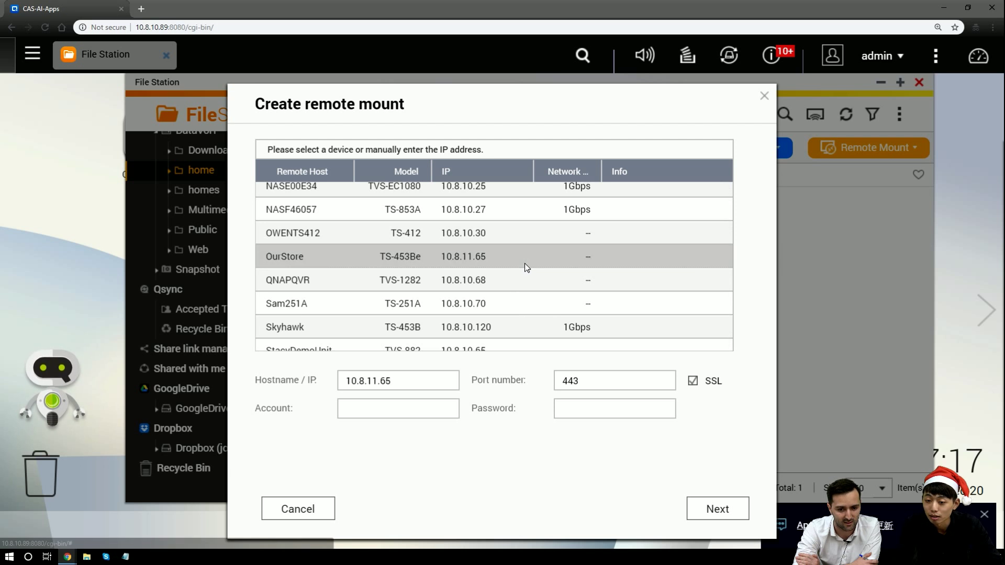
pyautogui.click(441, 418)
pyautogui.write('admin')
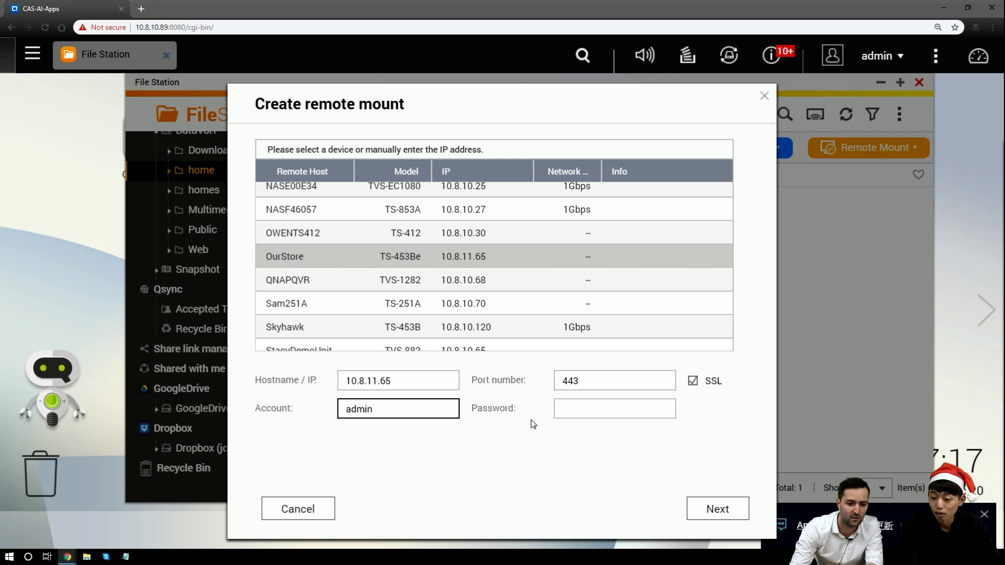
pyautogui.click(573, 407)
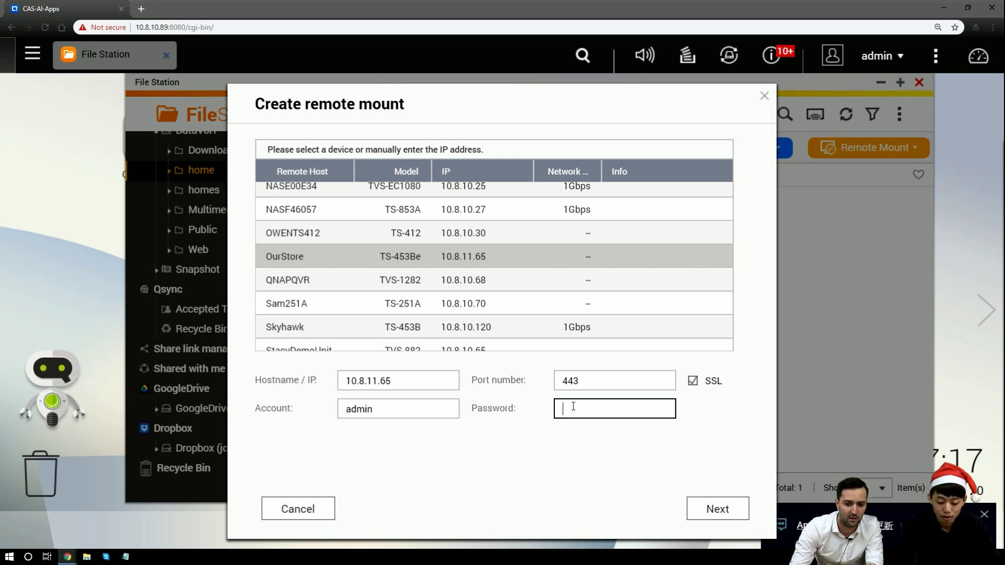
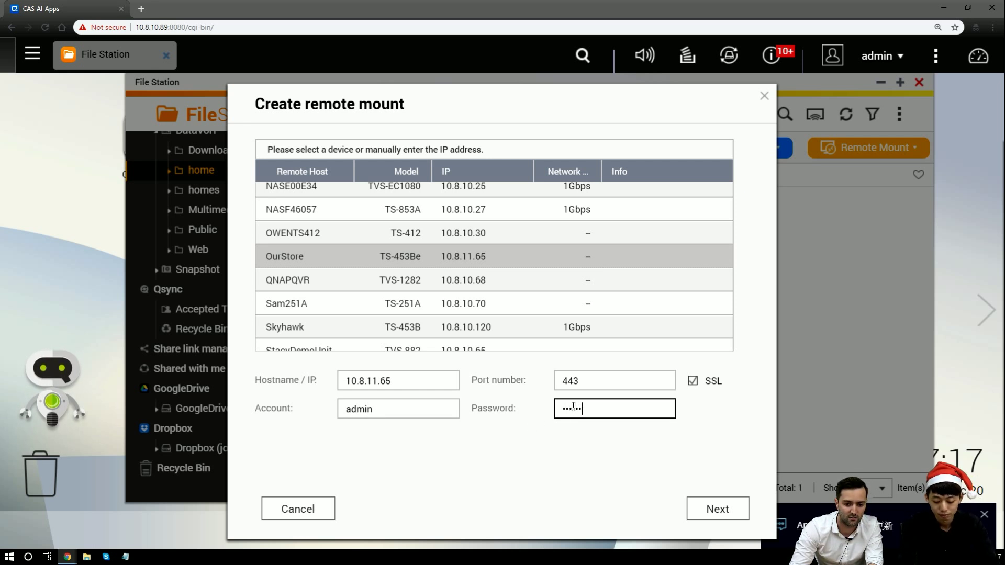
pyautogui.click(717, 508)
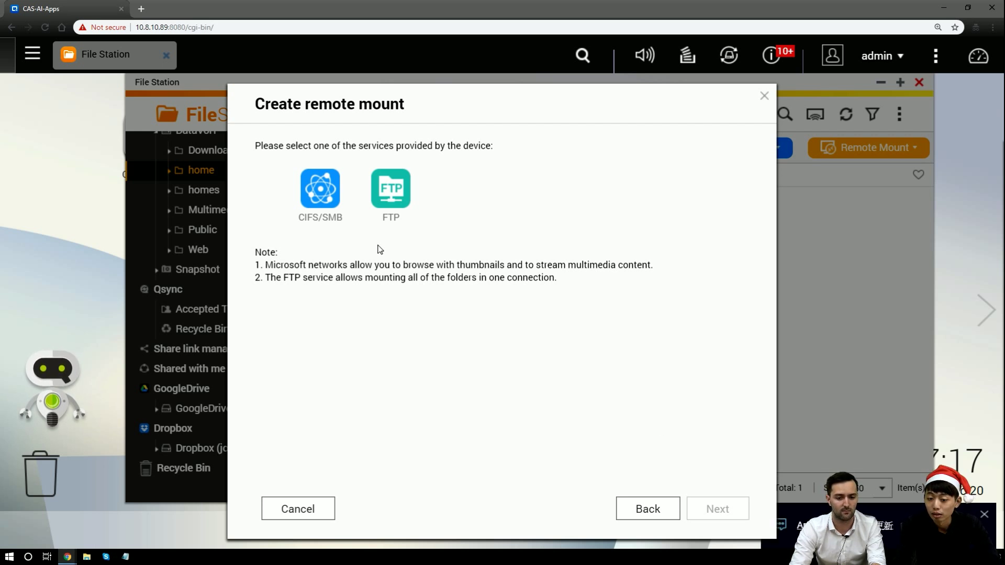
# Choose FTP and try mounting OurStore's root directly, which ends in a timeout
pyautogui.click(399, 206)
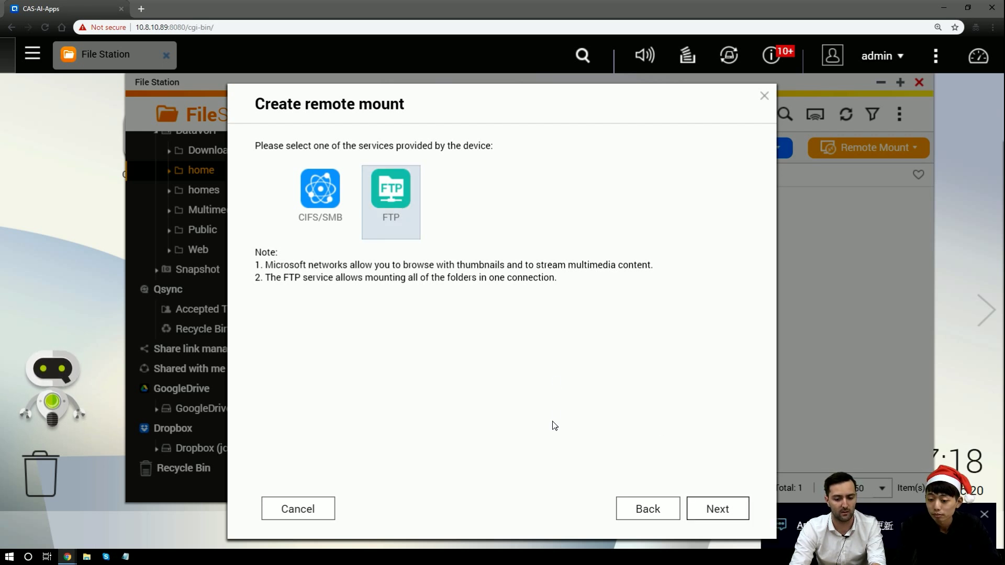
pyautogui.click(703, 511)
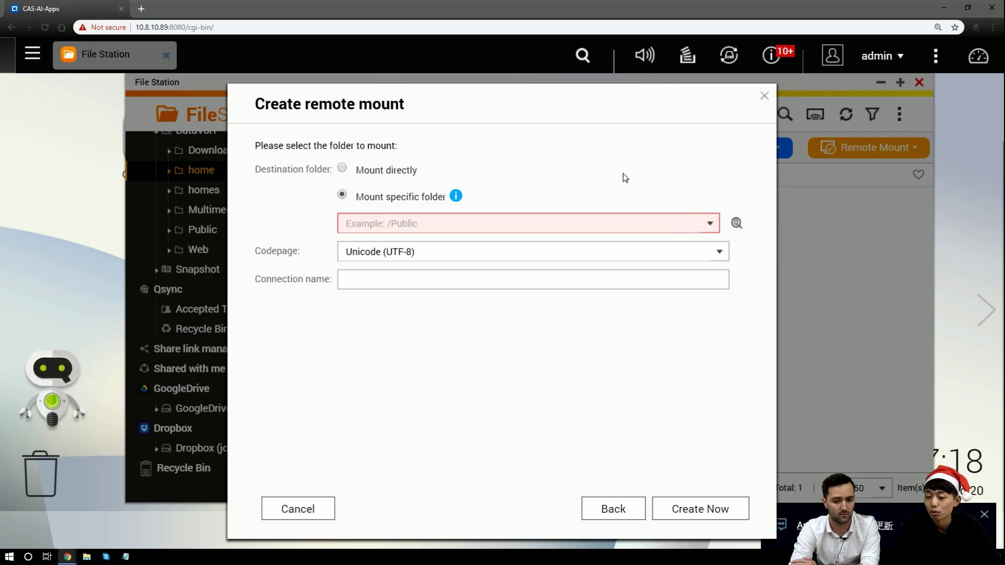
pyautogui.click(389, 176)
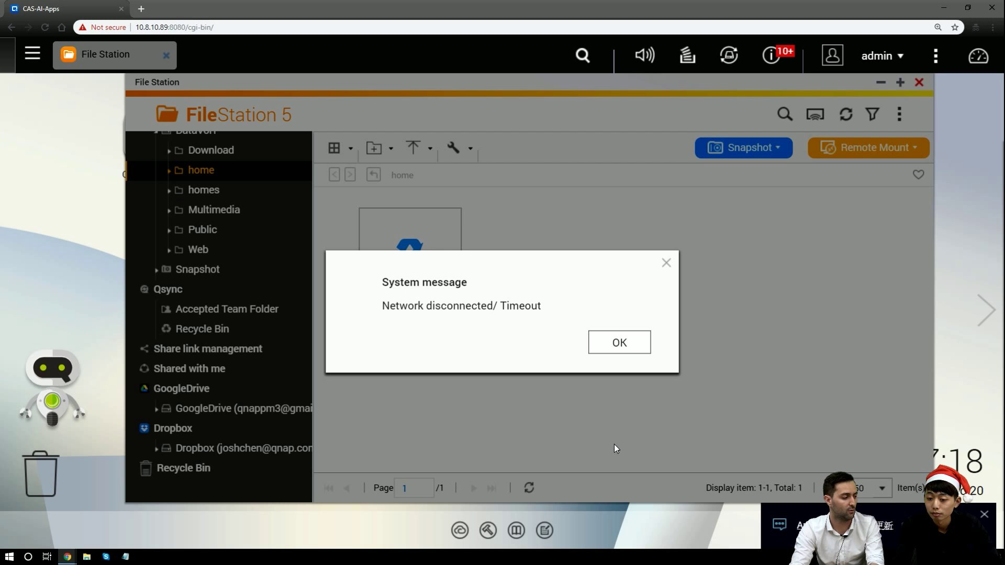
# Dismiss the timeout message and start a new FTP remote mount
pyautogui.click(641, 344)
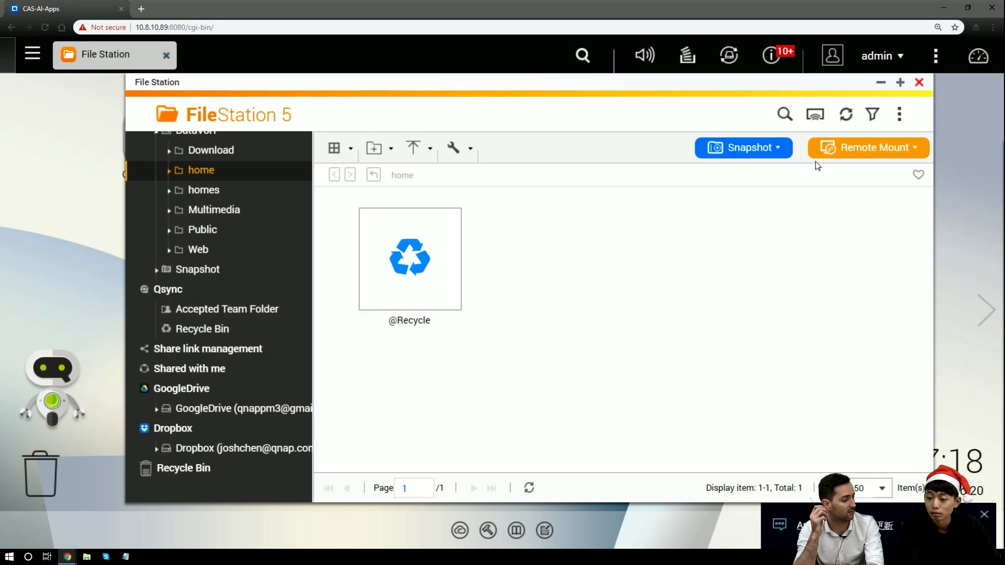
pyautogui.click(834, 149)
pyautogui.click(843, 189)
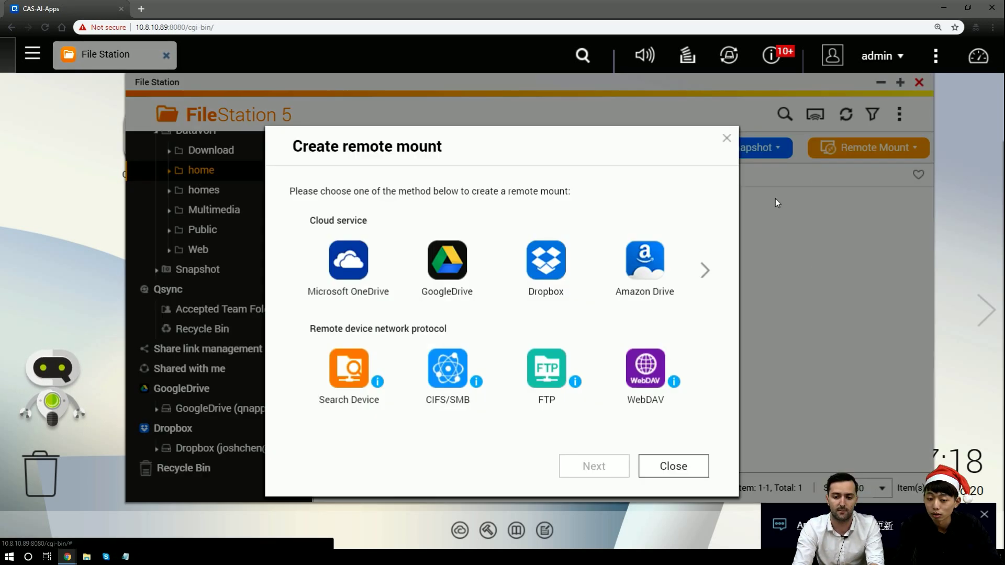
pyautogui.click(551, 381)
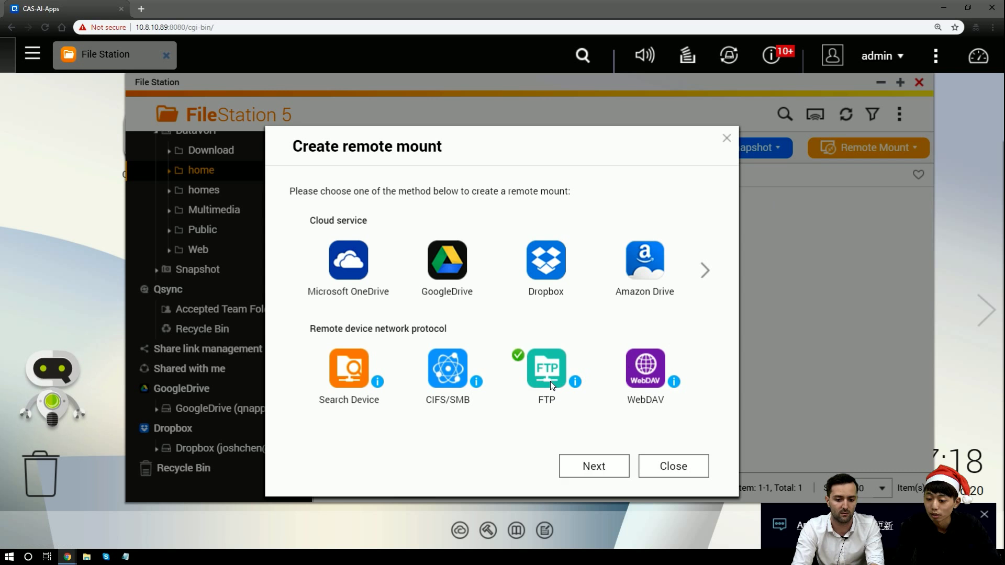
pyautogui.click(616, 466)
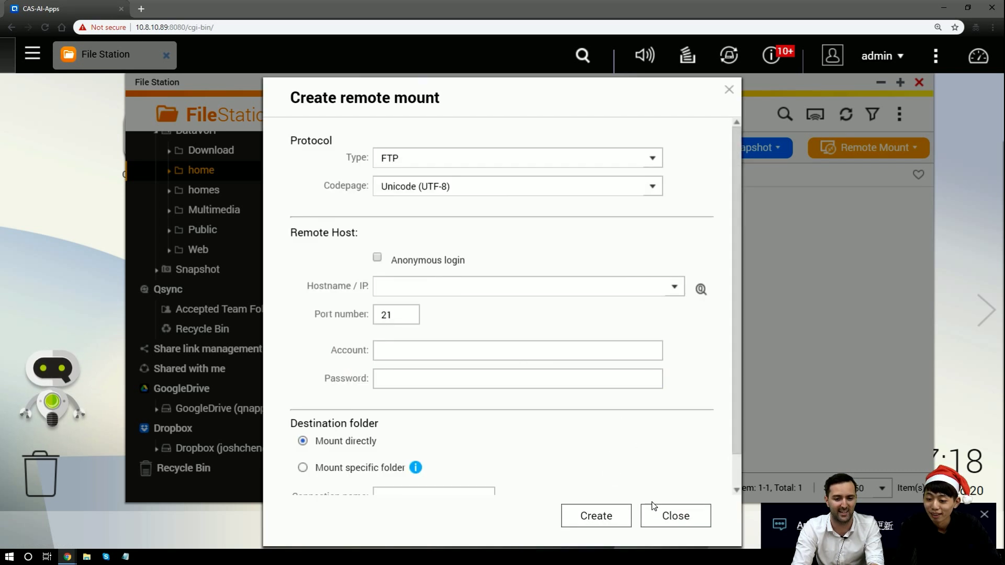
pyautogui.click(655, 515)
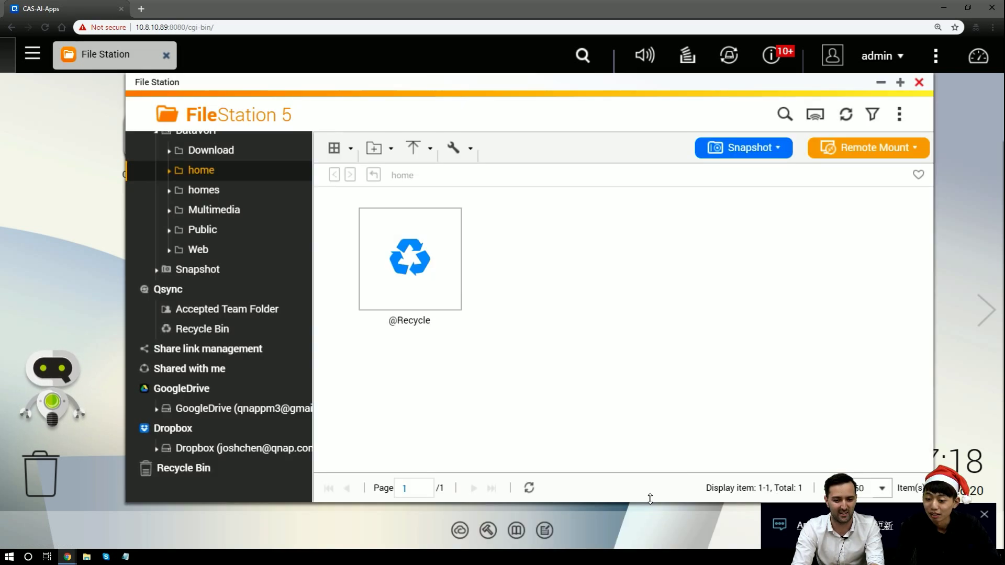
pyautogui.click(855, 148)
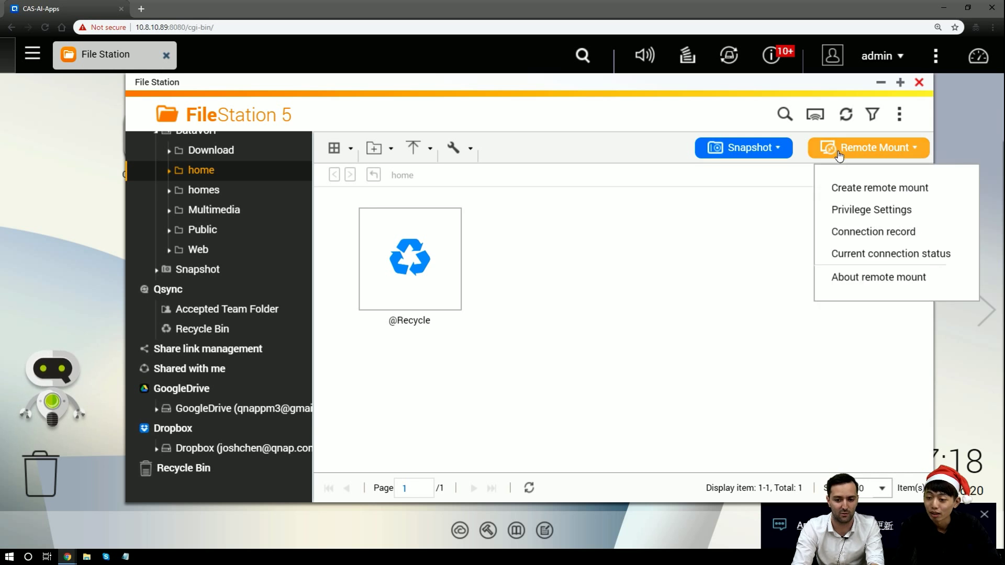
pyautogui.click(852, 188)
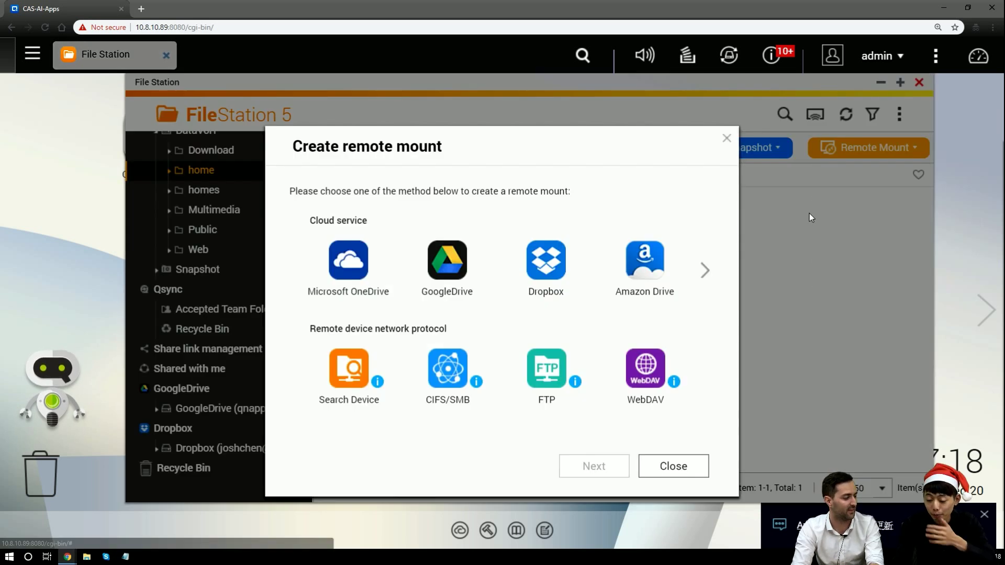
pyautogui.click(548, 373)
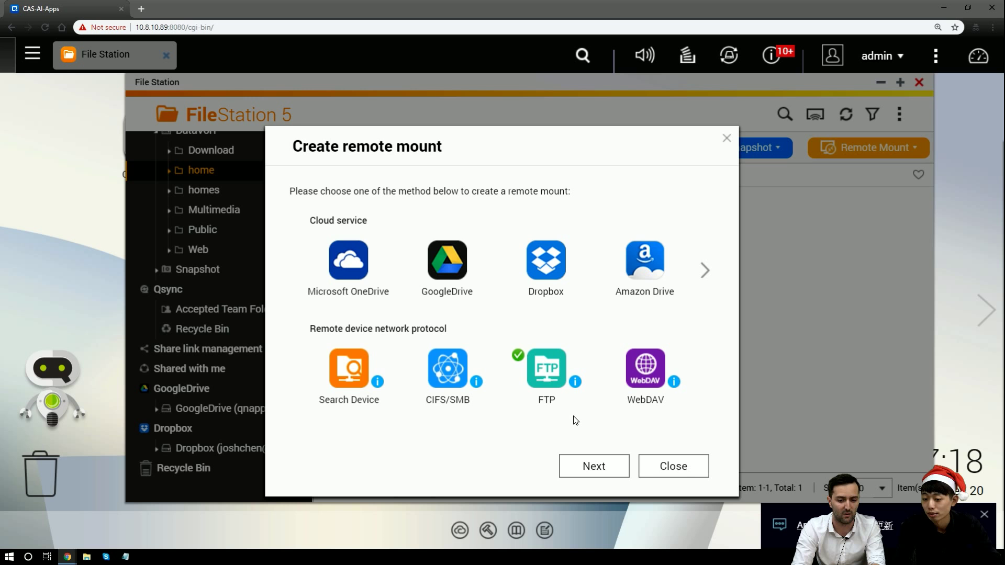
pyautogui.click(588, 469)
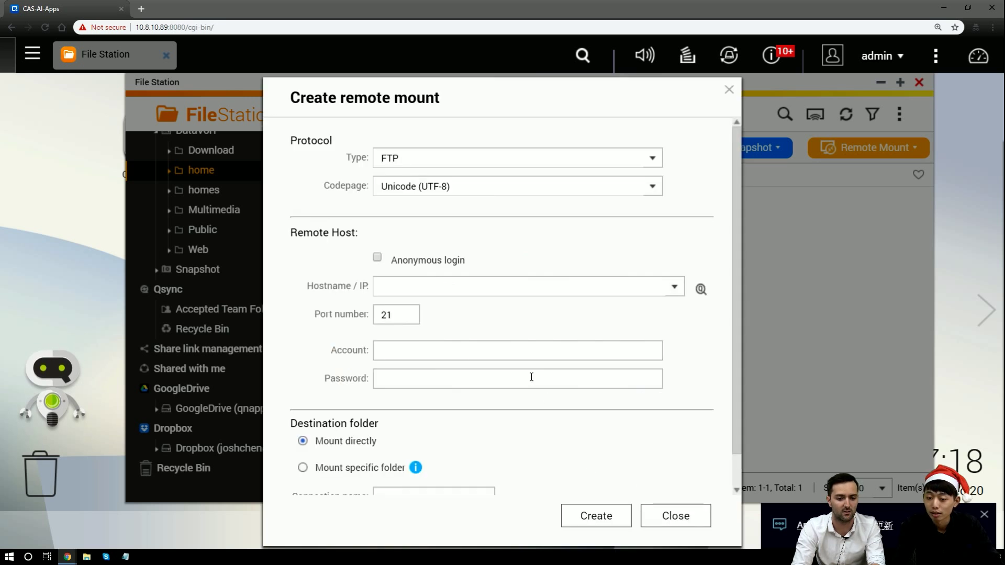
# Search the network and pick OurStore (10.8.11.65) as the FTP host
pyautogui.click(481, 287)
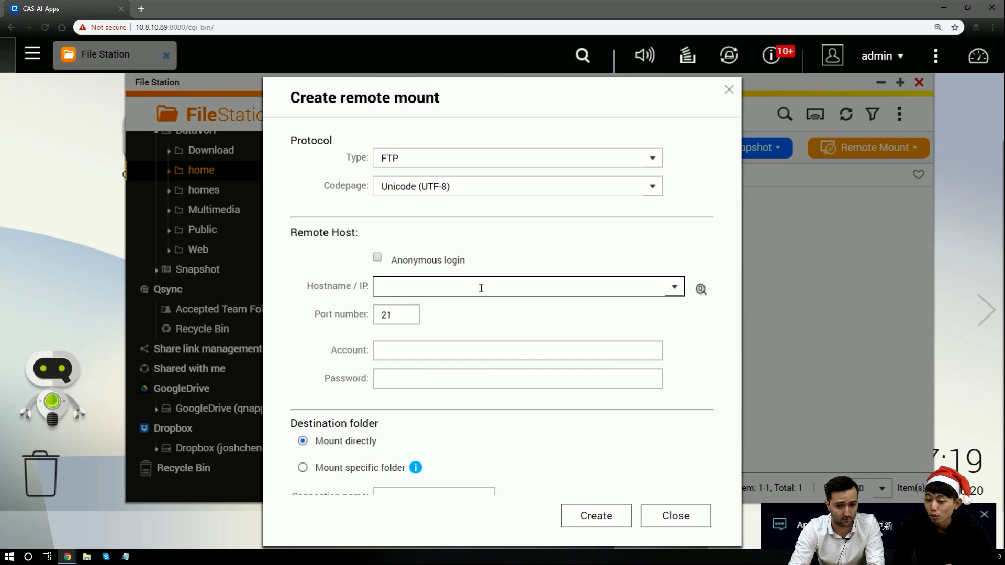
pyautogui.click(706, 293)
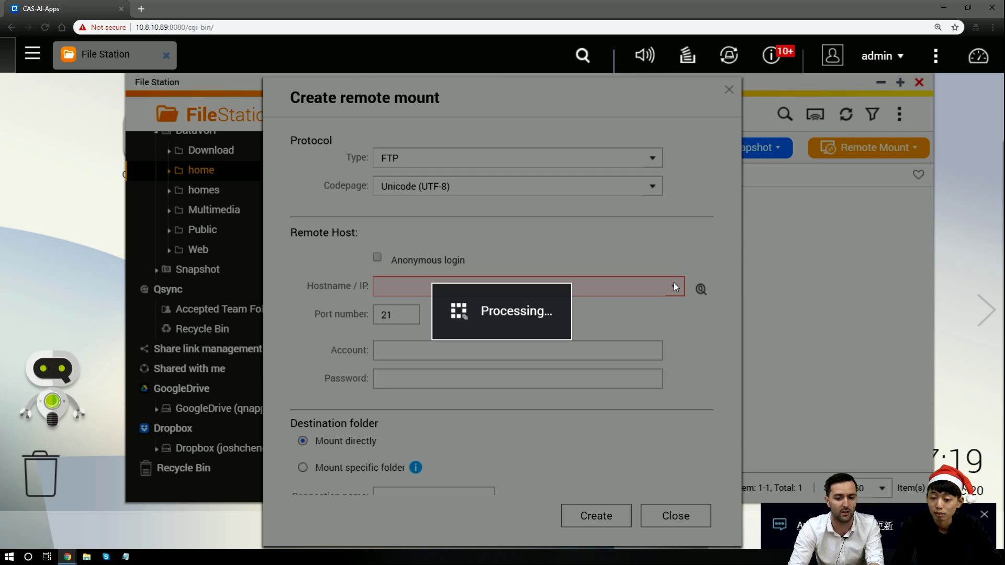
pyautogui.scroll(-2, 645, 361)
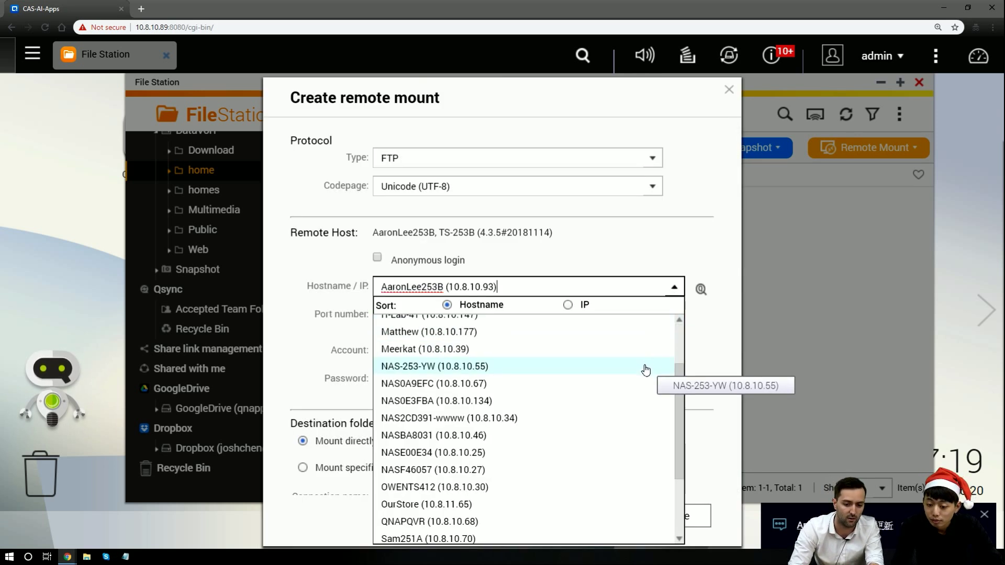
pyautogui.scroll(-2, 645, 370)
pyautogui.click(497, 434)
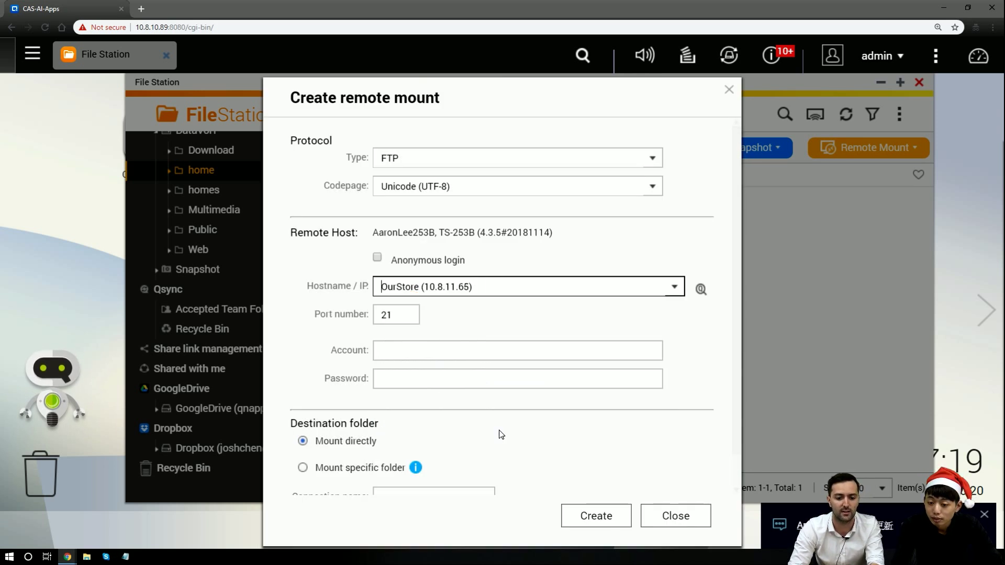
# Enter the admin account and password, name the connection 'FTP our store', and create it
pyautogui.click(466, 354)
pyautogui.write('admin')
pyautogui.press('Tab')
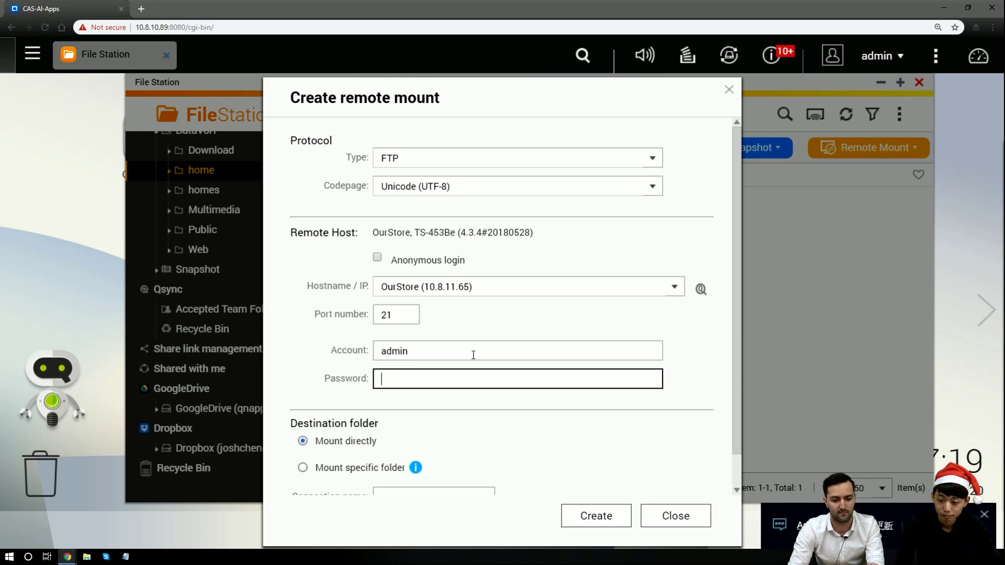
pyautogui.write('••••••')
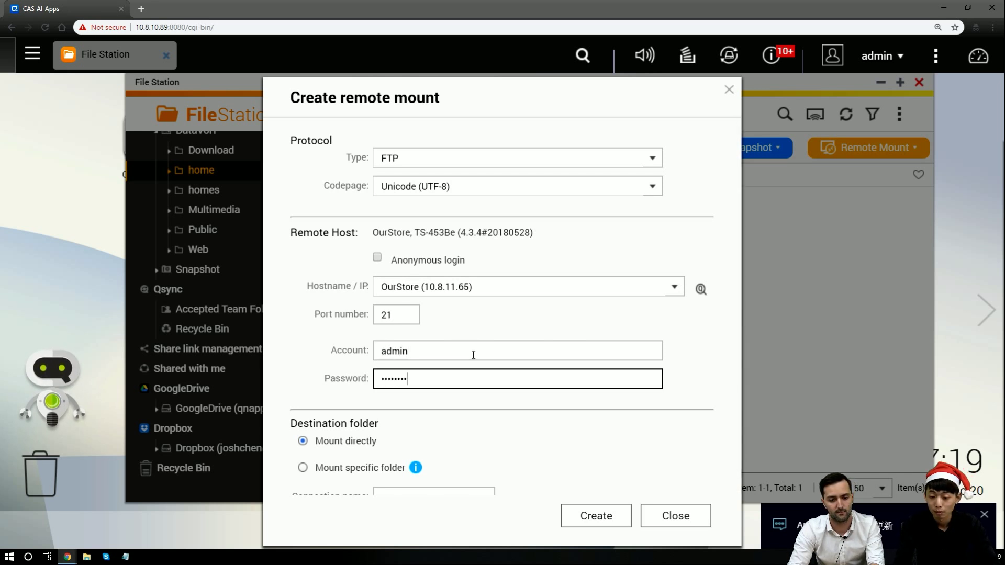
pyautogui.scroll(-1, 466, 351)
pyautogui.click(363, 417)
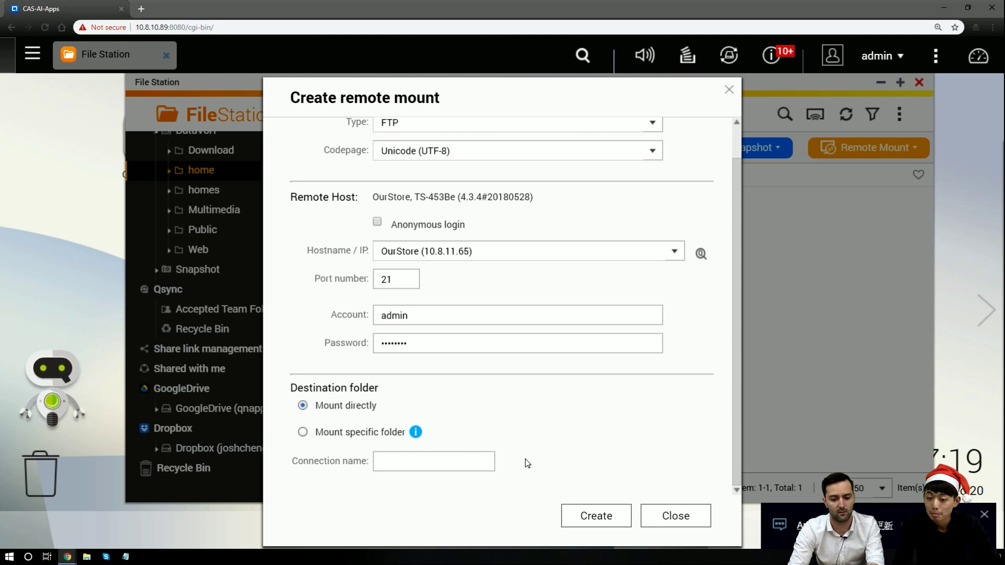
pyautogui.click(476, 465)
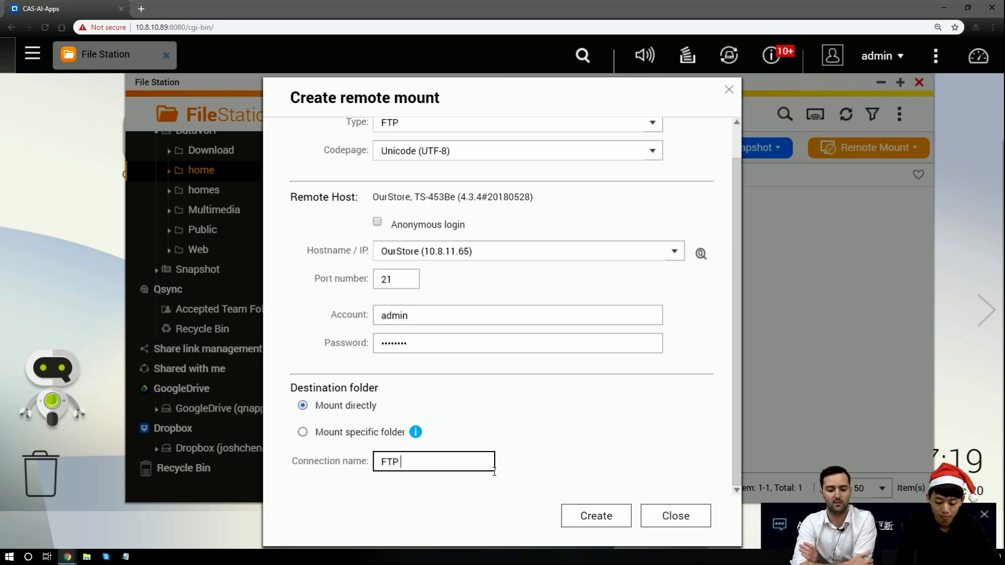
pyautogui.write('our')
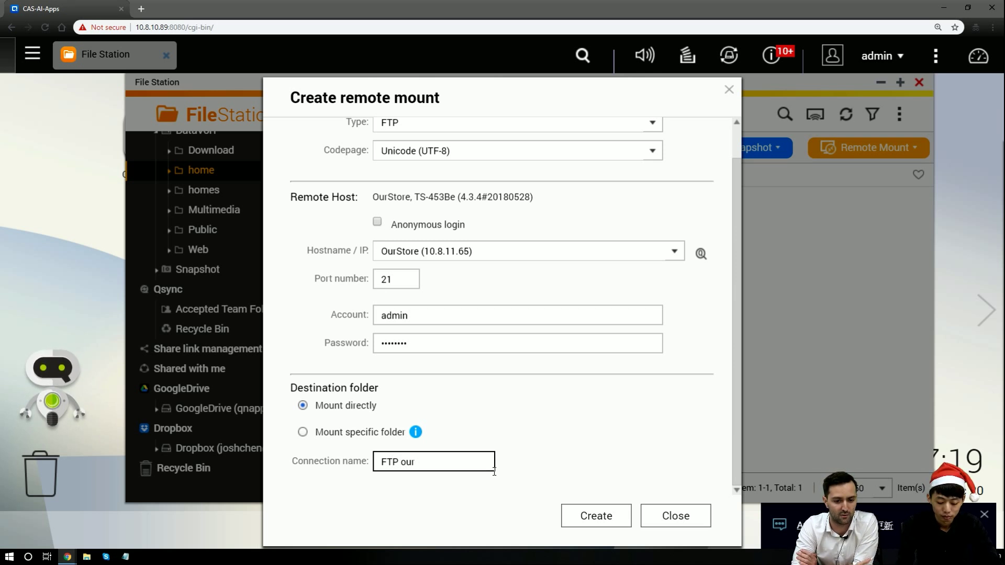
pyautogui.write(' store')
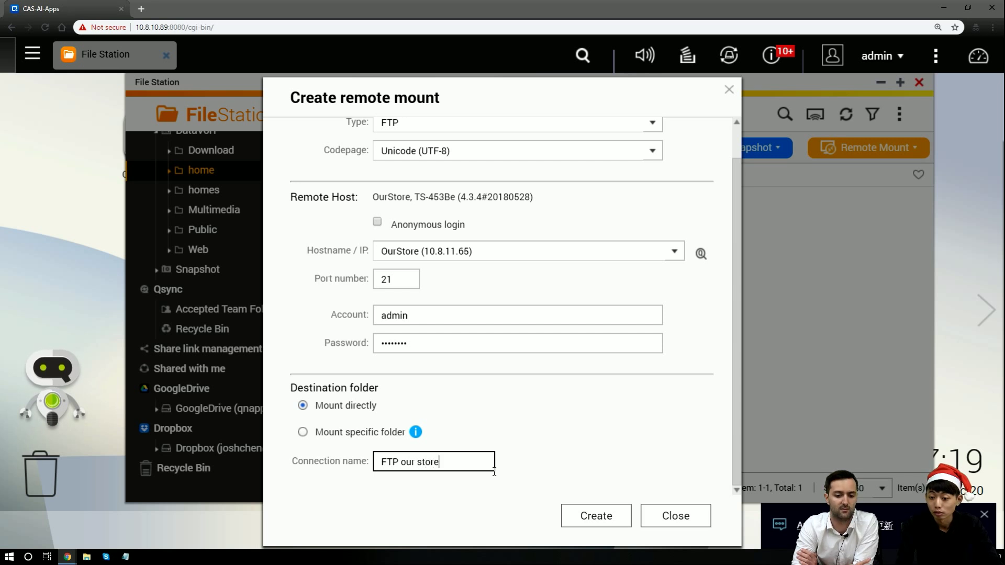
pyautogui.click(622, 515)
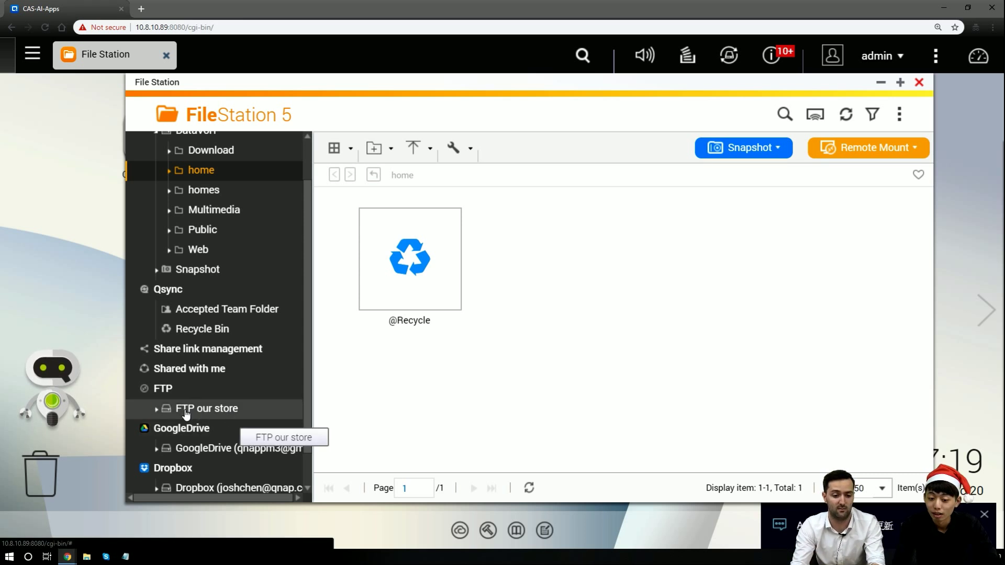
pyautogui.click(158, 410)
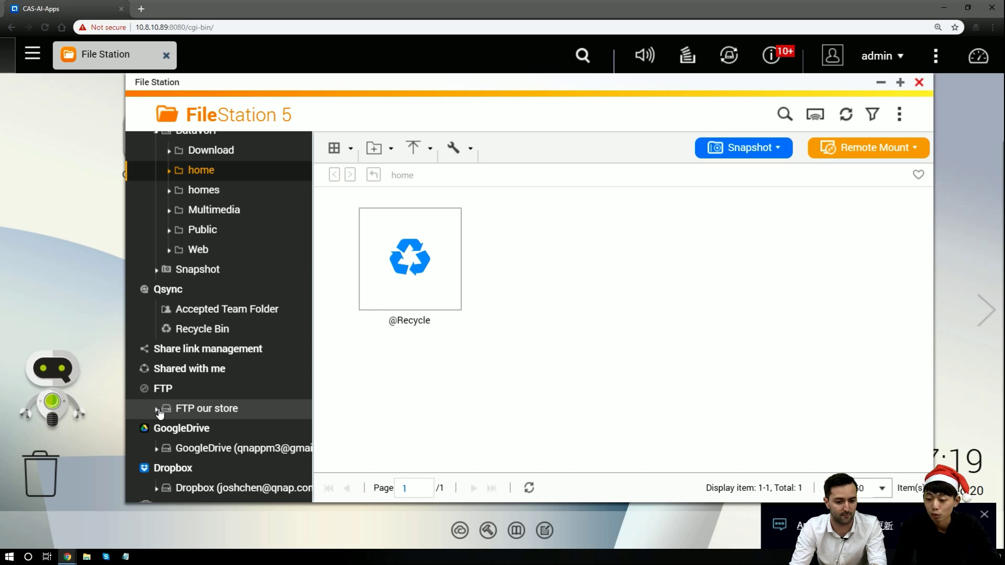
pyautogui.scroll(-5, 179, 413)
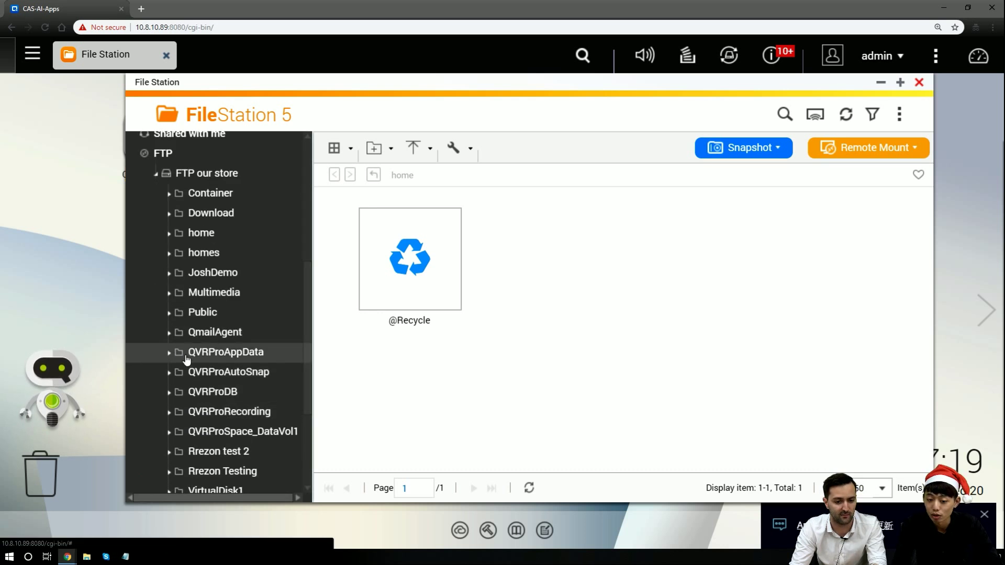
pyautogui.scroll(-1, 183, 355)
pyautogui.scroll(8, 194, 356)
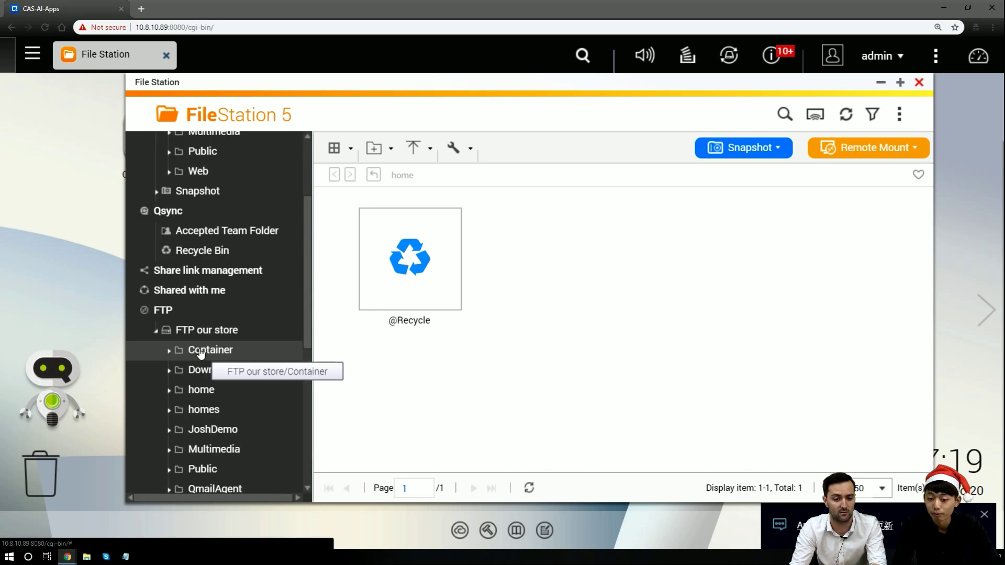
# Start a new remote mount using the CIFS/SMB protocol
pyautogui.click(864, 153)
pyautogui.click(870, 187)
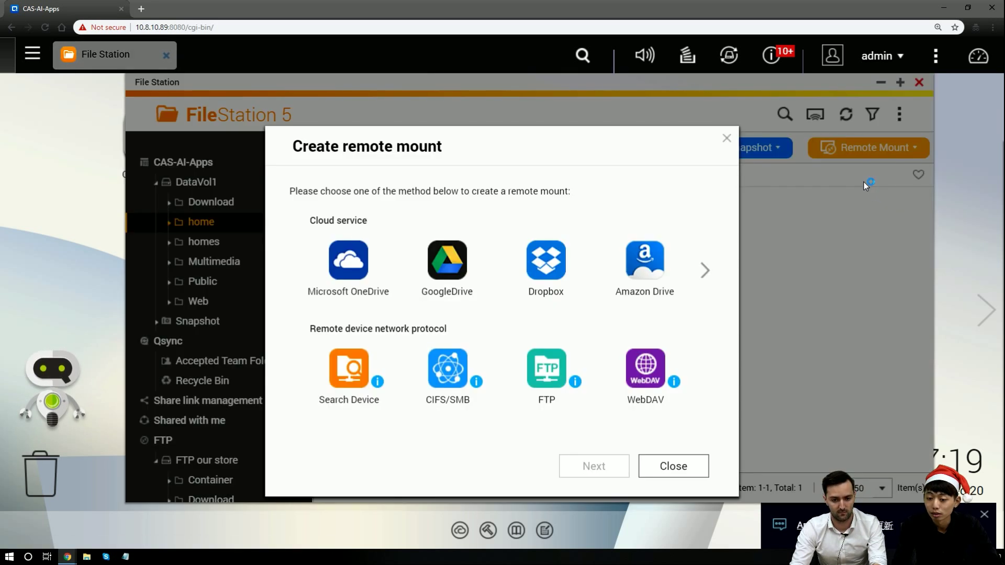
pyautogui.click(455, 363)
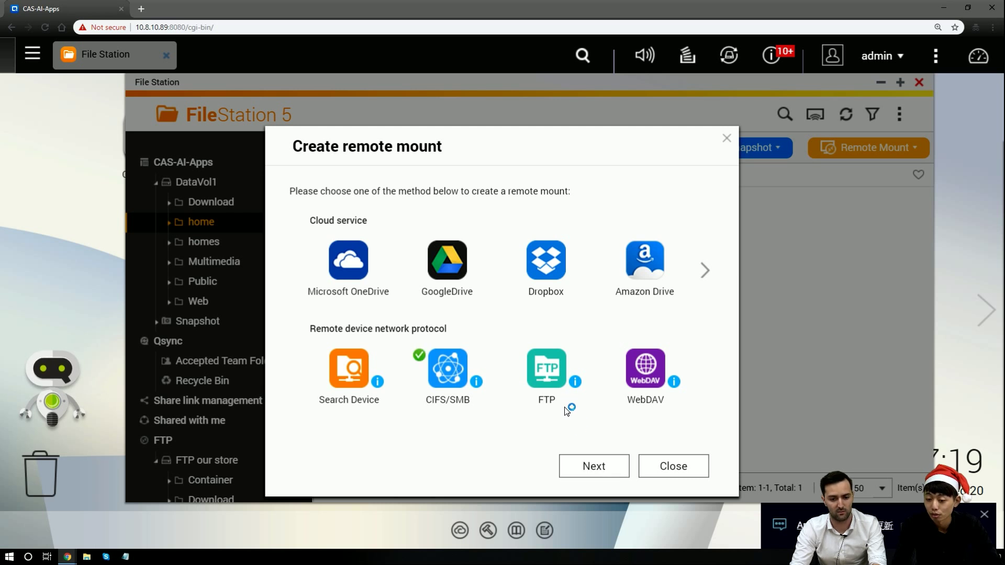
pyautogui.click(607, 473)
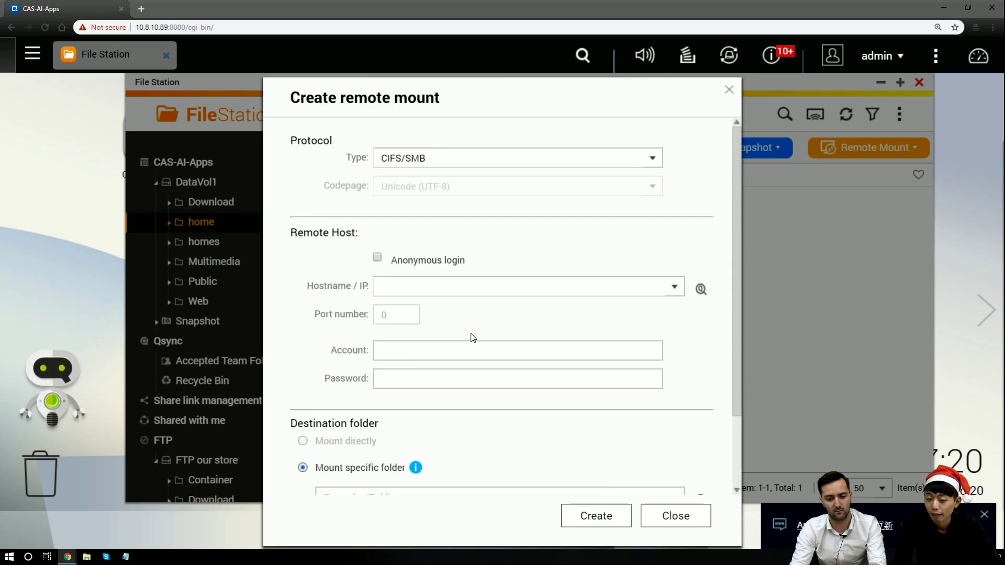
# Pick OurStore (10.8.11.65) from the network search and enter the admin account and password
pyautogui.click(703, 289)
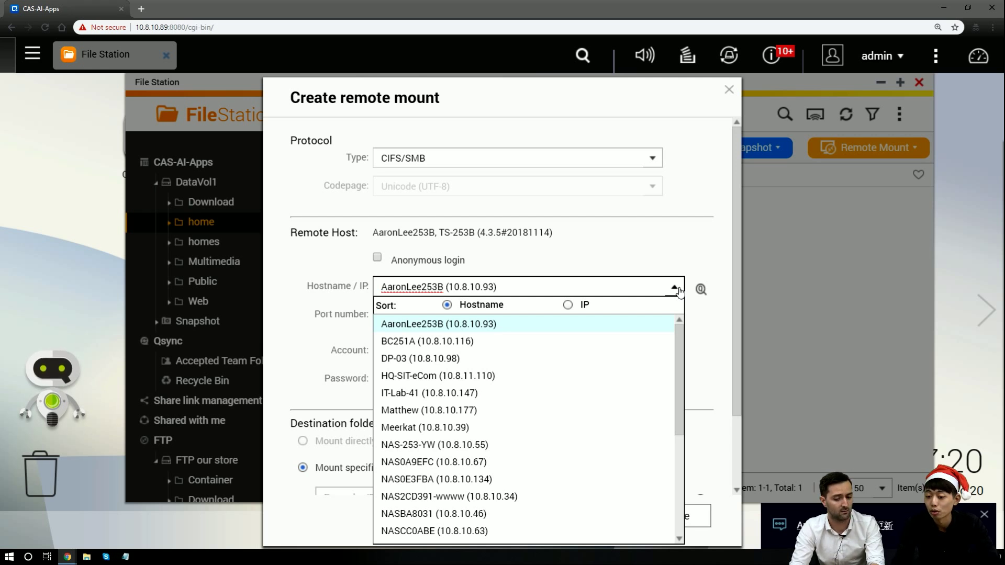
pyautogui.scroll(-3, 597, 387)
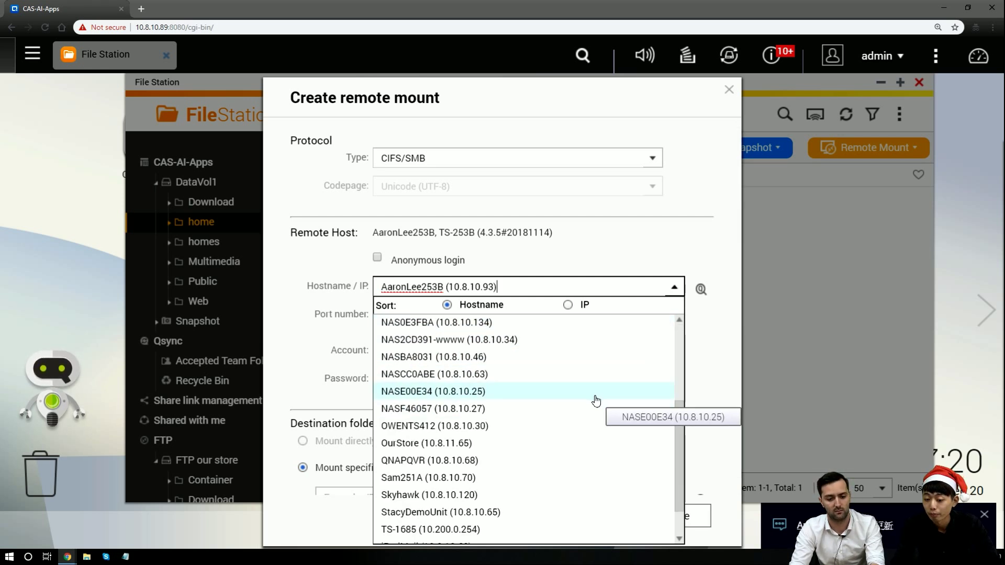
pyautogui.click(564, 443)
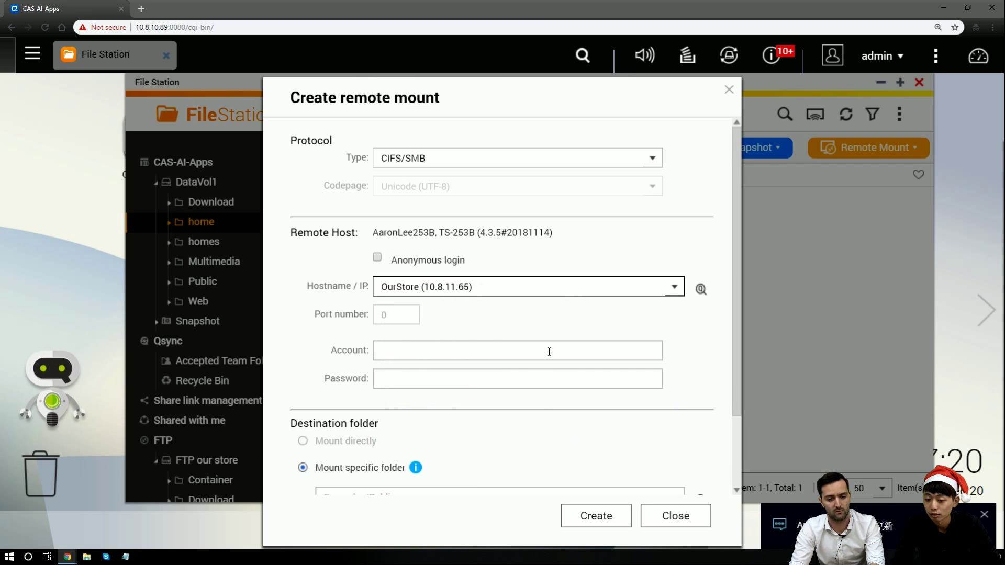
pyautogui.click(548, 351)
pyautogui.write('admin')
pyautogui.press('Tab')
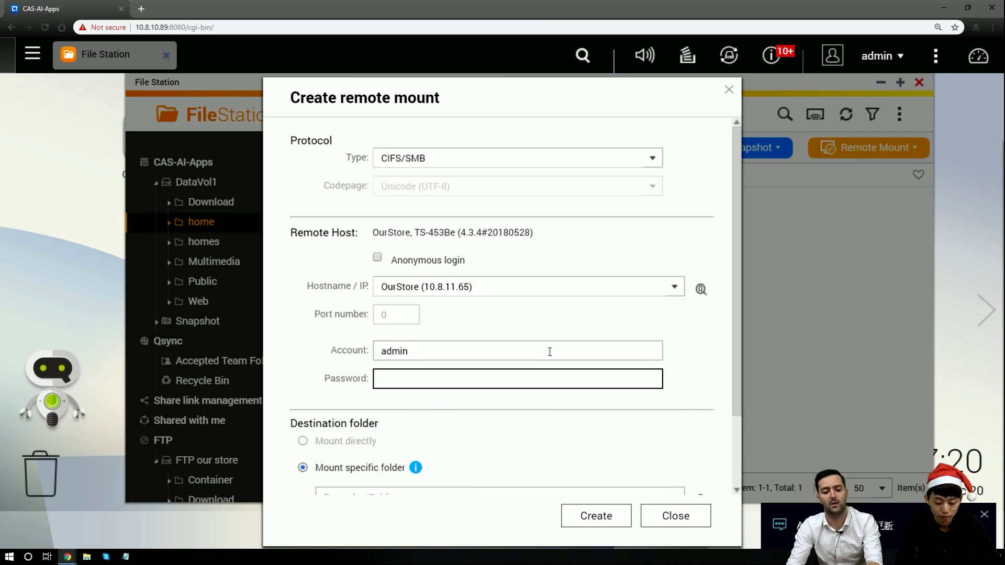
pyautogui.write('****')
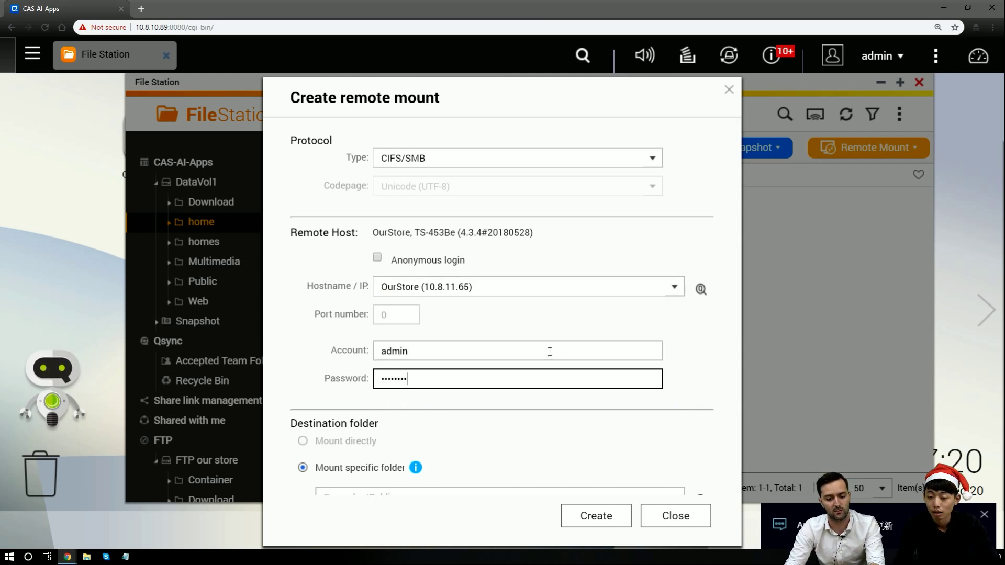
pyautogui.scroll(-3, 539, 349)
pyautogui.scroll(4, 547, 350)
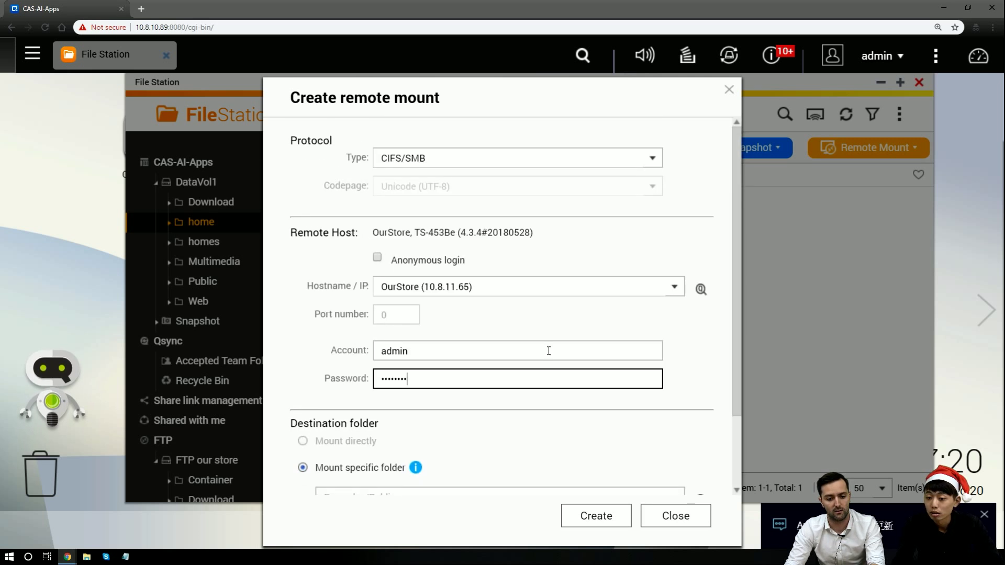
pyautogui.scroll(-2, 549, 350)
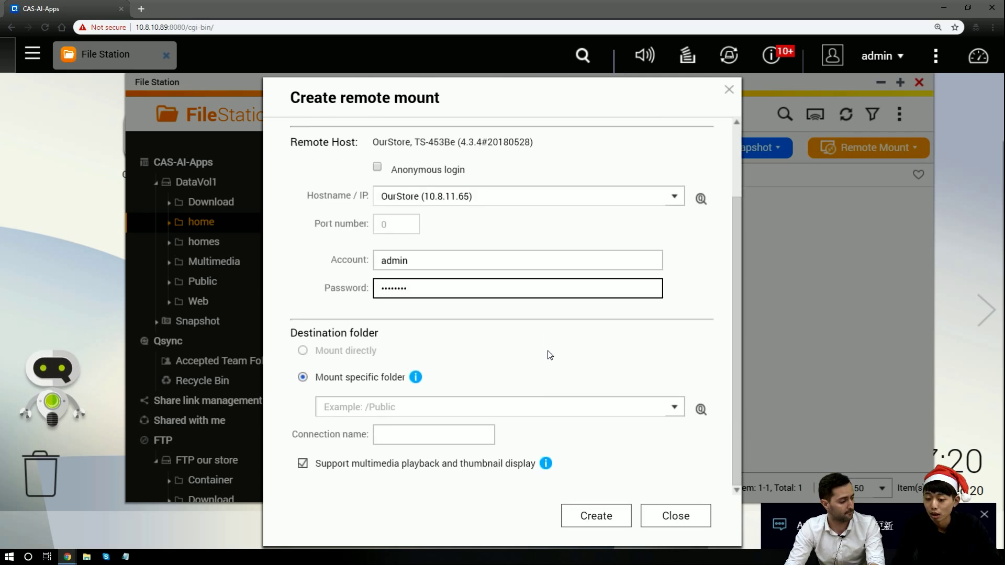
# Load and open OurStore's list of remote folders to mount
pyautogui.click(701, 410)
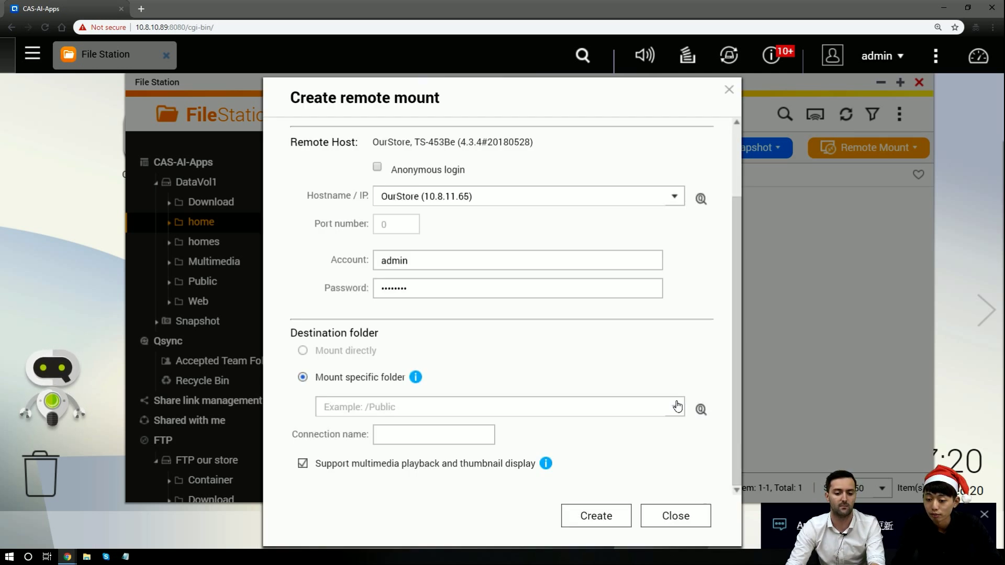
pyautogui.click(678, 407)
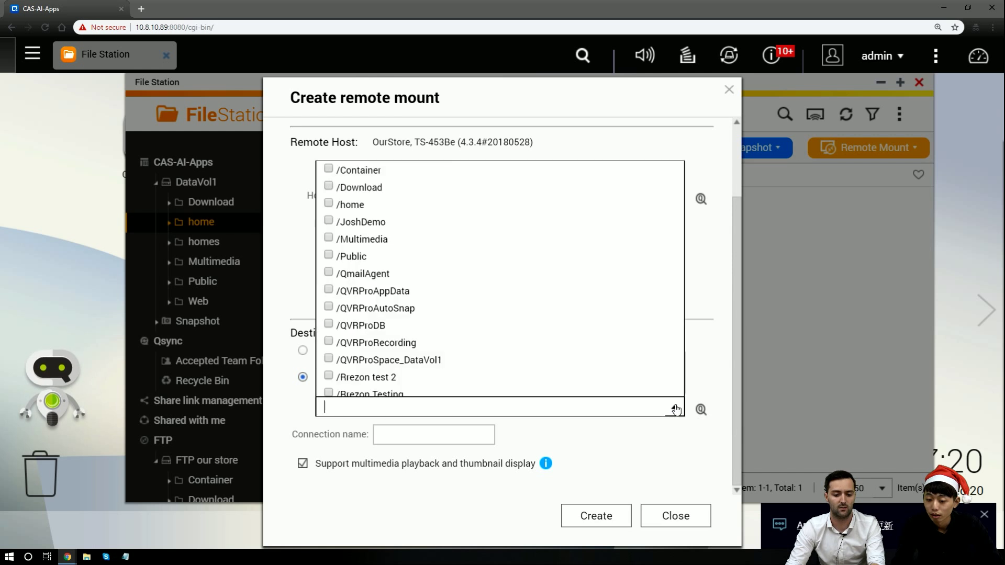
pyautogui.scroll(-2, 557, 336)
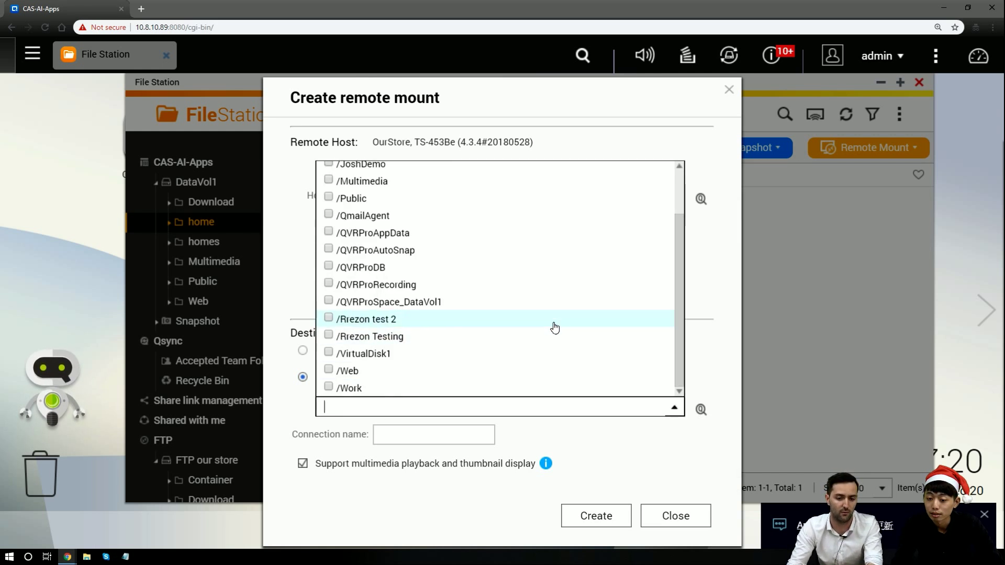
pyautogui.scroll(2, 292, 296)
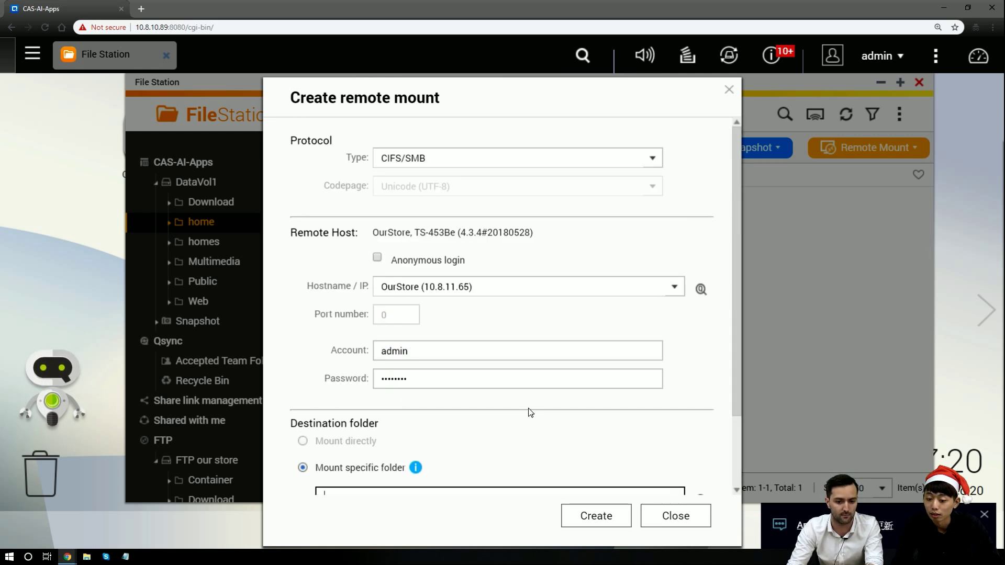
pyautogui.scroll(-2, 529, 410)
pyautogui.click(675, 409)
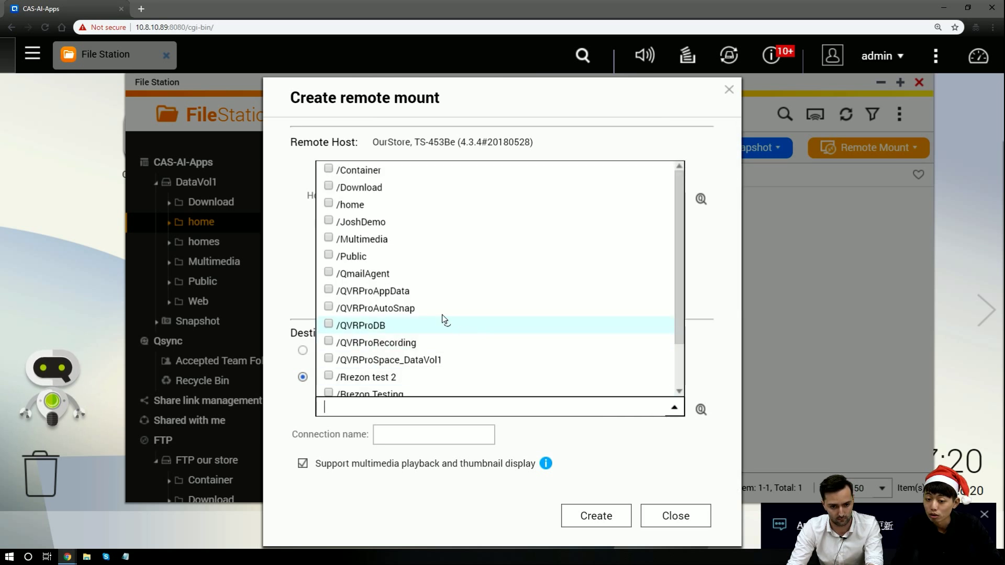
# Check /Public and /Multimedia, leaving QmailAgent unchecked, and create the CIFS/SMB mount
pyautogui.click(328, 255)
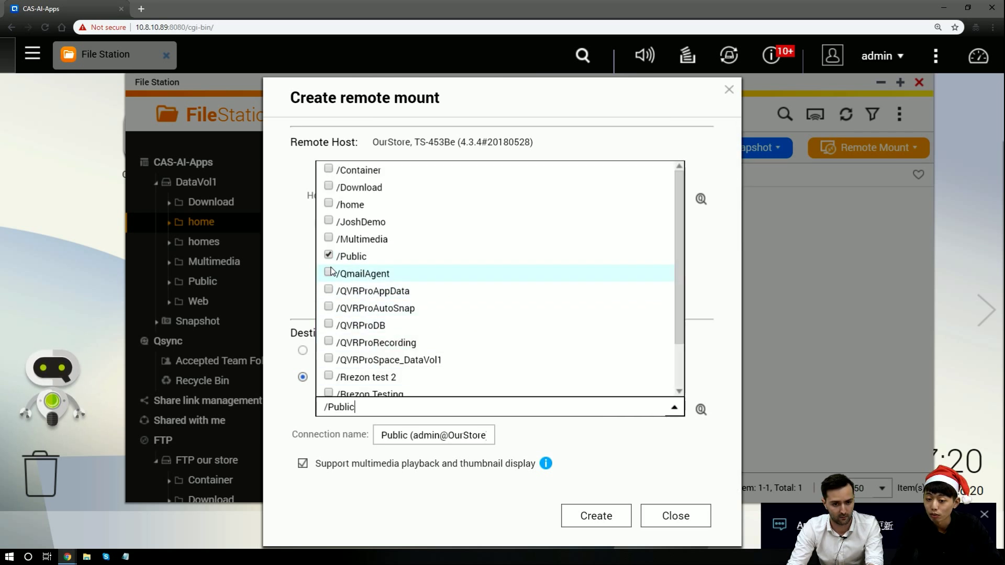
pyautogui.click(329, 272)
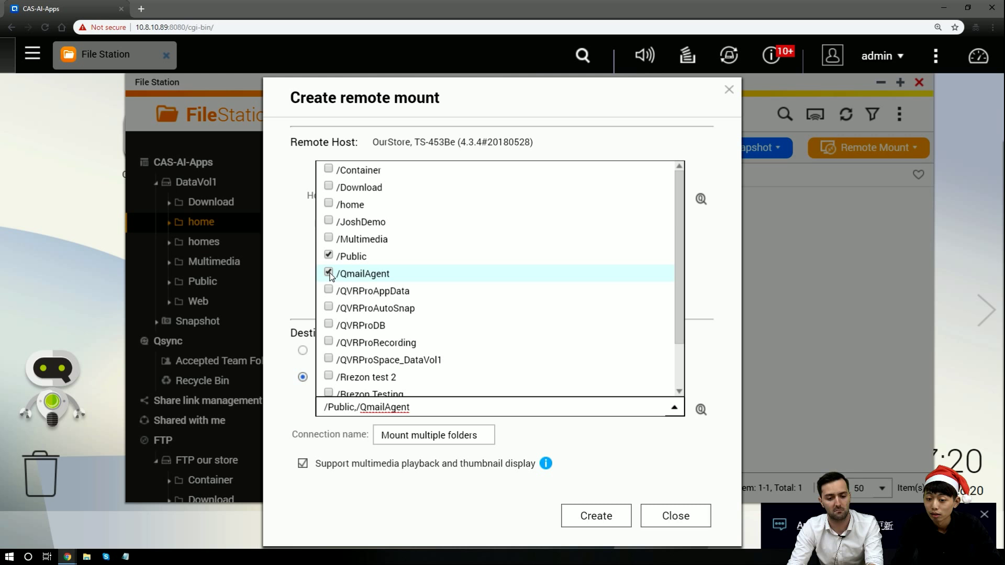
pyautogui.click(328, 272)
pyautogui.click(329, 238)
pyautogui.scroll(-1, 363, 286)
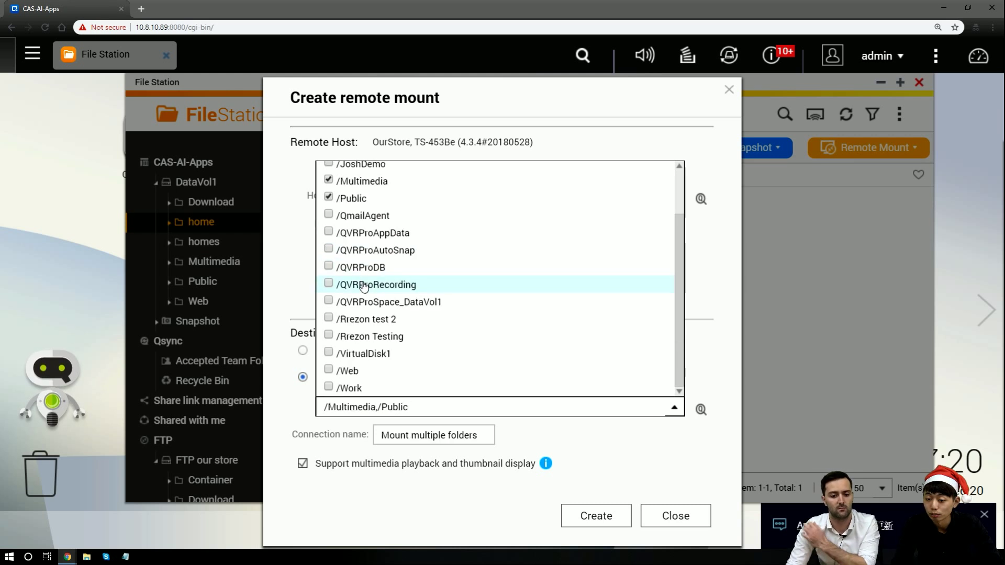
pyautogui.click(595, 498)
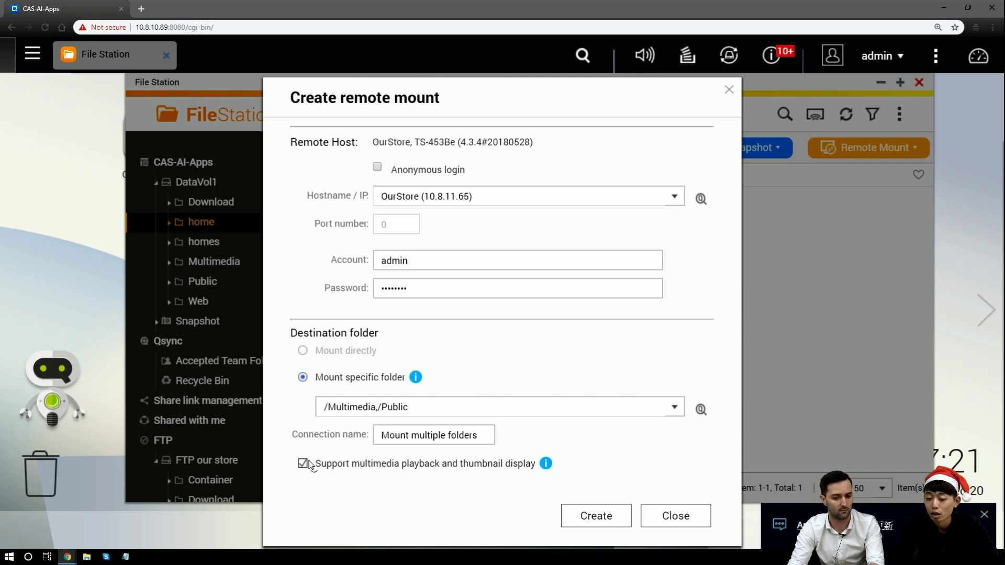
pyautogui.click(580, 514)
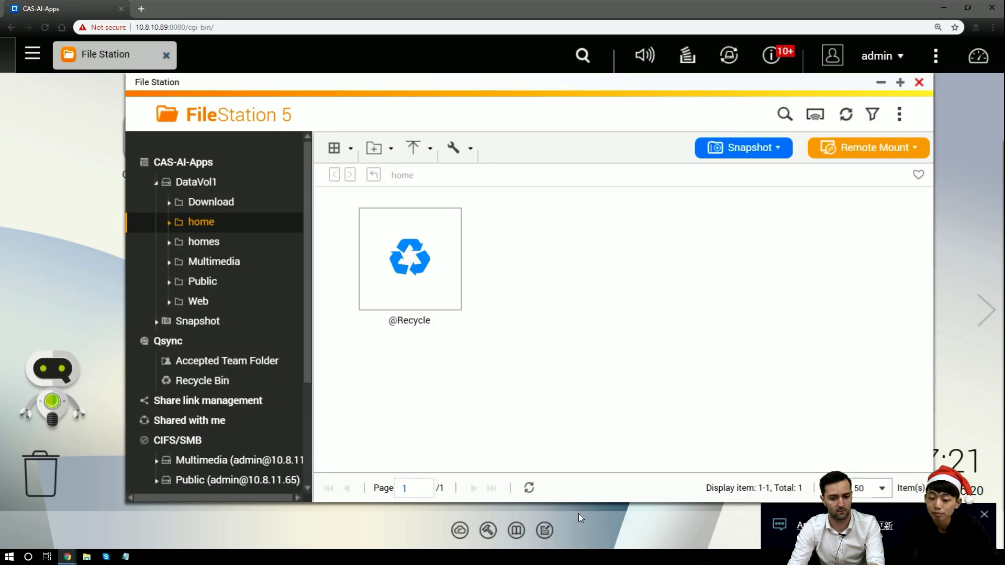
# Review the new mounts in the folder tree and maximise the File Station window
pyautogui.scroll(-3, 265, 429)
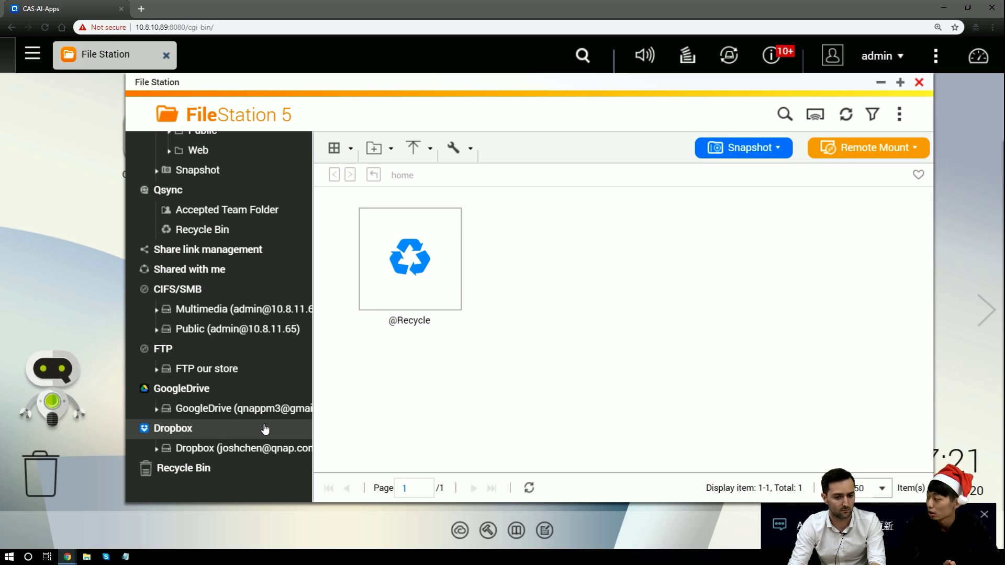
pyautogui.scroll(3, 265, 429)
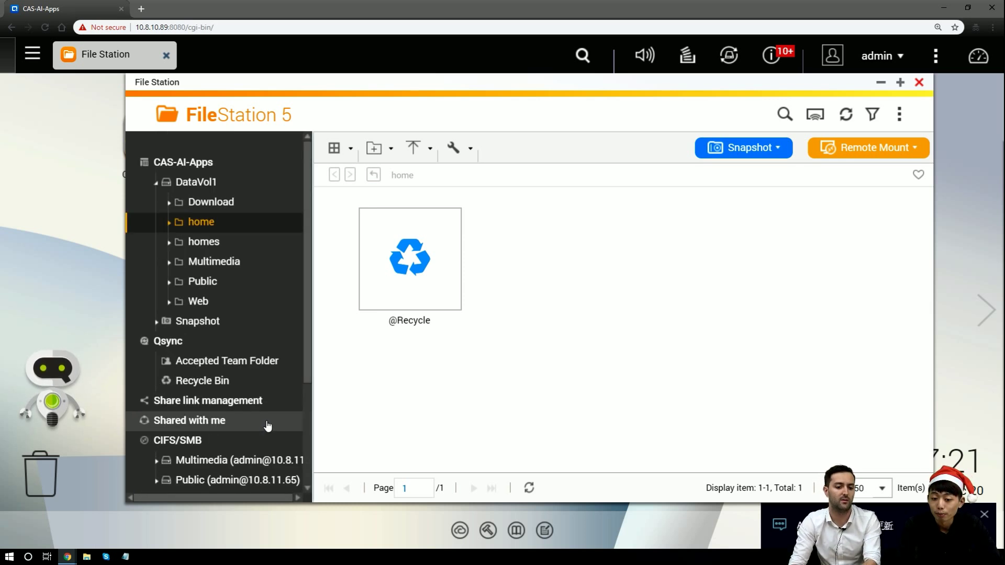
pyautogui.scroll(-3, 269, 425)
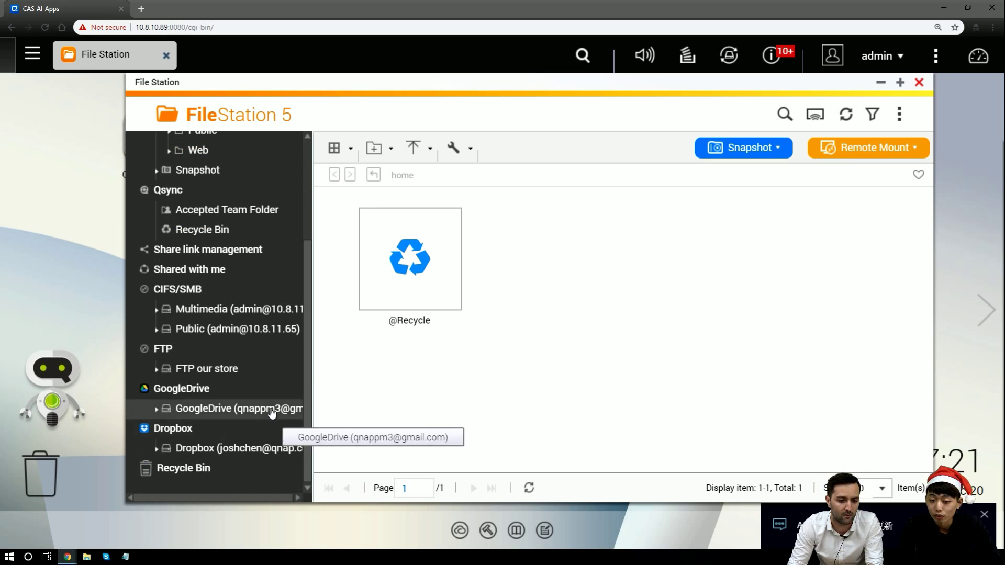
pyautogui.scroll(3, 272, 416)
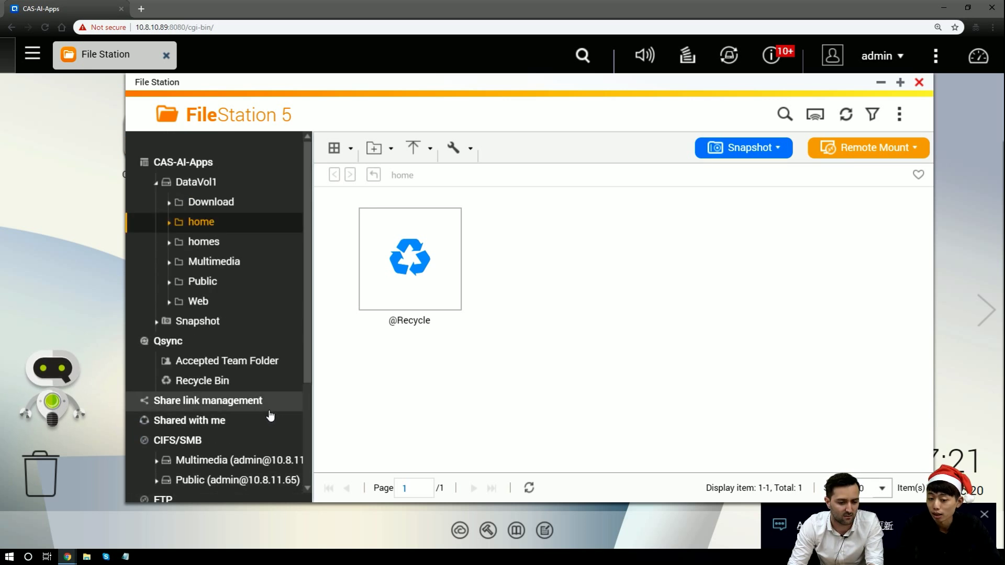
pyautogui.click(905, 82)
pyautogui.scroll(-2, 94, 477)
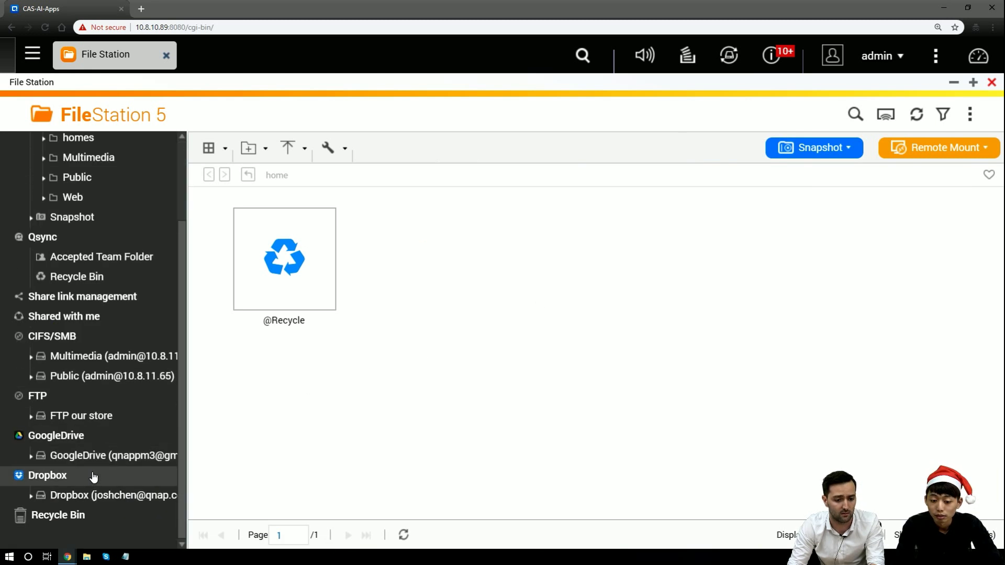
# Copy ABDCEFG.docx from Dropbox to the local home folder, skipping duplicates, and open home to check
pyautogui.click(131, 495)
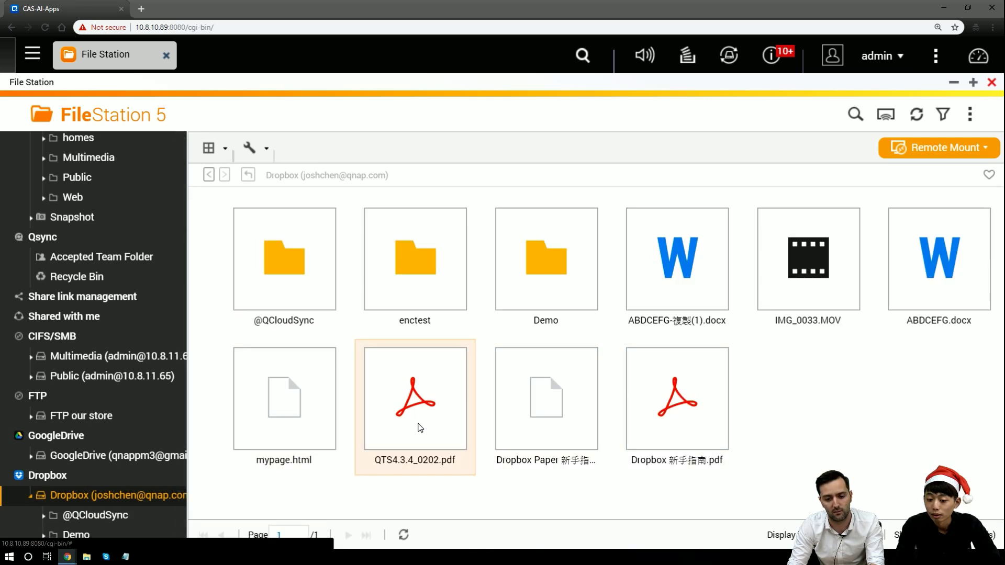
pyautogui.scroll(3, 131, 372)
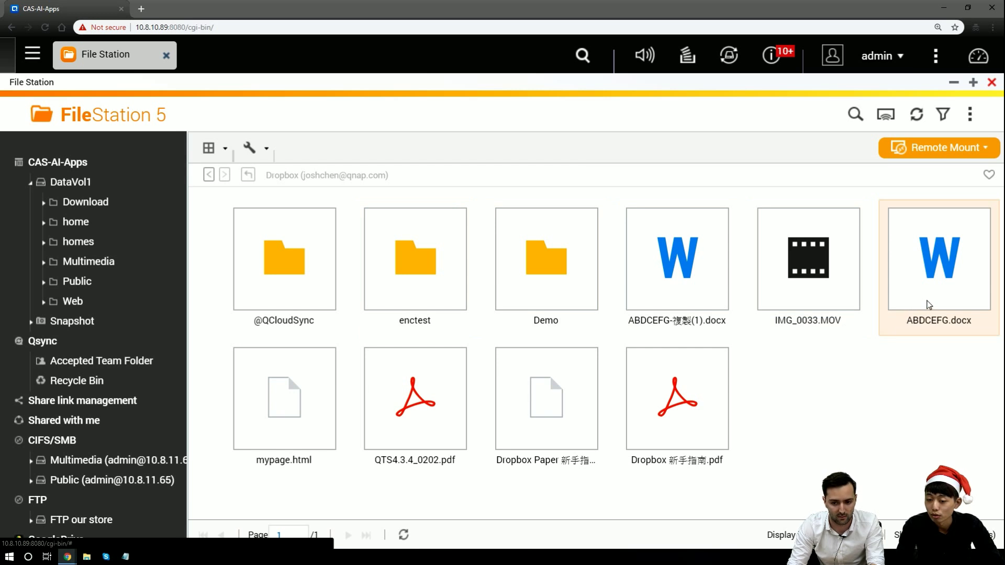
pyautogui.moveTo(929, 304); pyautogui.dragTo(77, 220)
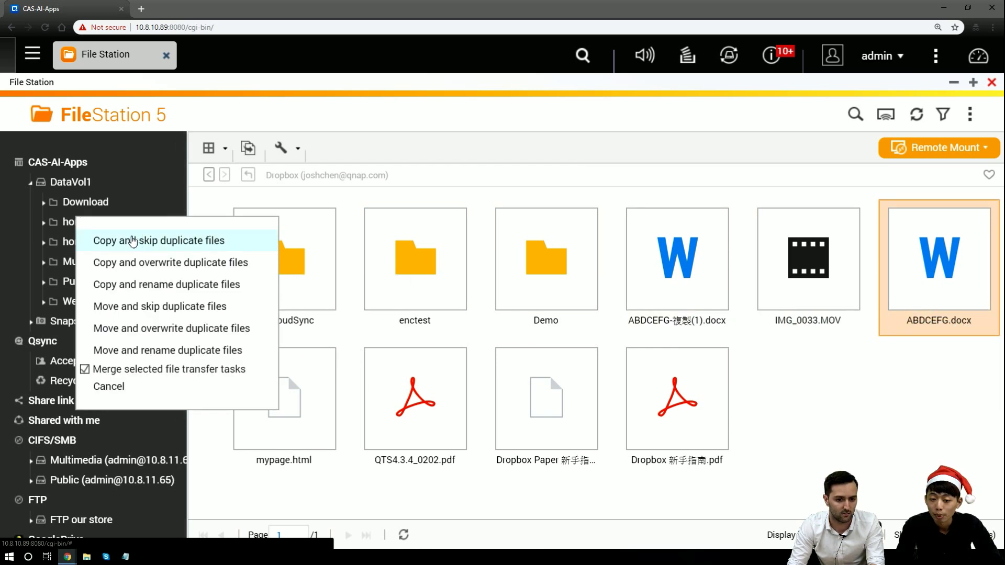
pyautogui.click(134, 238)
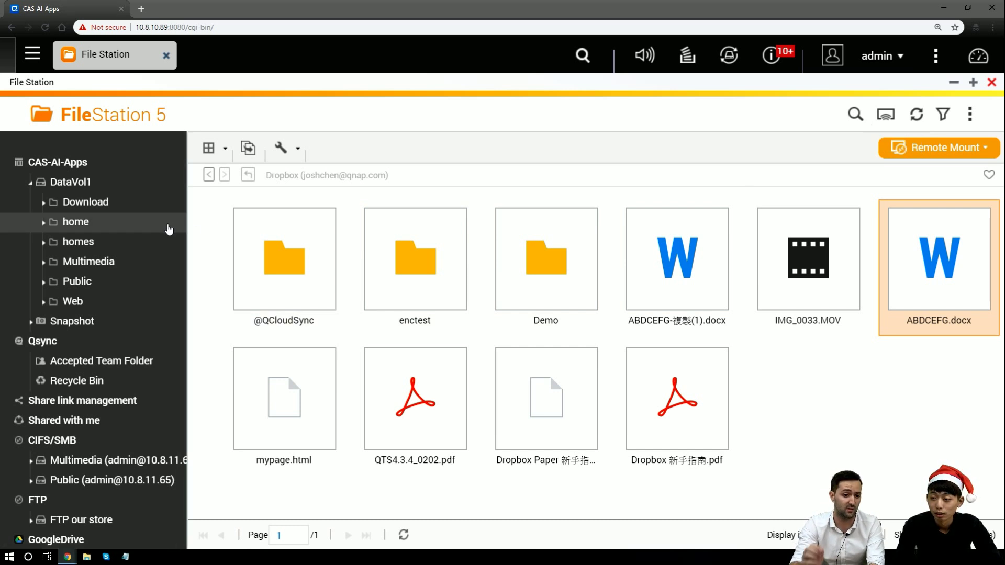
pyautogui.click(155, 231)
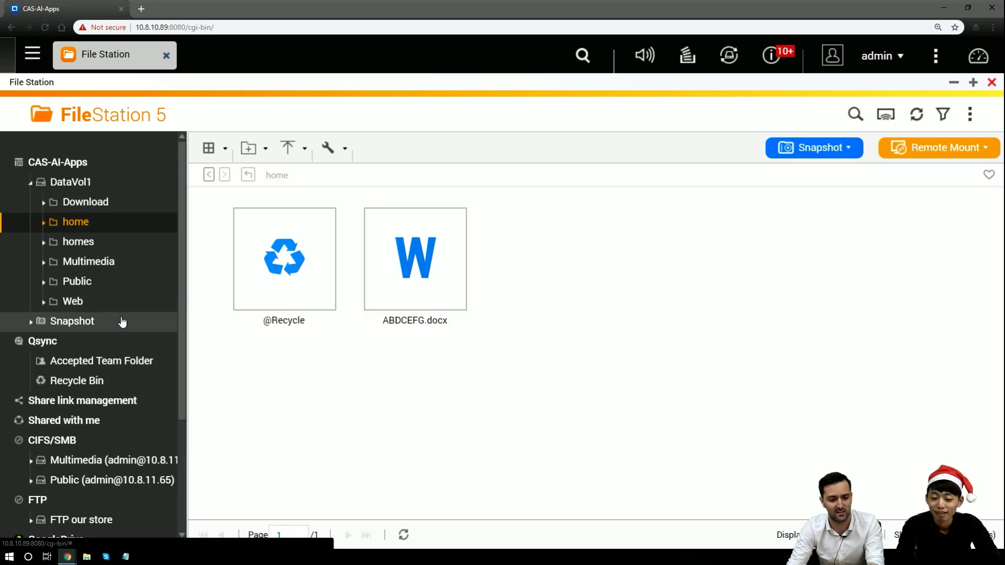
pyautogui.scroll(-3, 125, 322)
# From GoogleDrive's My Drive, copy test2.docx onto Dropbox's Demo folder with 'Copy and skip duplicate files'
pyautogui.click(141, 324)
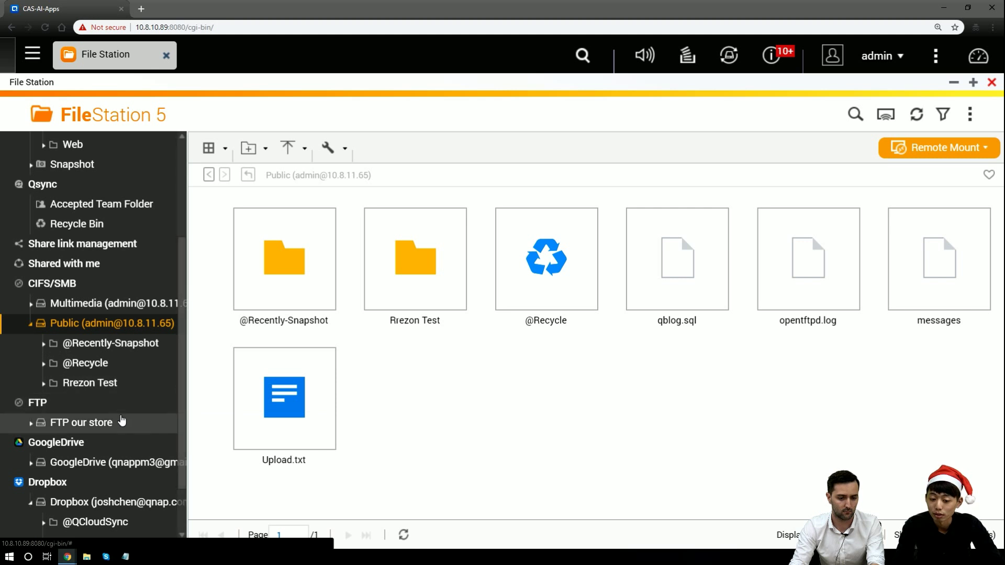
pyautogui.scroll(-1, 121, 421)
pyautogui.click(112, 445)
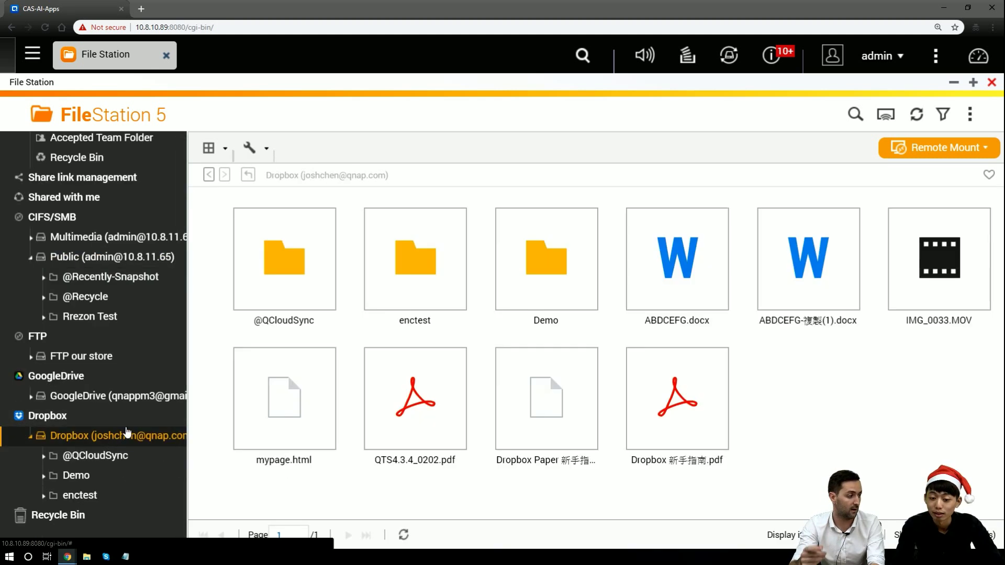
pyautogui.click(147, 396)
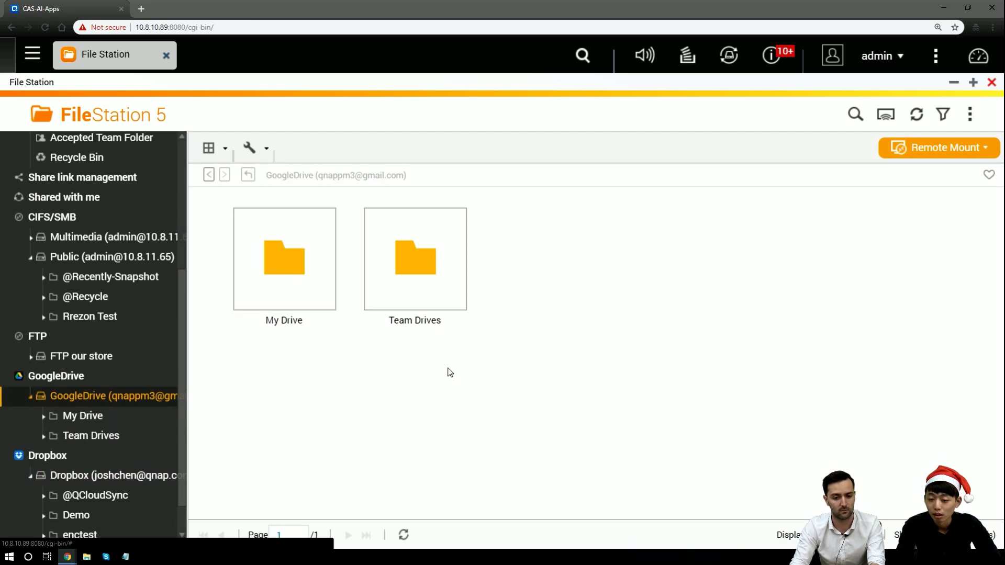
pyautogui.doubleClick(321, 307)
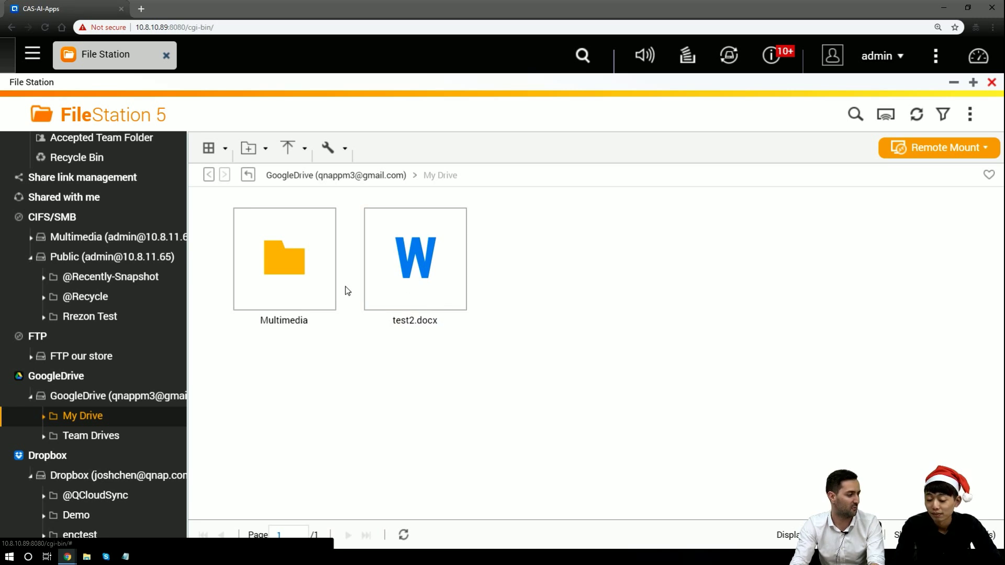
pyautogui.scroll(-1, 140, 321)
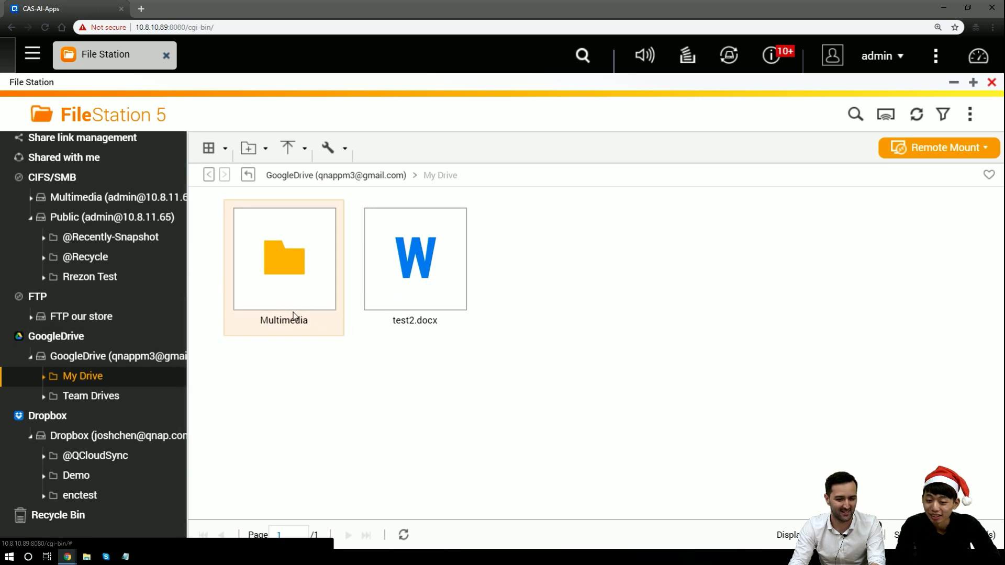
pyautogui.moveTo(402, 308); pyautogui.dragTo(322, 352)
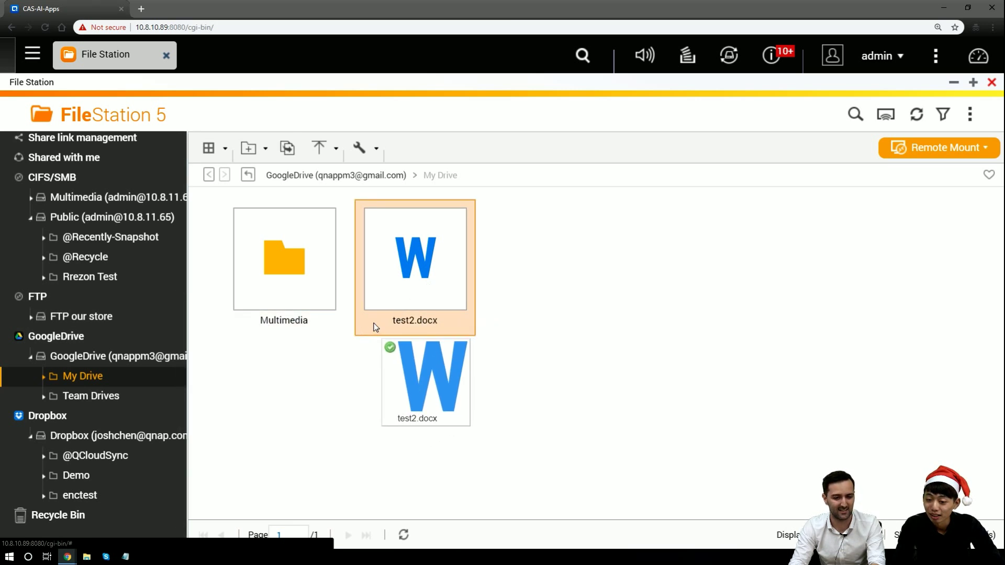
pyautogui.moveTo(375, 327); pyautogui.dragTo(80, 475)
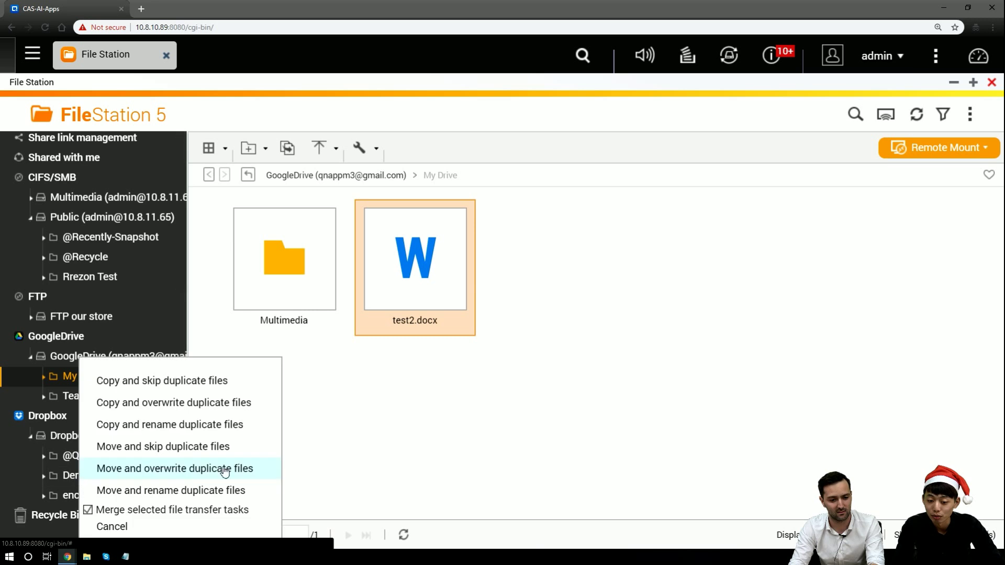
pyautogui.click(229, 385)
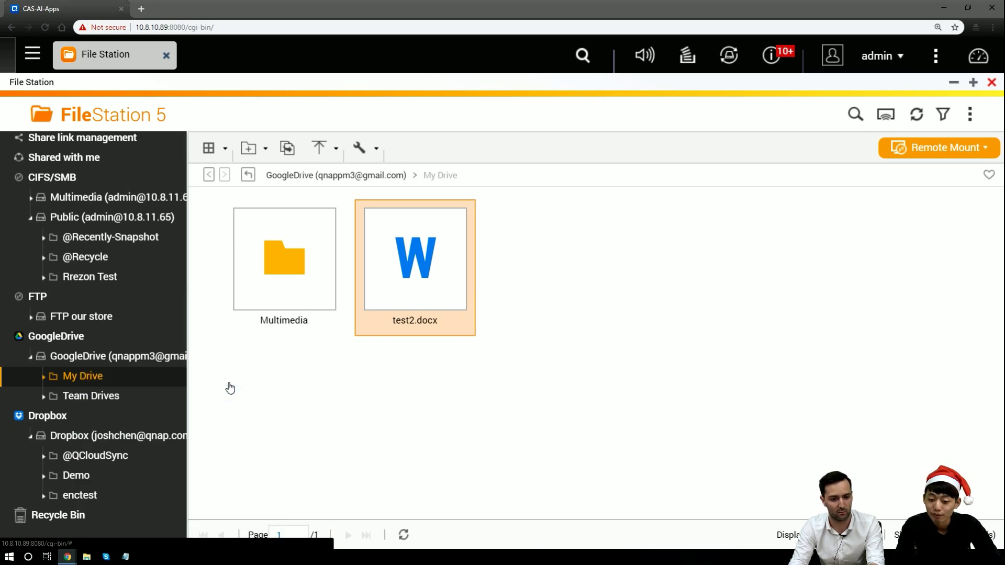
# Open Dropbox's Demo folder and check the background task list for the test2.docx copy, dismissing the event log notice
pyautogui.click(127, 476)
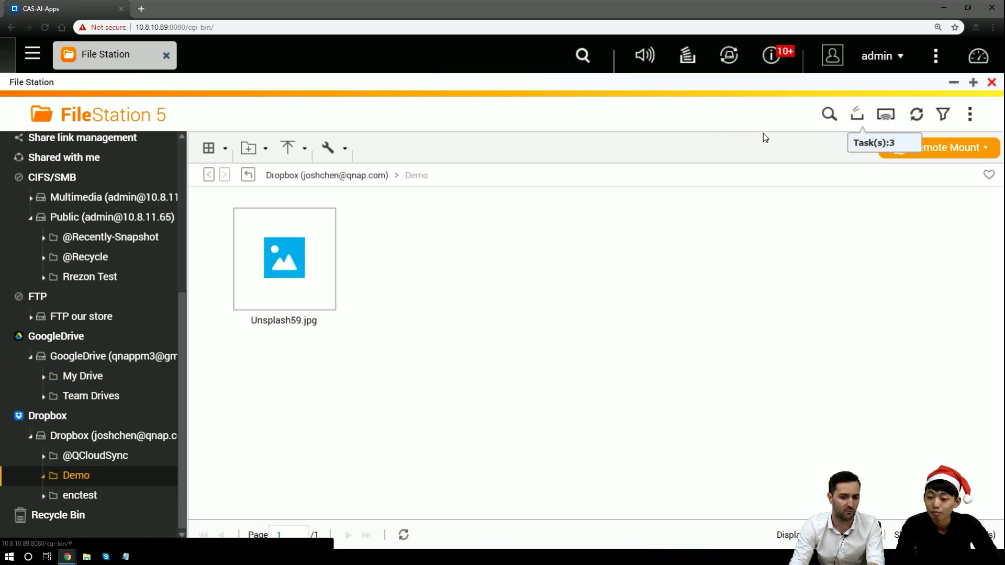
pyautogui.click(858, 121)
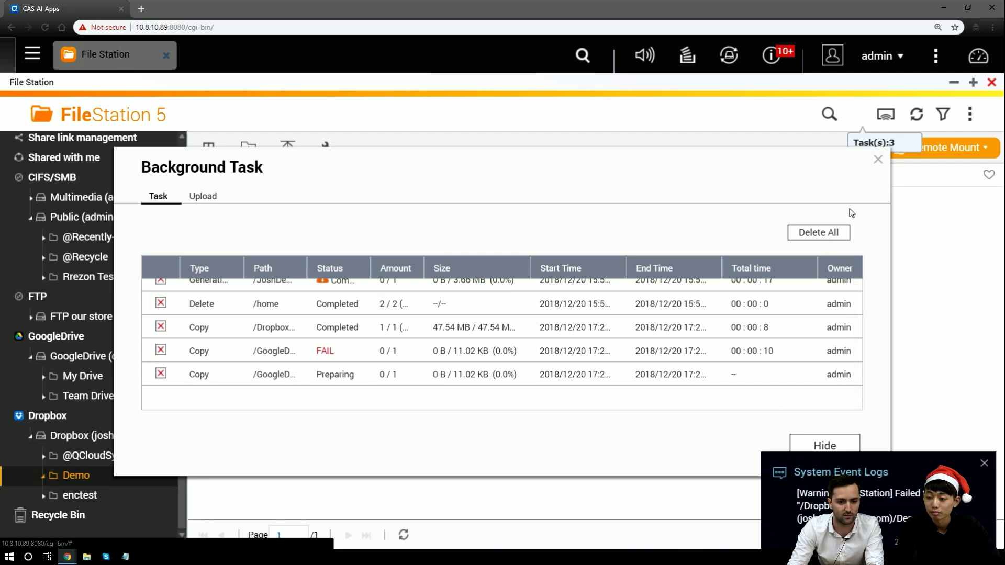
pyautogui.click(876, 160)
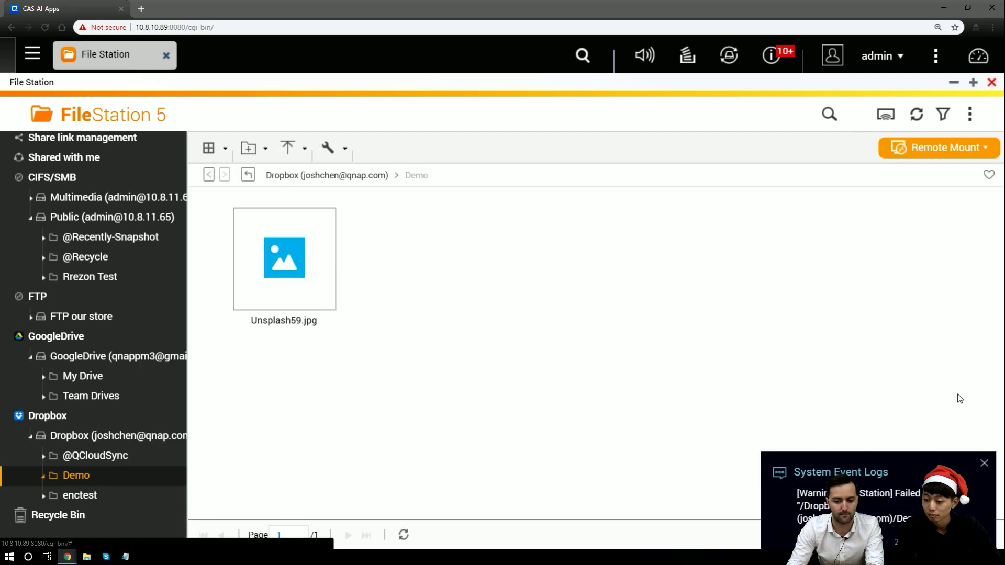
pyautogui.click(984, 462)
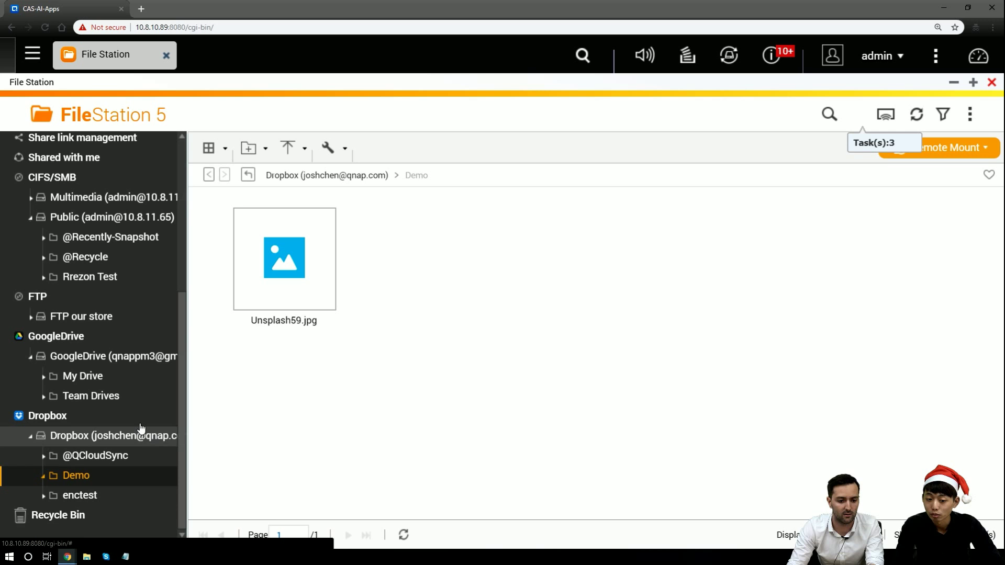
pyautogui.click(856, 114)
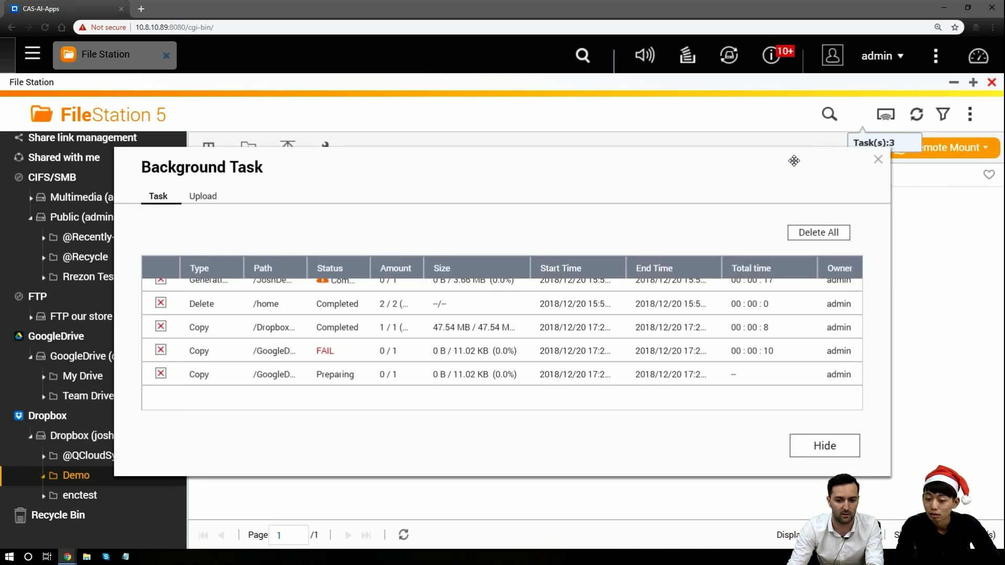
pyautogui.moveTo(337, 356)
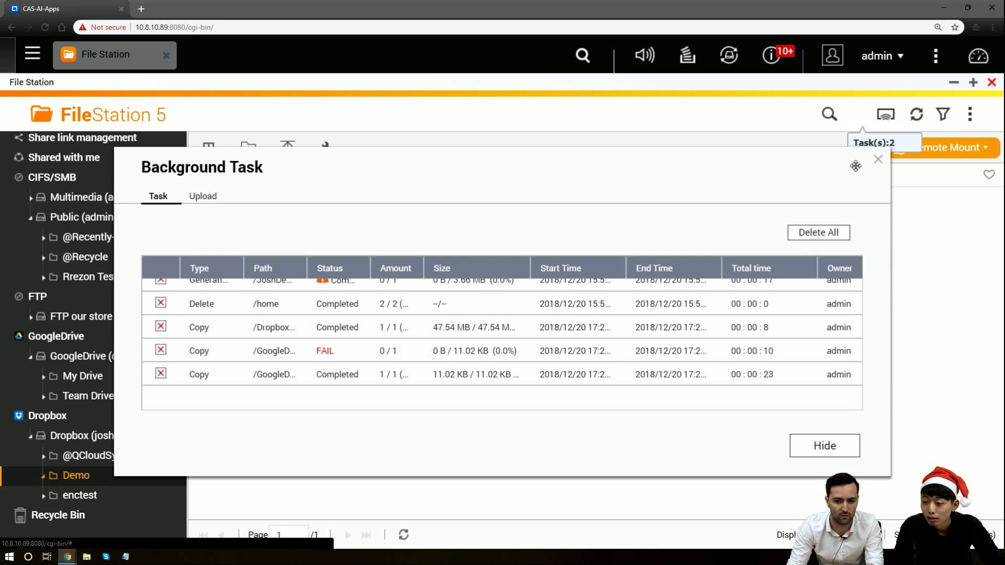
pyautogui.click(878, 160)
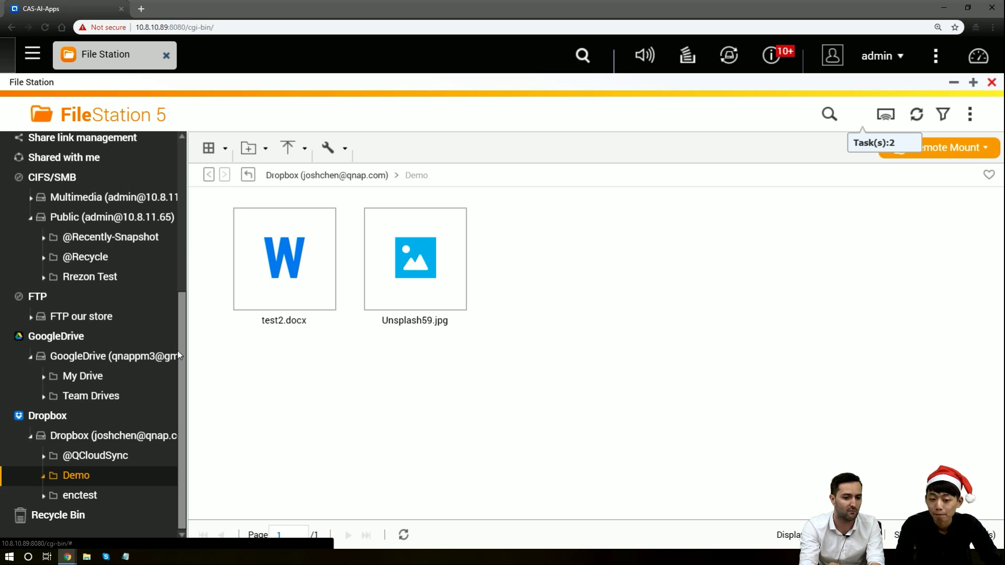
pyautogui.scroll(3, 145, 336)
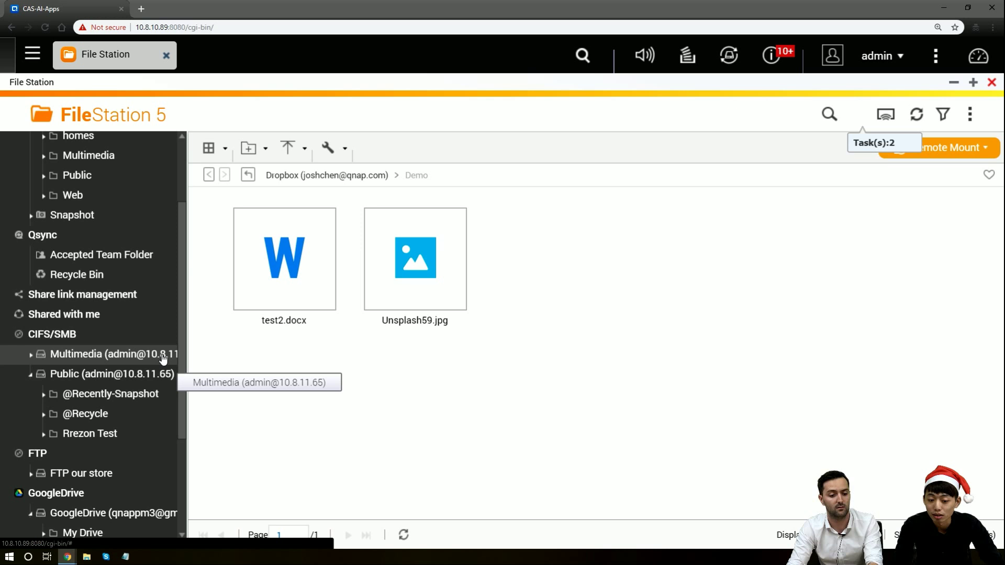
pyautogui.click(163, 358)
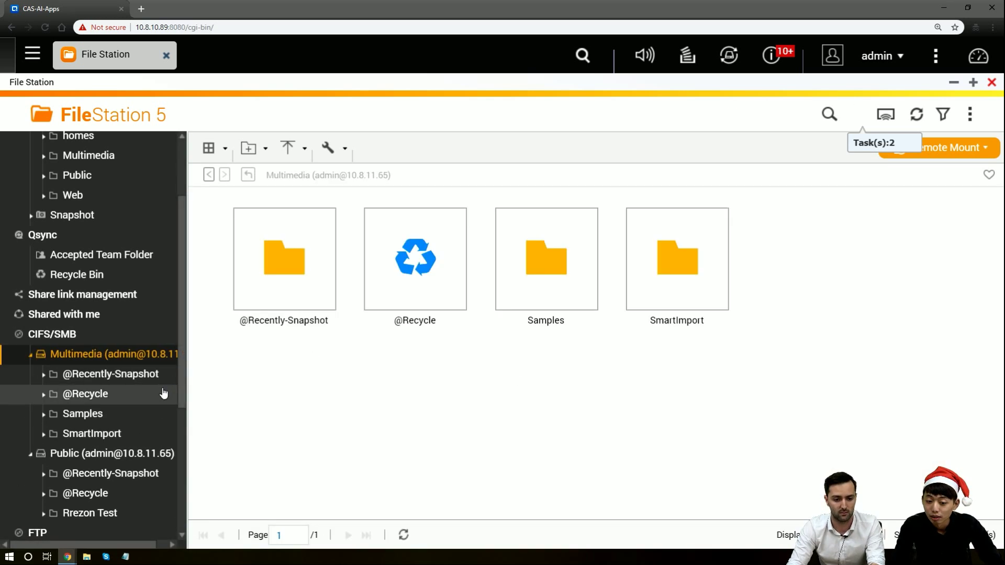
pyautogui.scroll(-3, 162, 389)
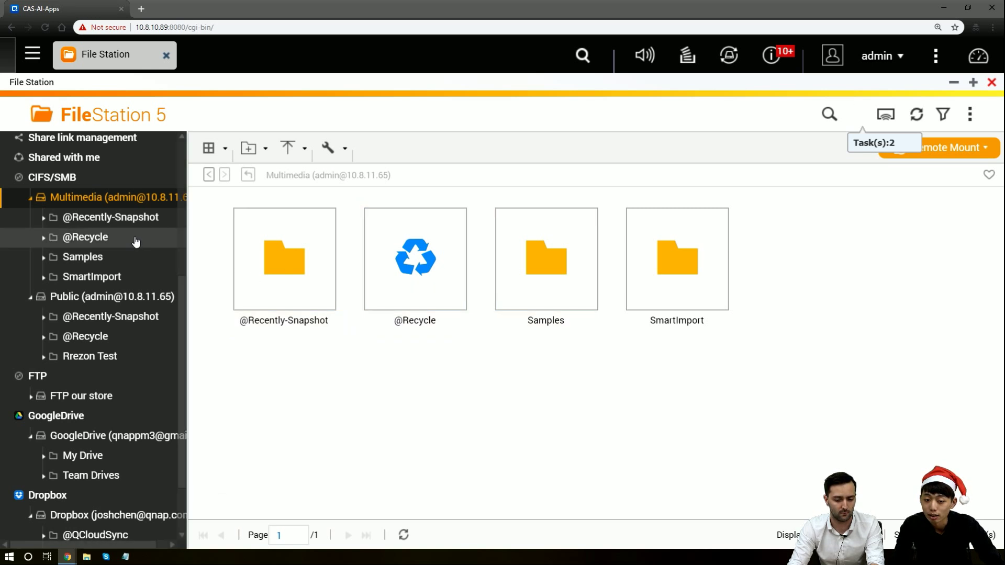
pyautogui.click(31, 399)
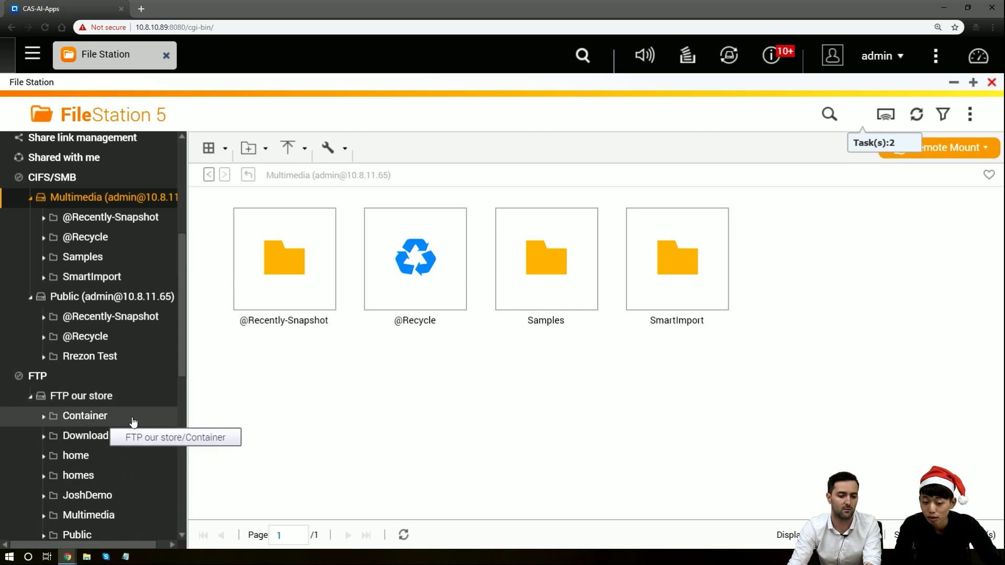
# Try opening the Samples, SmartImport and Rrezon Test folders and Multimedia, dismissing each network timeout message
pyautogui.doubleClick(534, 298)
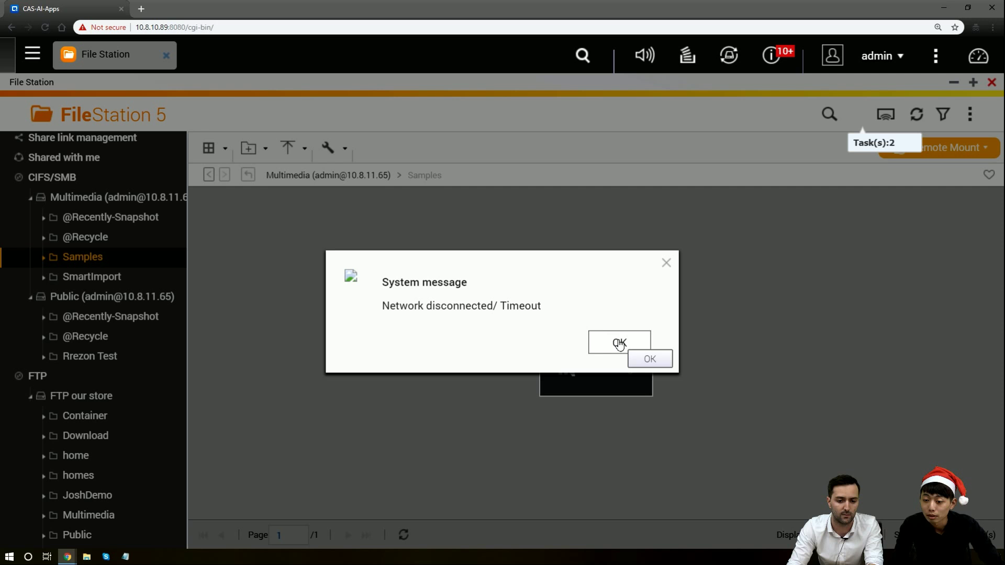
pyautogui.click(617, 341)
pyautogui.click(105, 280)
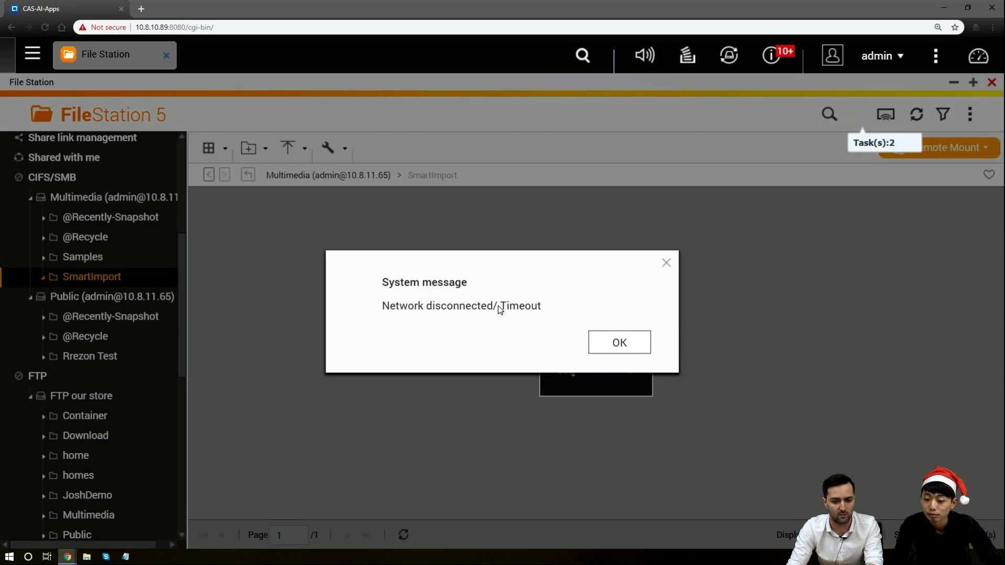
pyautogui.click(616, 340)
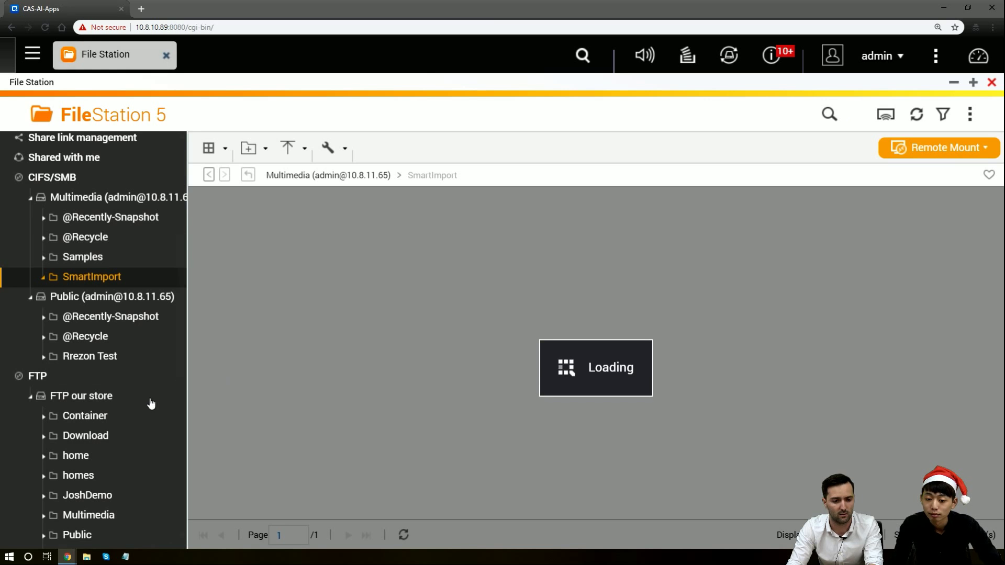
pyautogui.click(114, 359)
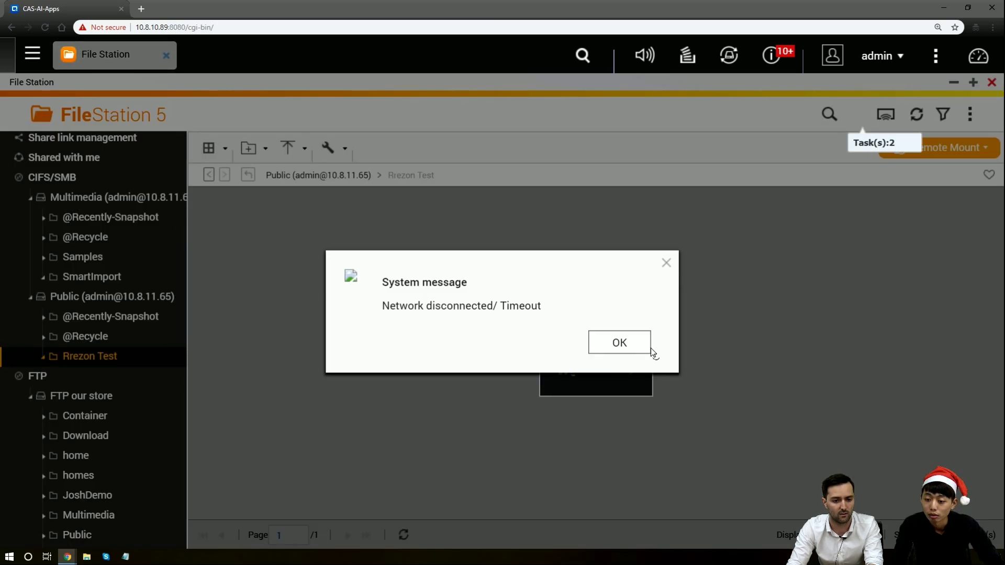
pyautogui.click(635, 343)
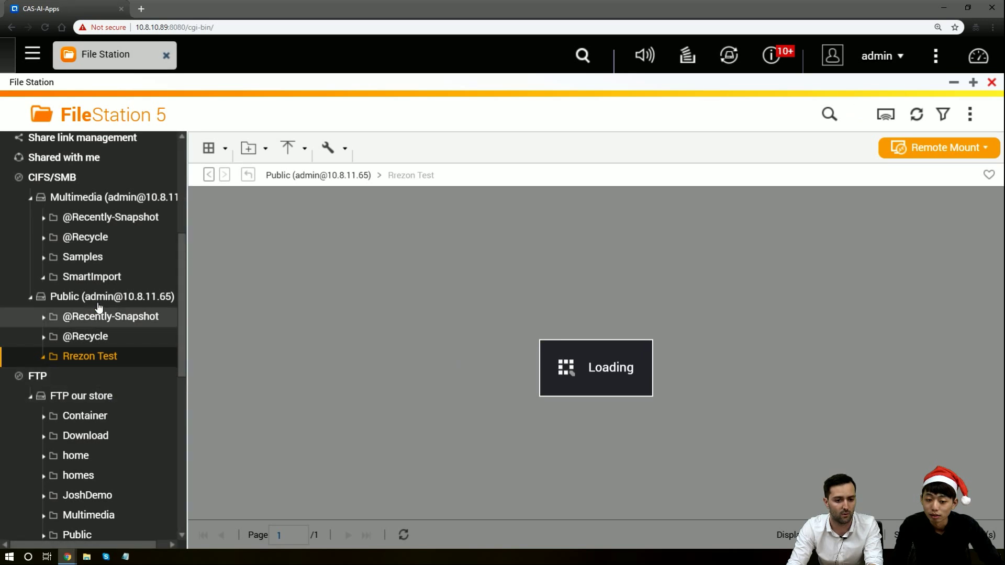
pyautogui.click(28, 202)
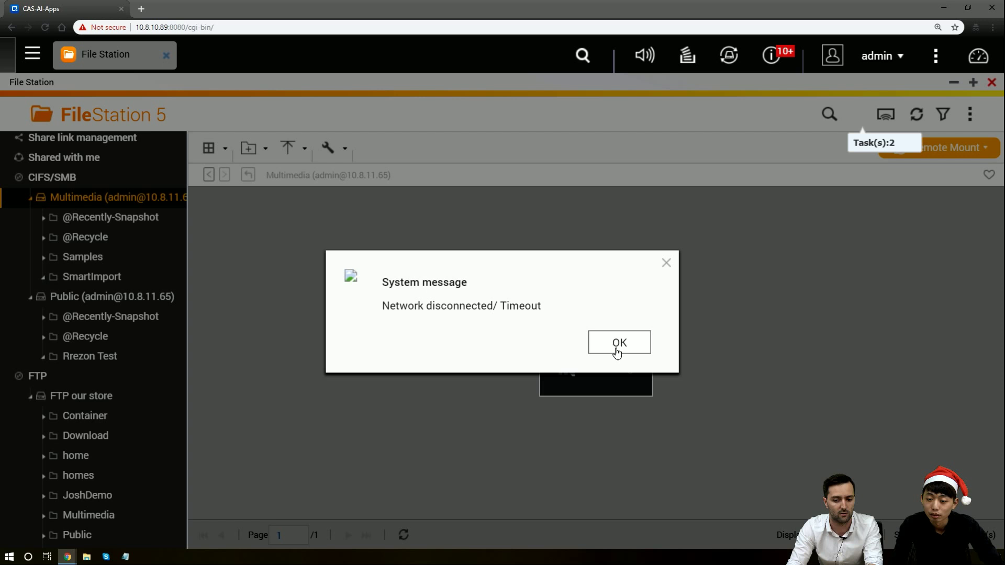
pyautogui.click(616, 349)
# Edit the Multimedia connection, agree to disconnect, and save its settings unchanged
pyautogui.rightClick(153, 199)
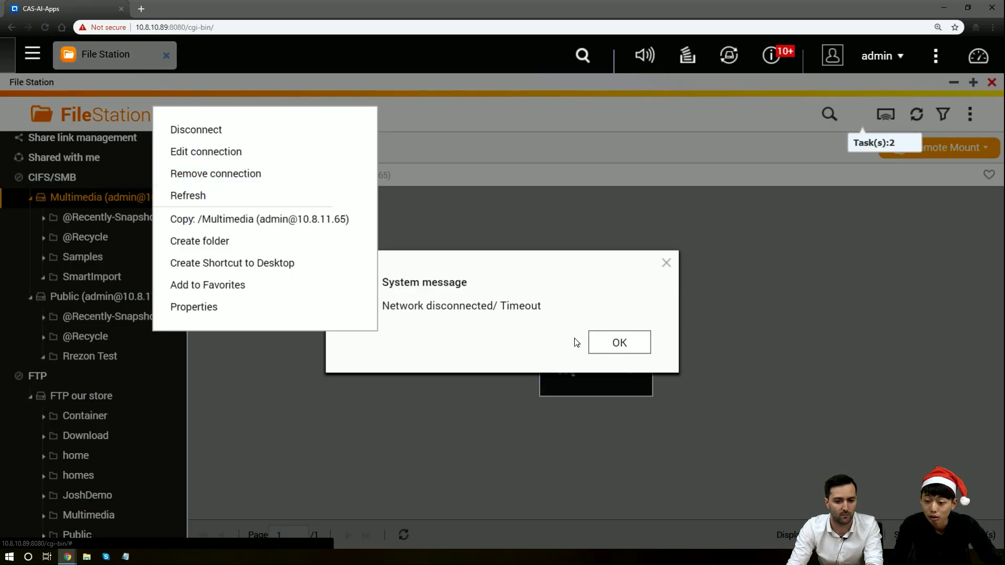
pyautogui.click(619, 342)
pyautogui.click(619, 342)
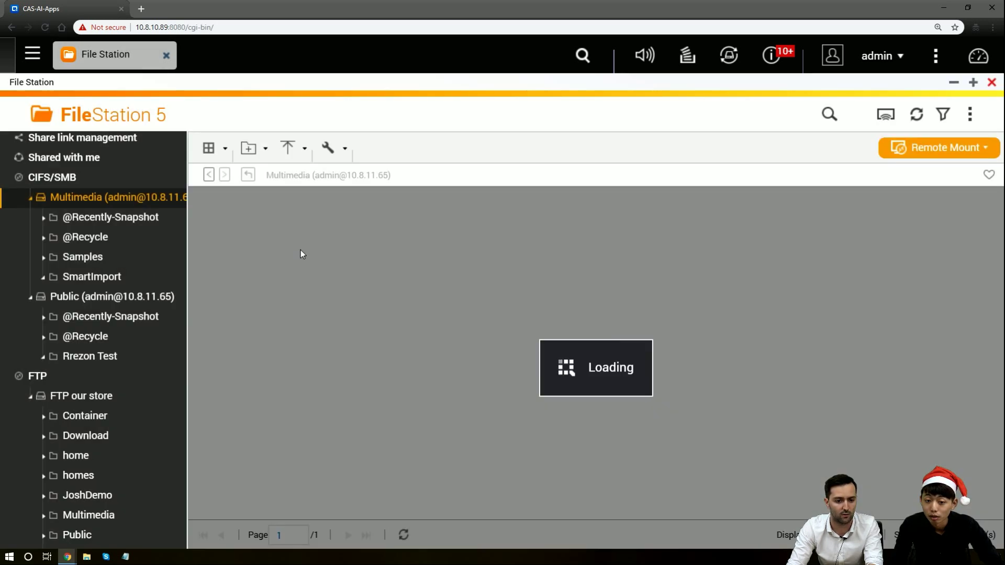
pyautogui.rightClick(155, 203)
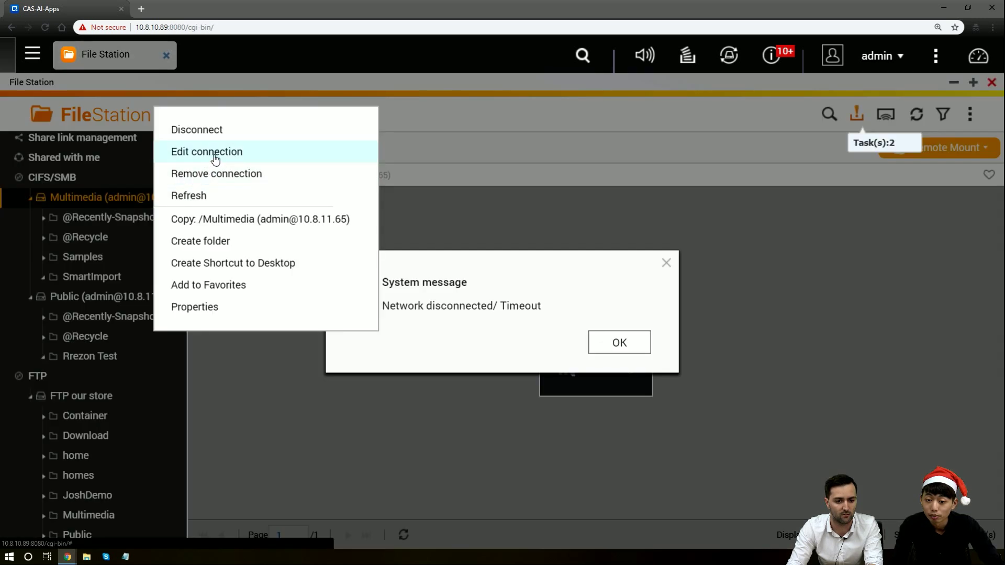
pyautogui.click(212, 153)
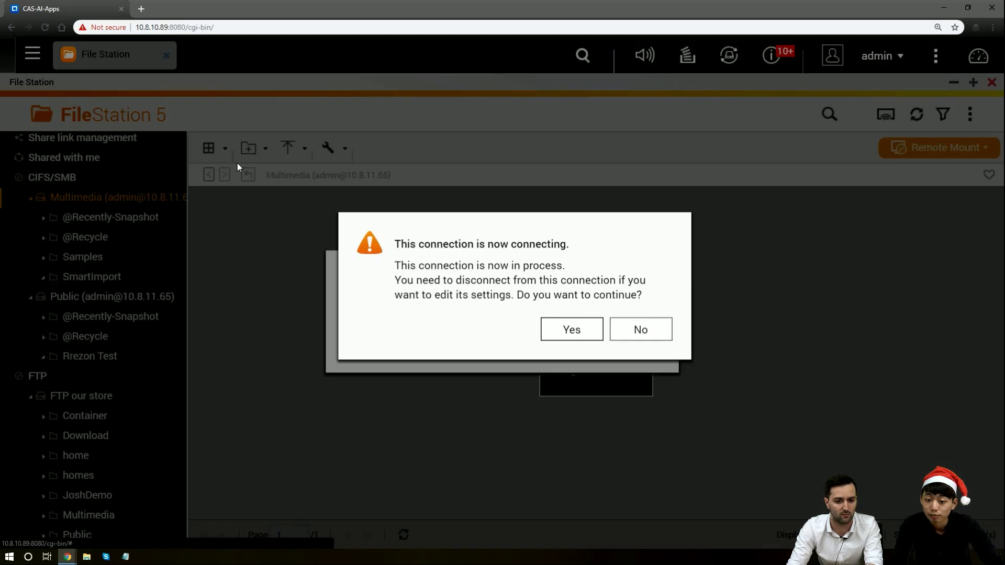
pyautogui.click(572, 329)
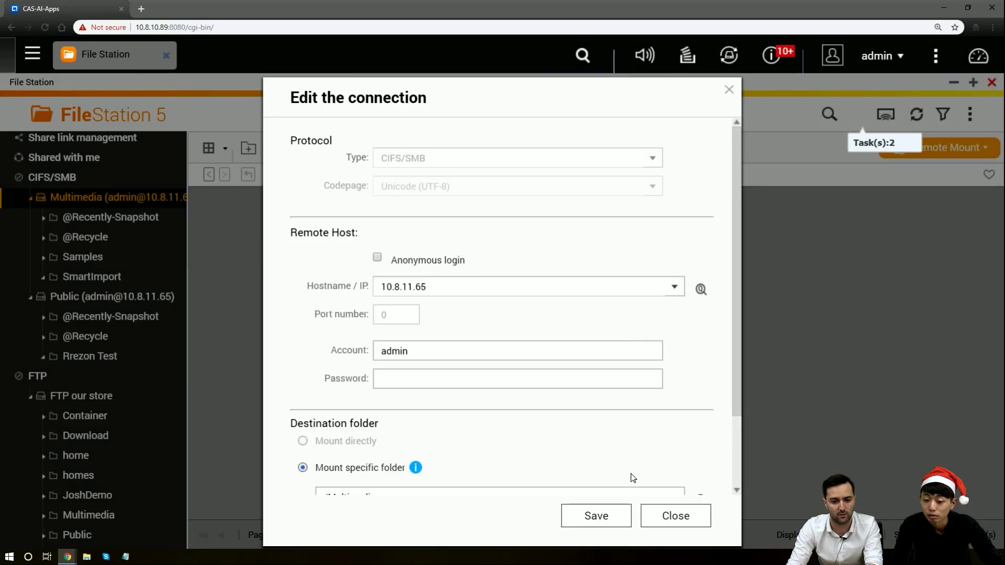
pyautogui.click(603, 514)
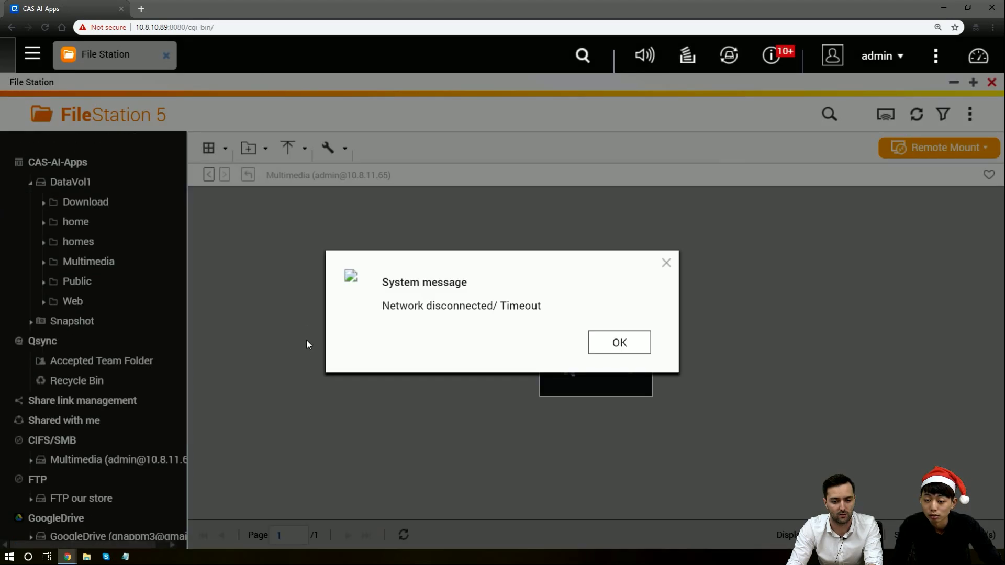
pyautogui.click(617, 341)
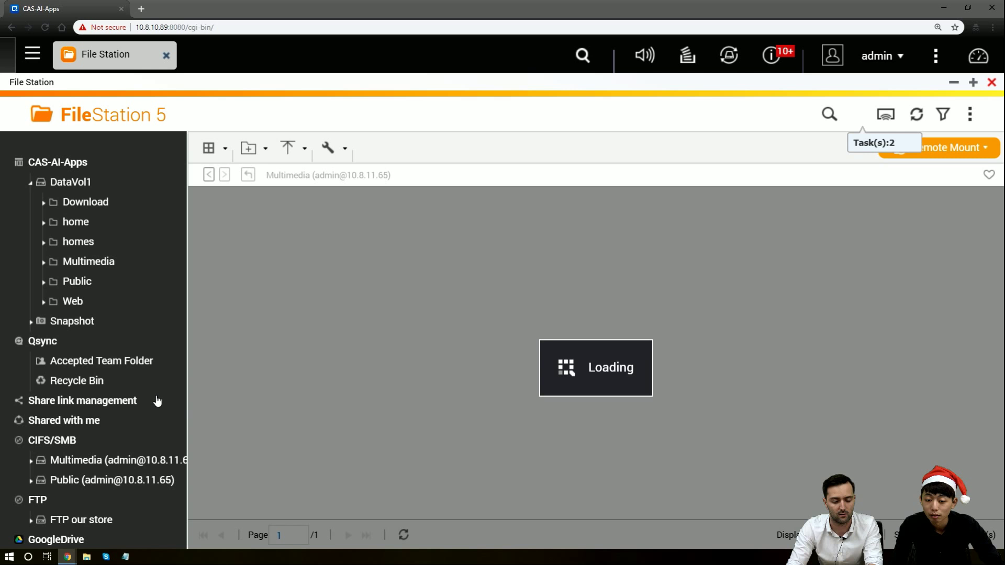
# Browse Multimedia's Samples folder, then open the Download folder on FTP our store
pyautogui.scroll(-2, 146, 404)
pyautogui.click(118, 356)
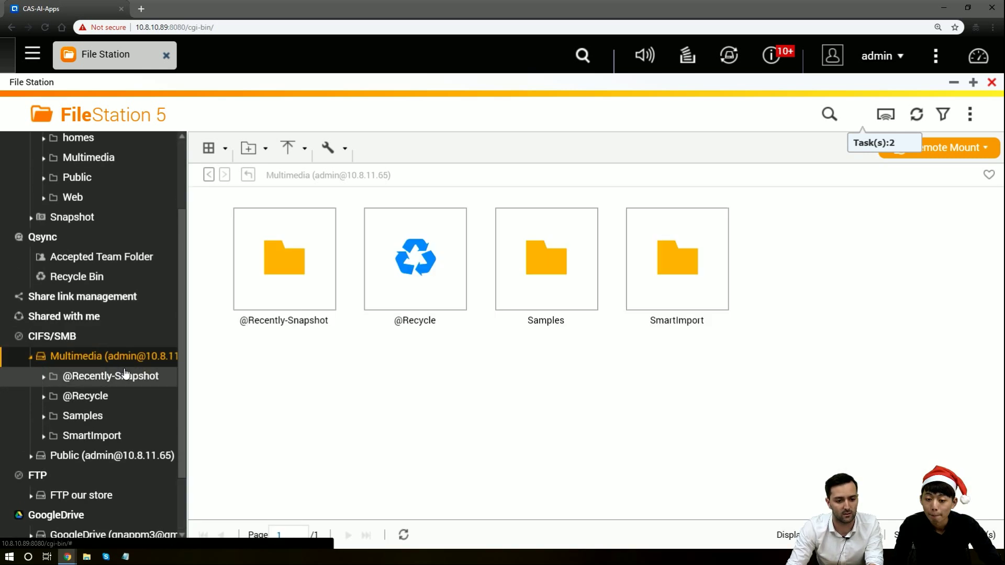
pyautogui.doubleClick(568, 296)
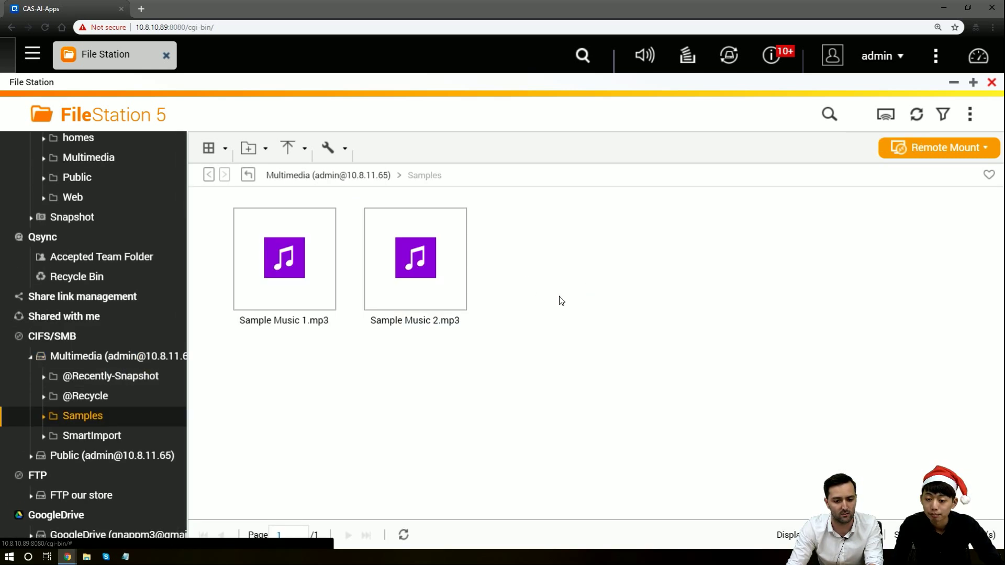
pyautogui.scroll(-2, 152, 442)
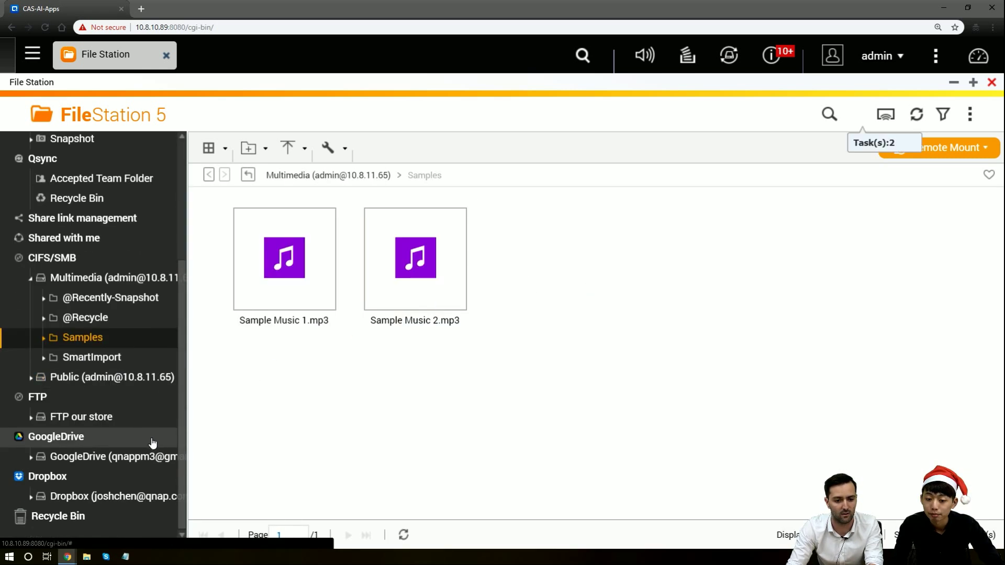
pyautogui.click(31, 416)
pyautogui.click(85, 461)
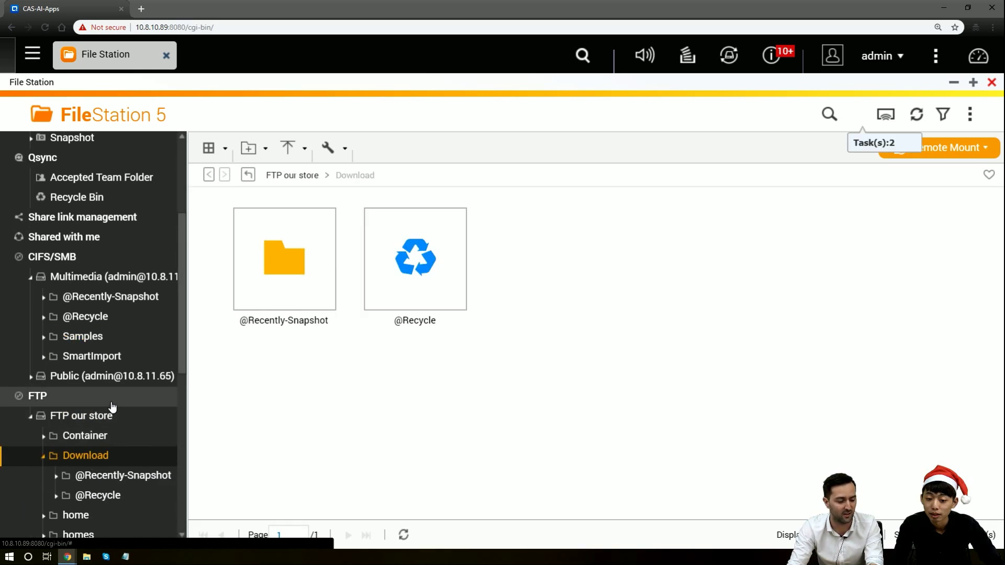
# Copy Sample Music 1.mp3 from Multimedia's Samples onto FTP our store's home folder and verify it there
pyautogui.scroll(-2, 105, 466)
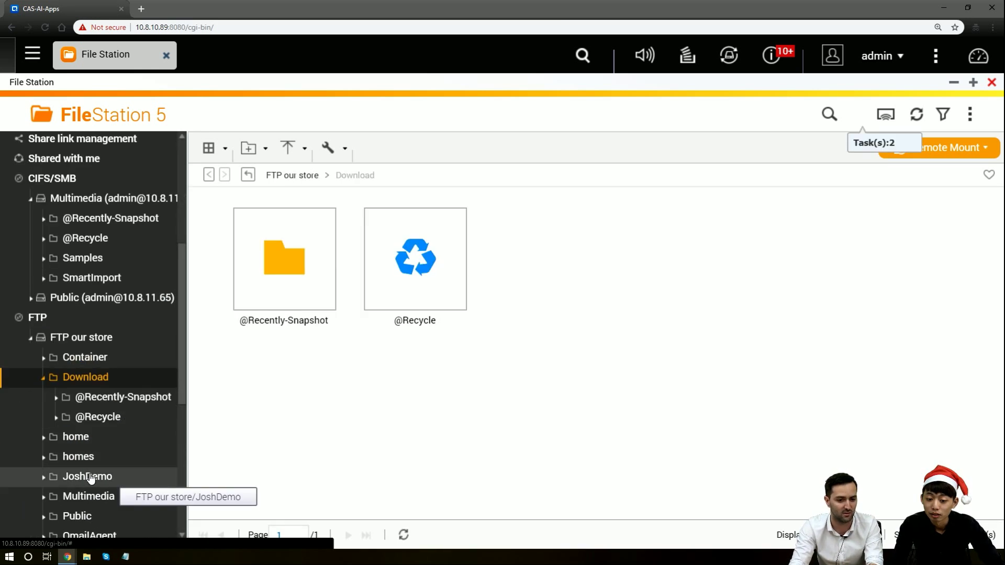
pyautogui.click(78, 438)
pyautogui.click(102, 260)
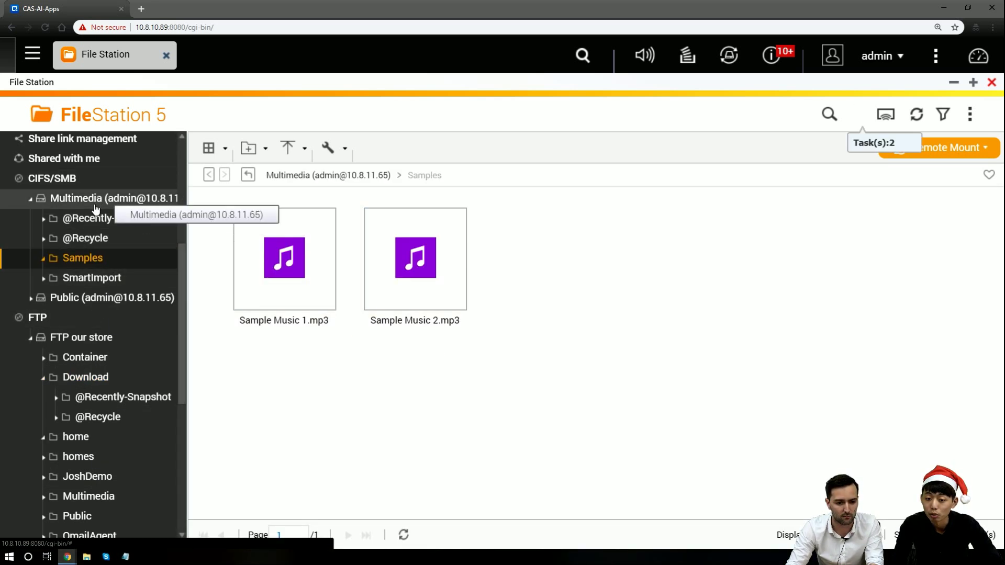
pyautogui.moveTo(268, 288); pyautogui.dragTo(80, 438)
pyautogui.click(172, 390)
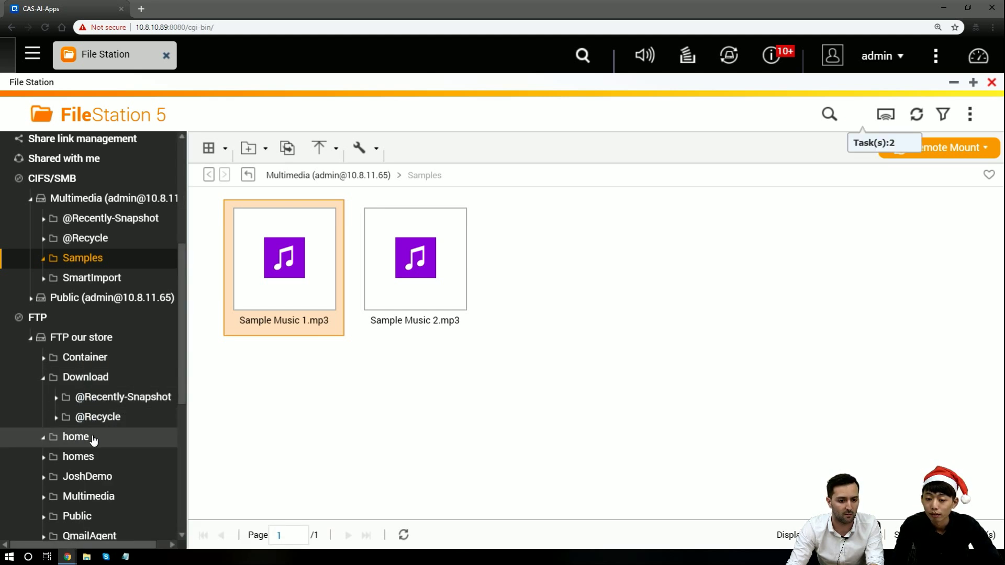
pyautogui.click(76, 437)
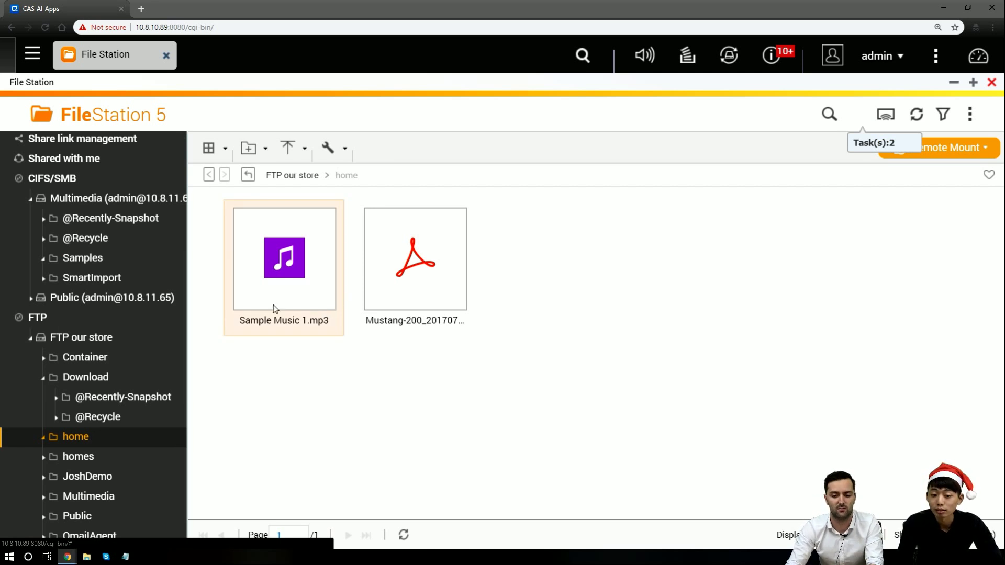
pyautogui.scroll(5, 130, 381)
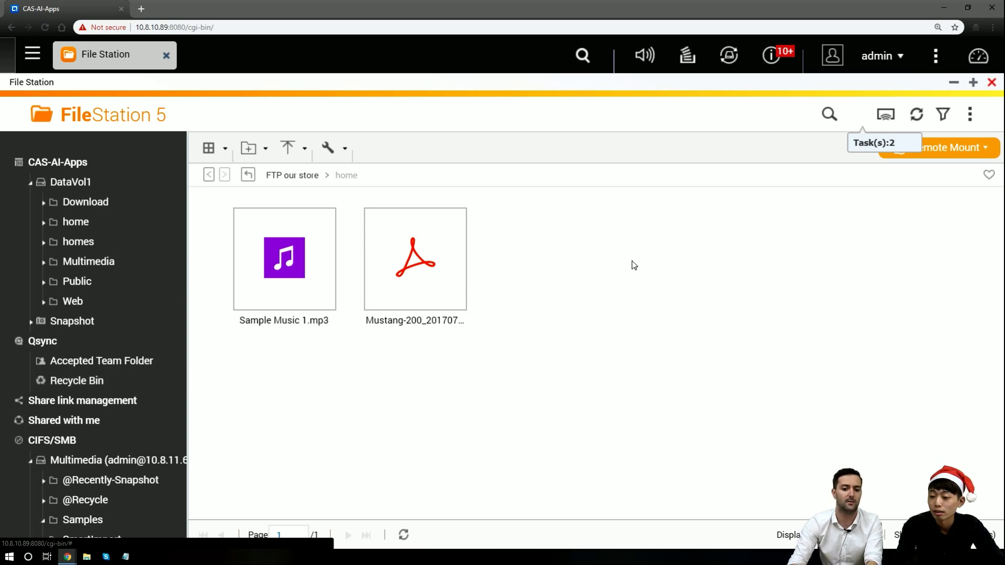
# Review and hide the background task list, cancel the server-busy warning, and return to the Multimedia share
pyautogui.click(861, 121)
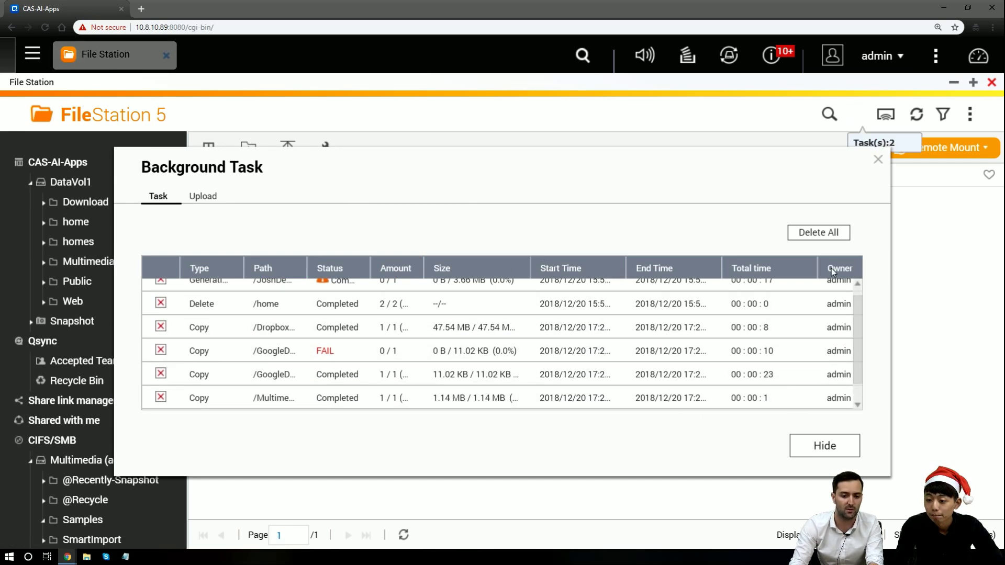
pyautogui.click(852, 444)
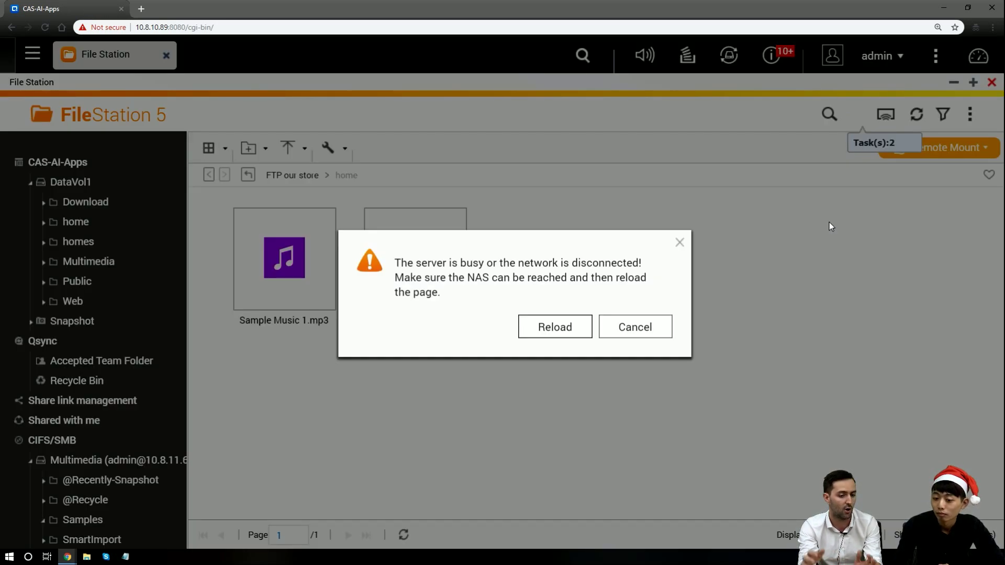
pyautogui.click(637, 326)
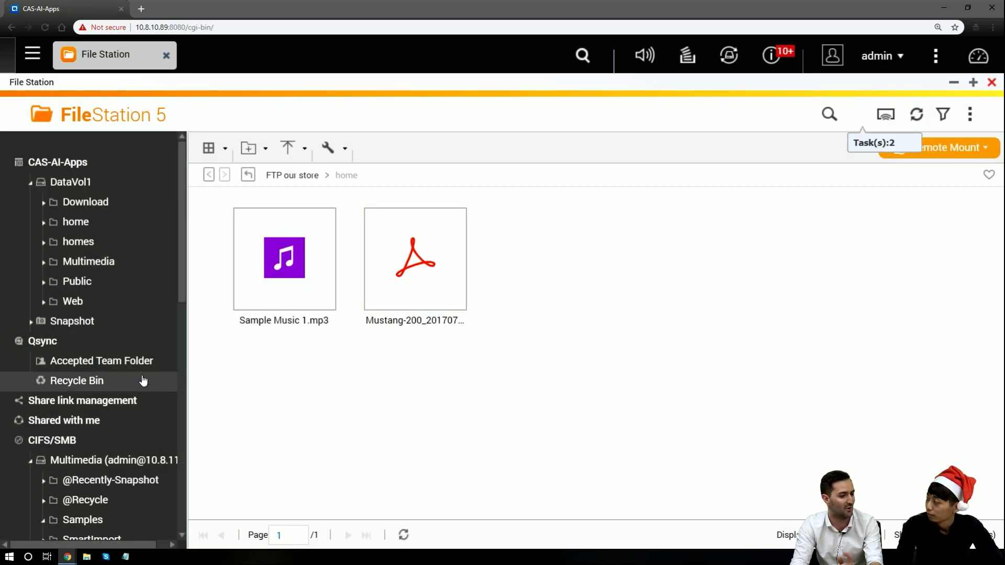
pyautogui.scroll(-2, 144, 383)
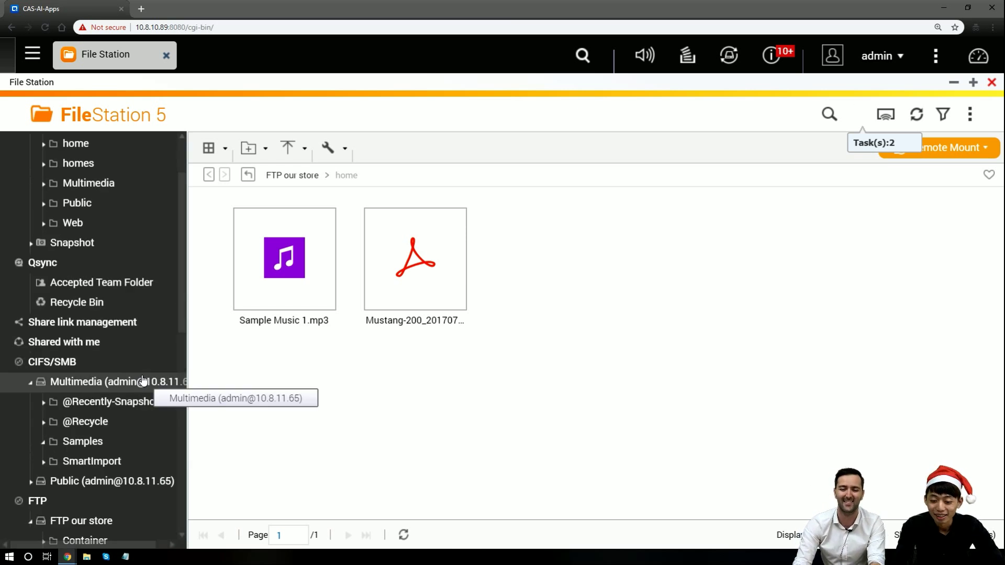
pyautogui.rightClick(102, 386)
pyautogui.click(314, 370)
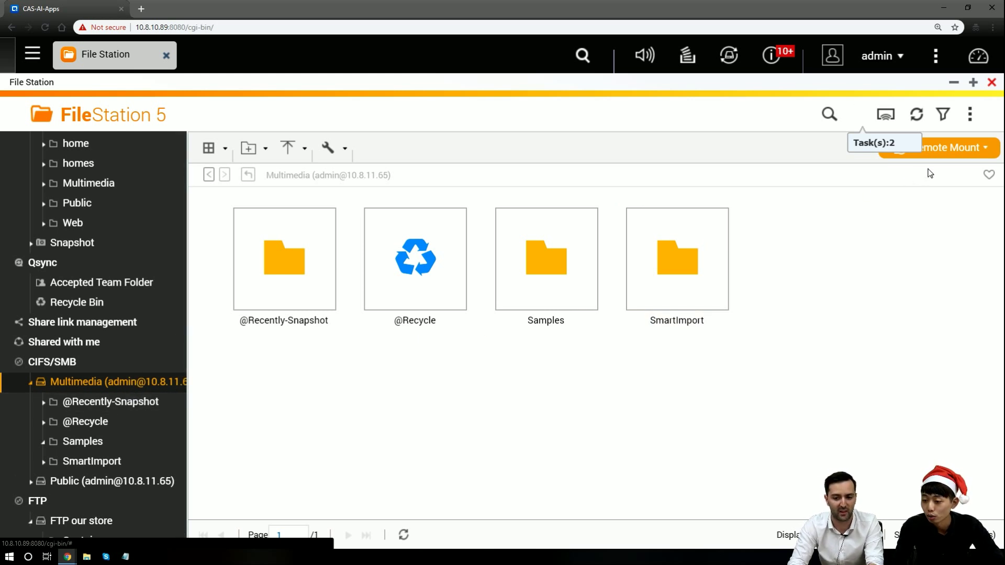
# In Current connection status, try disconnecting and then removing the GoogleDrive connection, dismissing each error
pyautogui.click(955, 152)
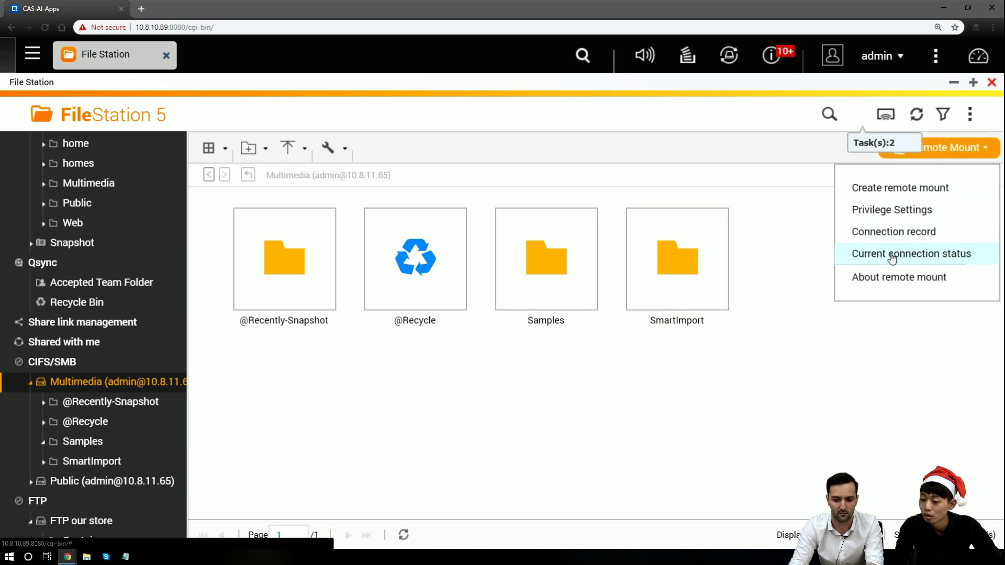
pyautogui.click(922, 262)
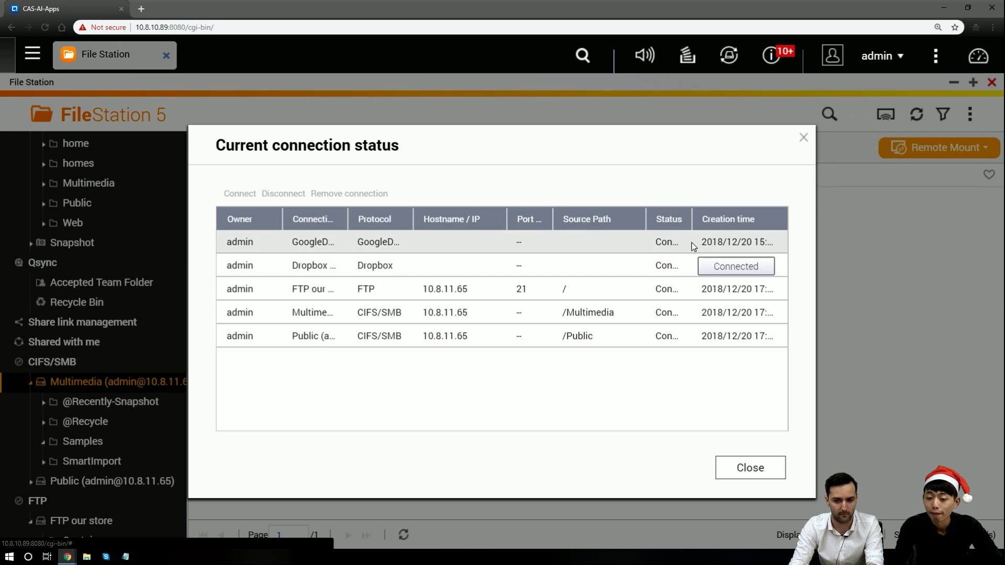
pyautogui.click(456, 248)
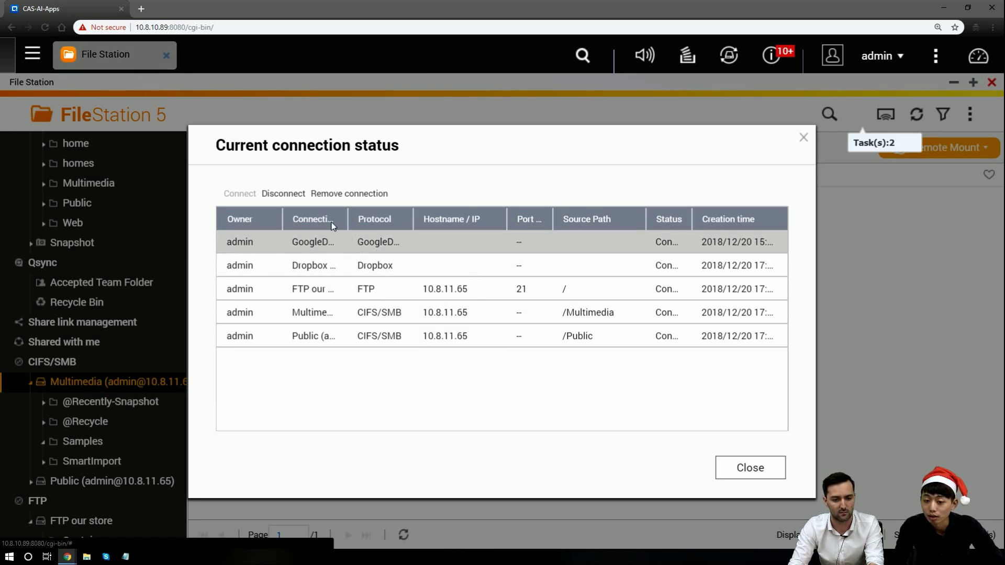
pyautogui.click(283, 194)
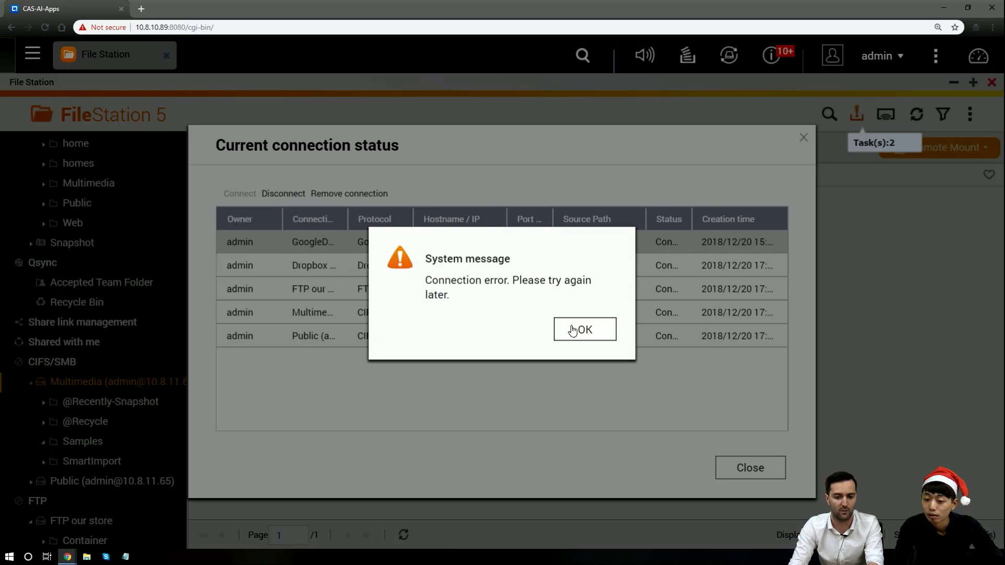
pyautogui.click(573, 330)
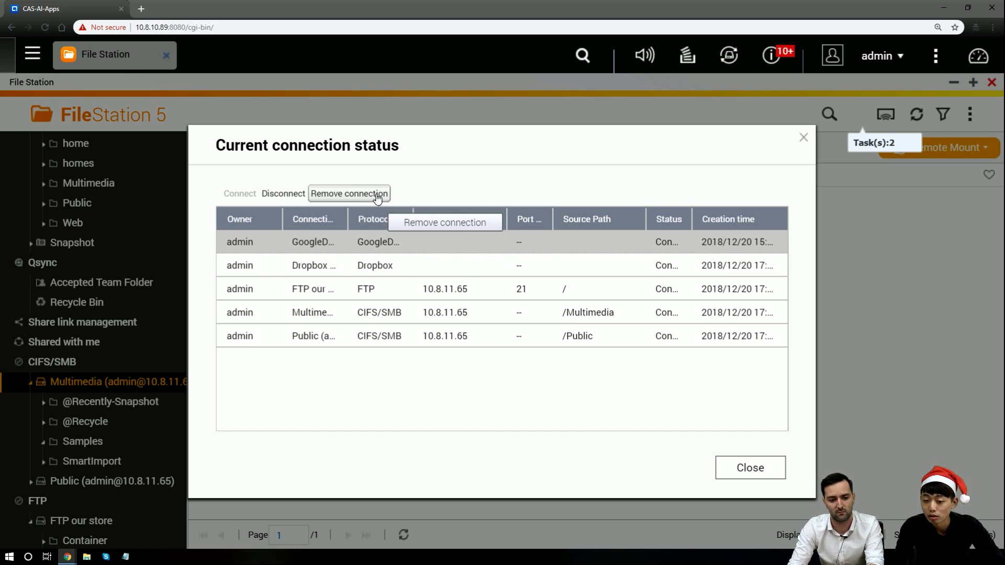
pyautogui.click(376, 196)
pyautogui.click(570, 326)
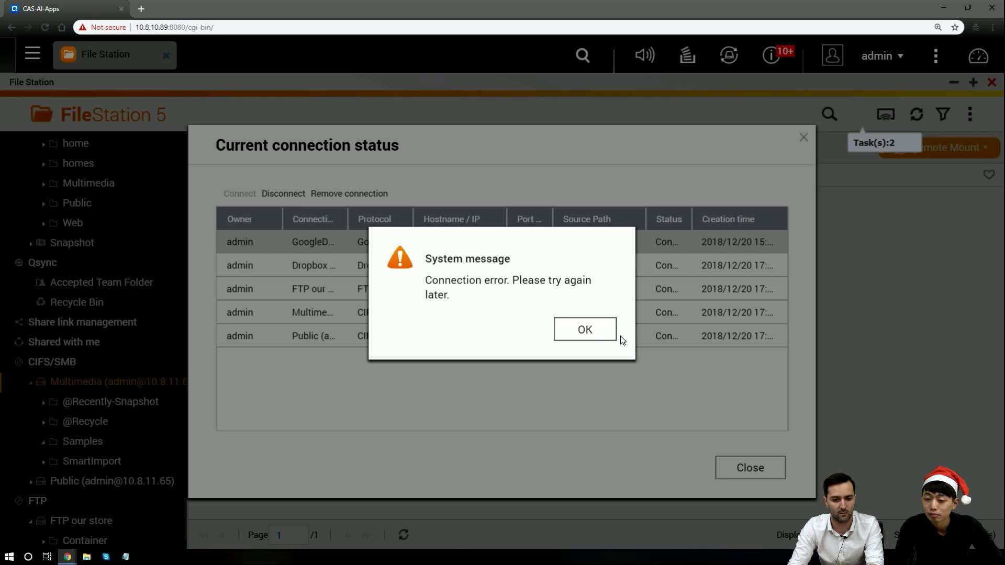
pyautogui.click(602, 330)
# Try removing the FTP our store connection, dismiss the error, and close the connection list
pyautogui.click(539, 287)
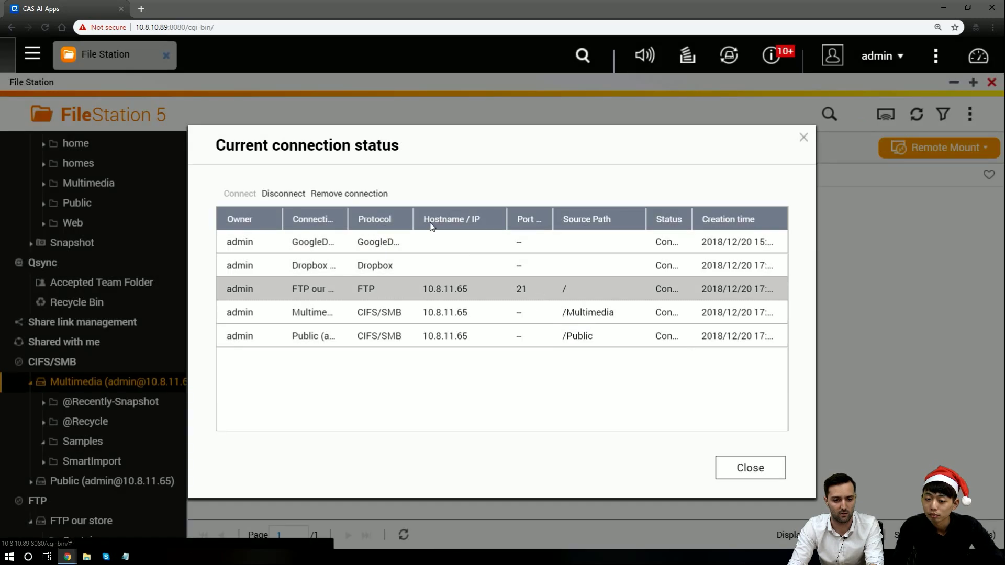
pyautogui.click(386, 198)
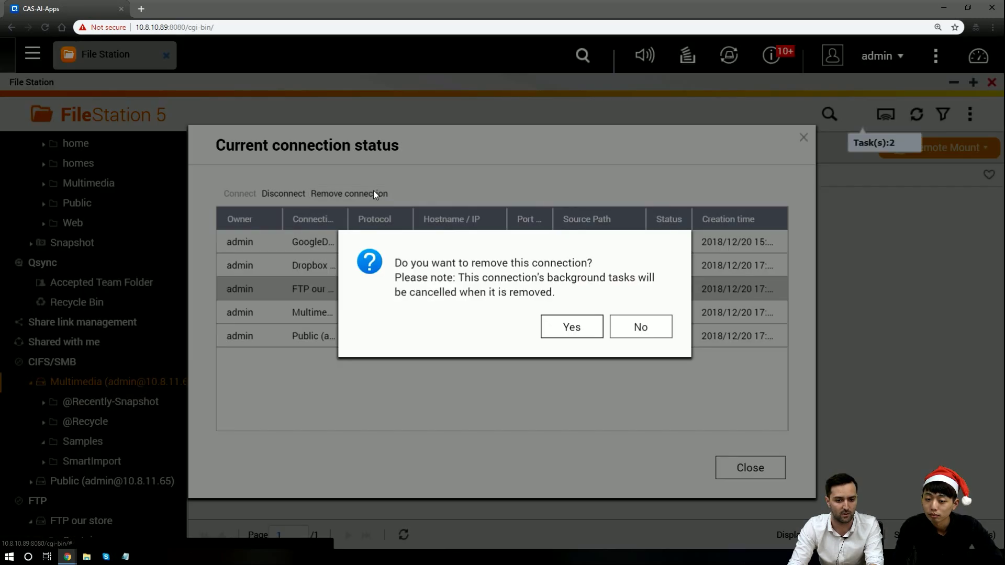
pyautogui.click(571, 328)
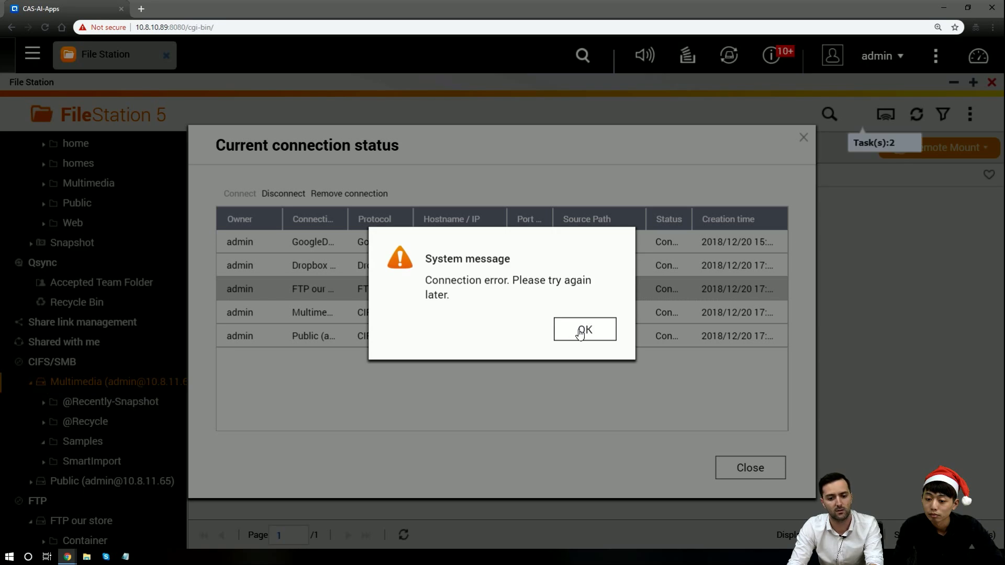
pyautogui.click(580, 331)
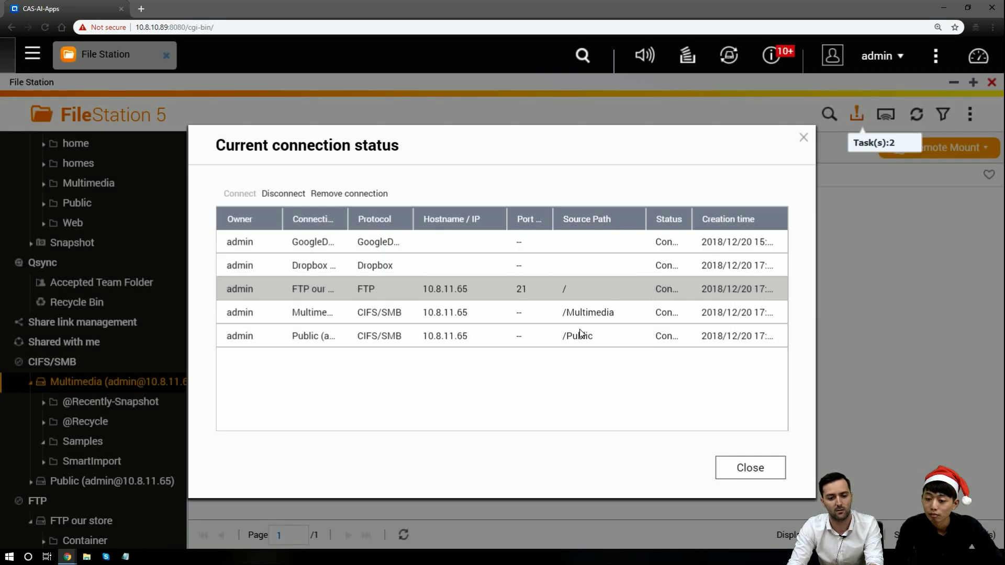
pyautogui.click(808, 141)
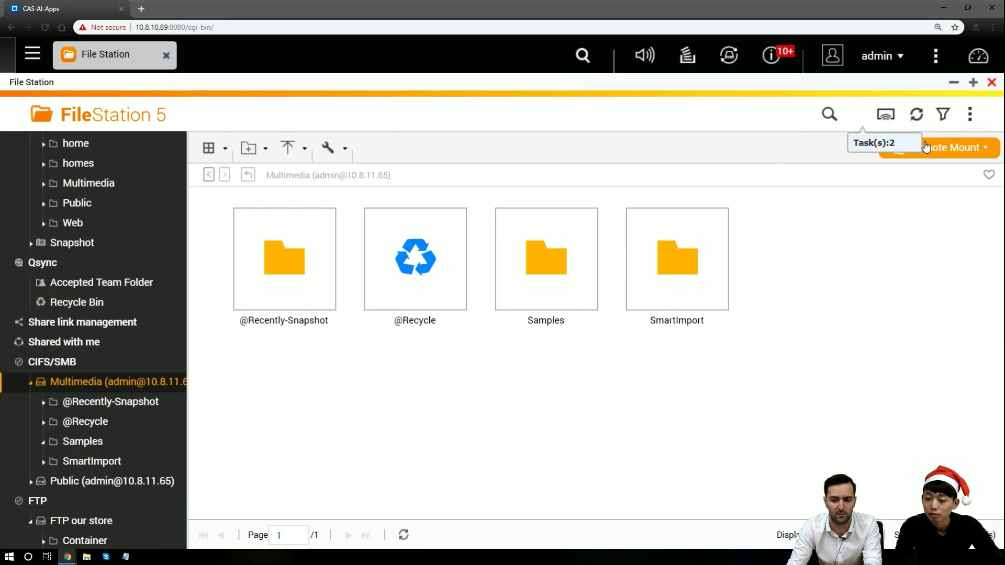
# Close File Station, reload the web page, and reopen File Station
pyautogui.click(991, 83)
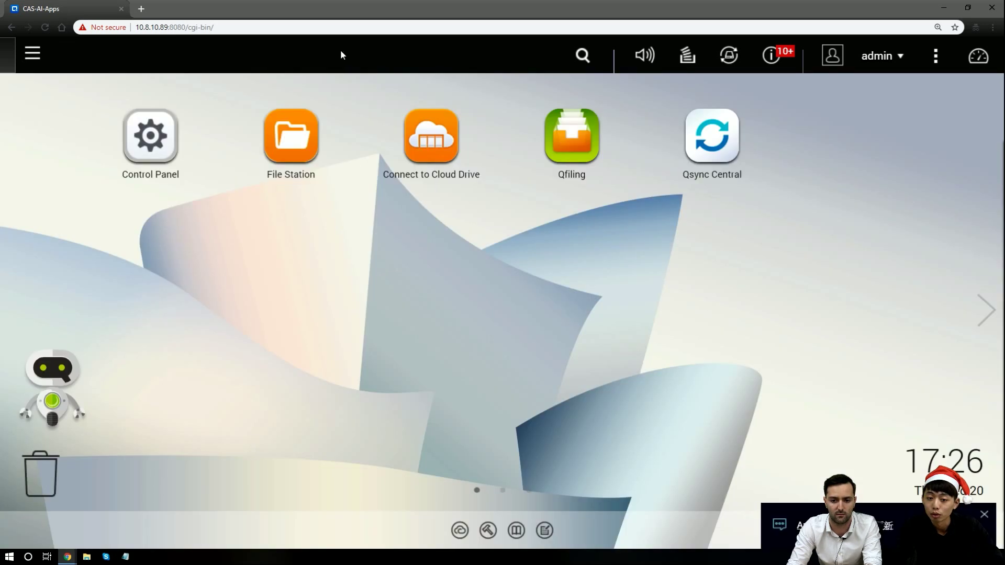
pyautogui.click(46, 26)
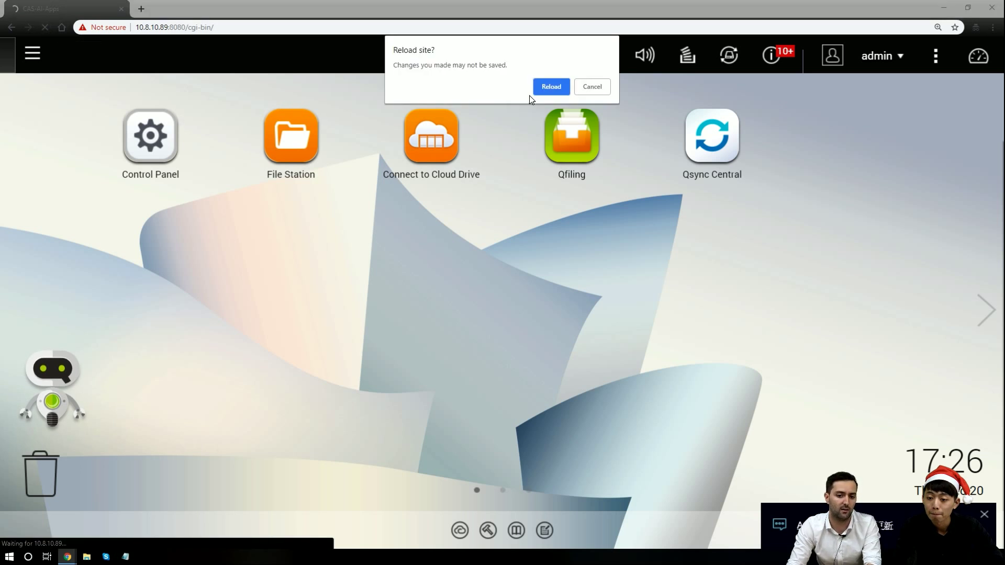
pyautogui.click(584, 86)
pyautogui.click(324, 133)
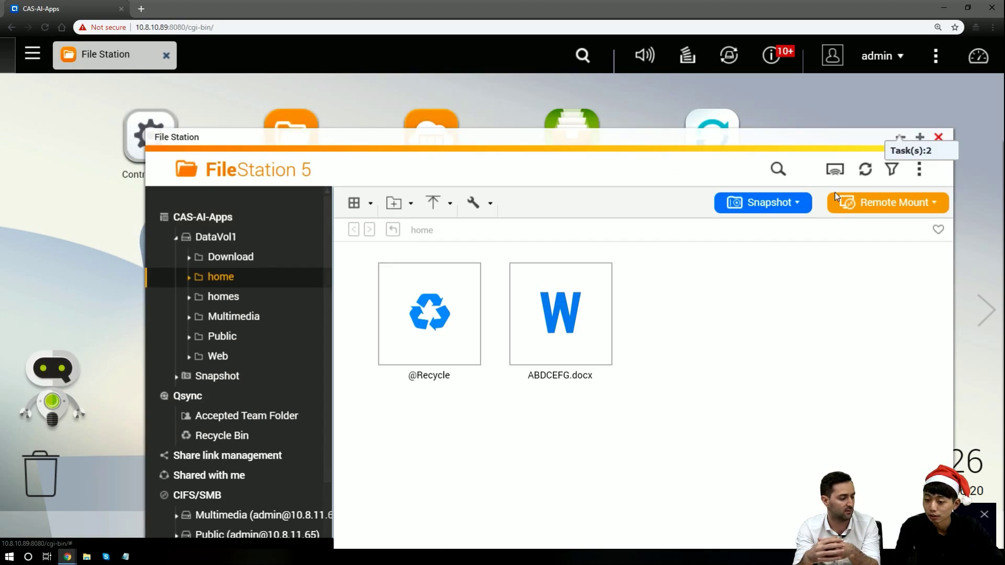
# Remove the FTP our store connection from the Remote Mount connection status list
pyautogui.click(899, 209)
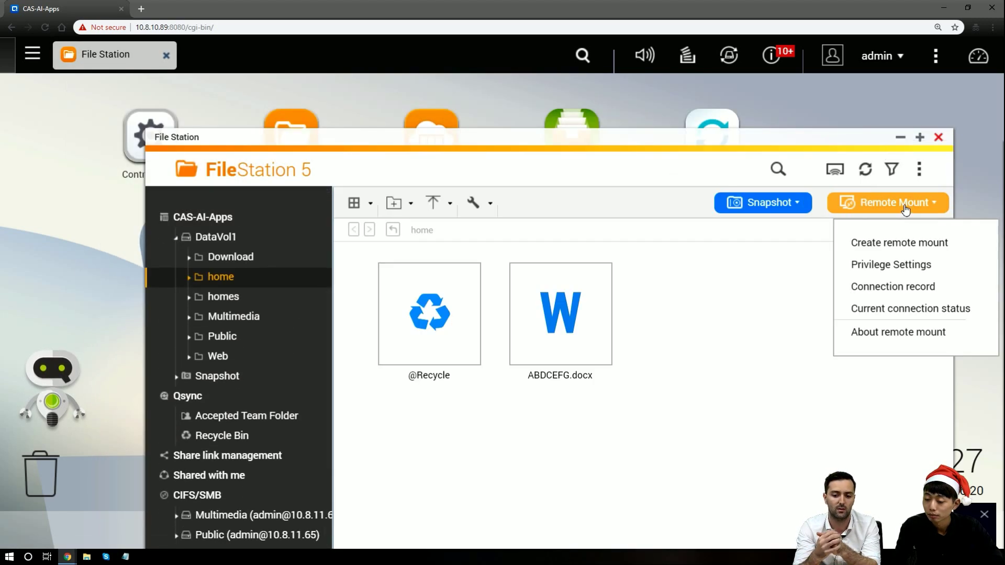
pyautogui.click(916, 312)
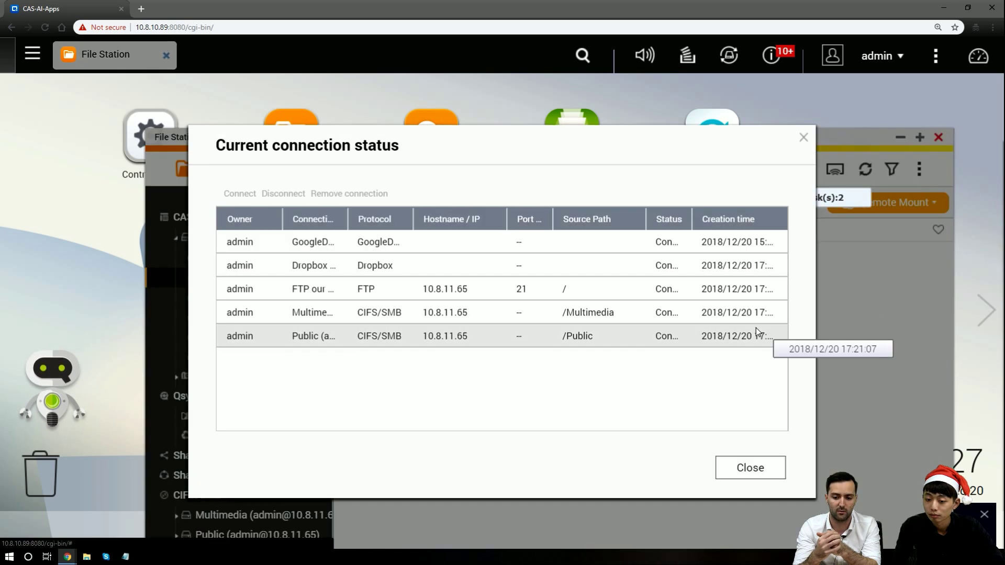
pyautogui.click(624, 288)
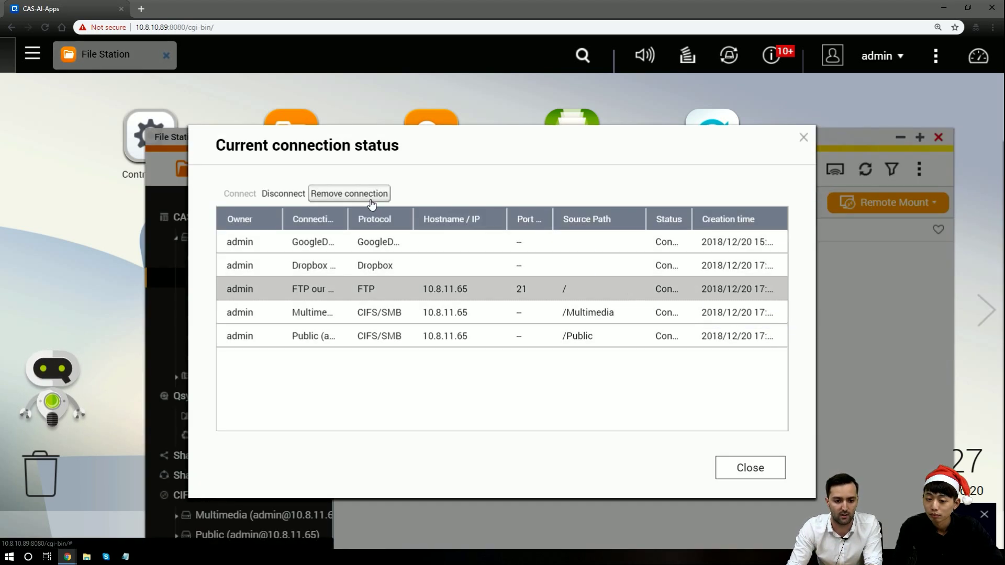
pyautogui.click(349, 193)
pyautogui.click(572, 327)
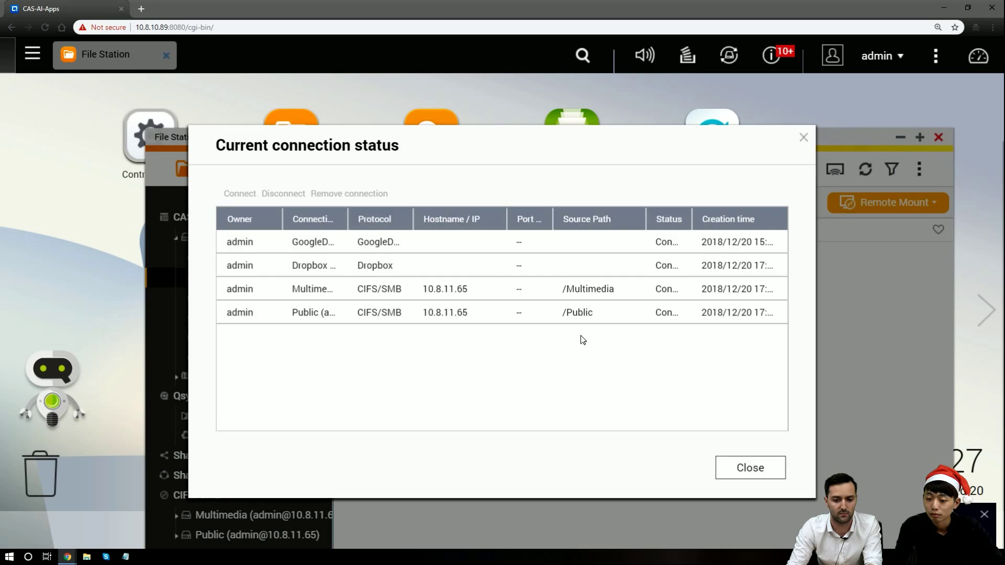
# Disconnect the Dropbox connection, try reconnecting it, then close the connection status list
pyautogui.click(551, 294)
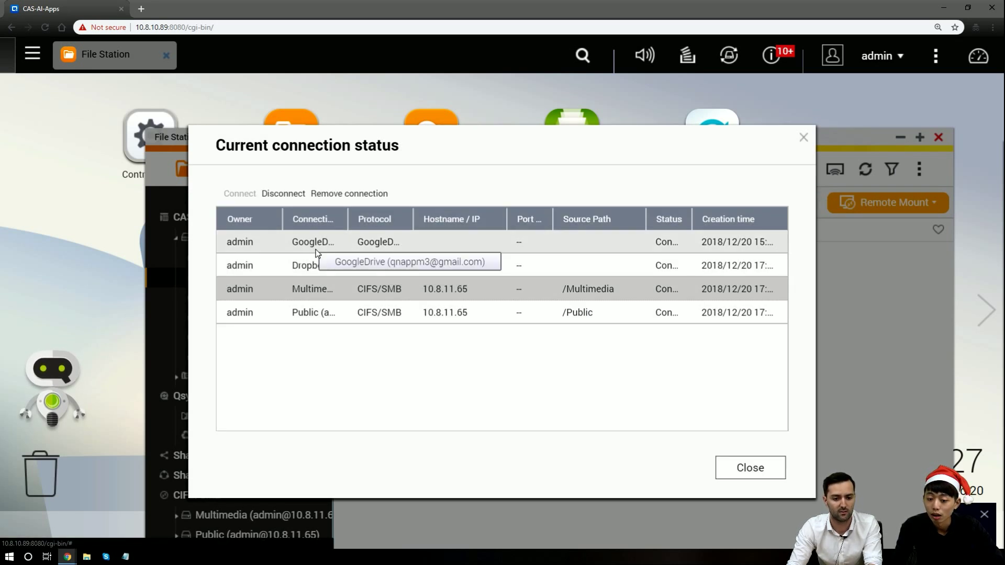
pyautogui.click(330, 265)
pyautogui.click(283, 193)
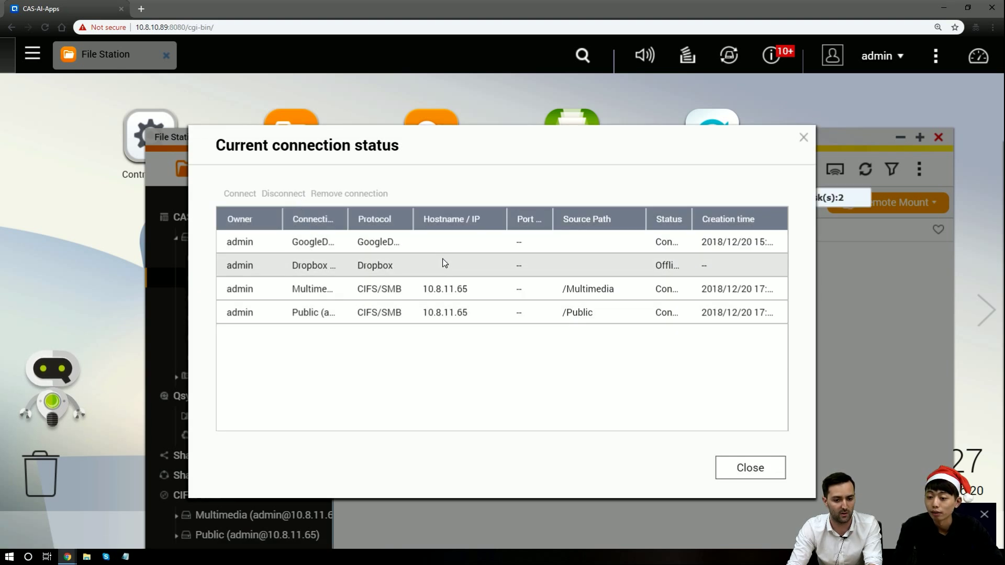
pyautogui.click(444, 263)
pyautogui.click(246, 201)
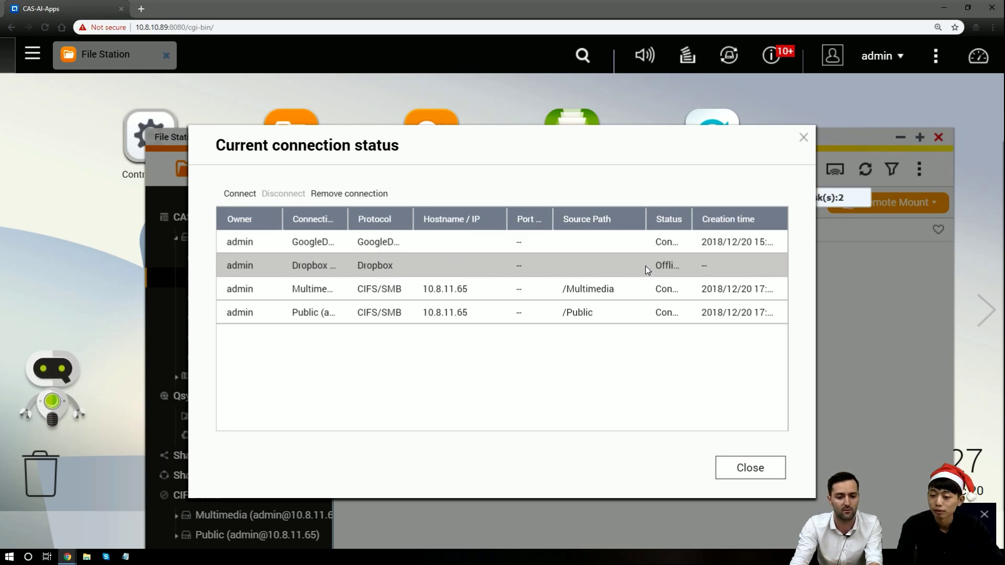
pyautogui.click(617, 310)
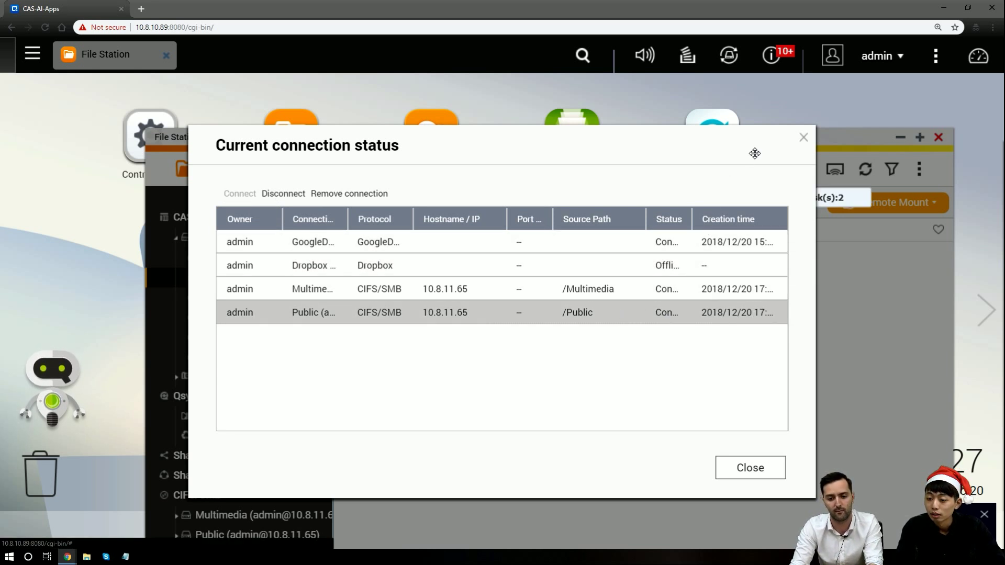
pyautogui.click(809, 142)
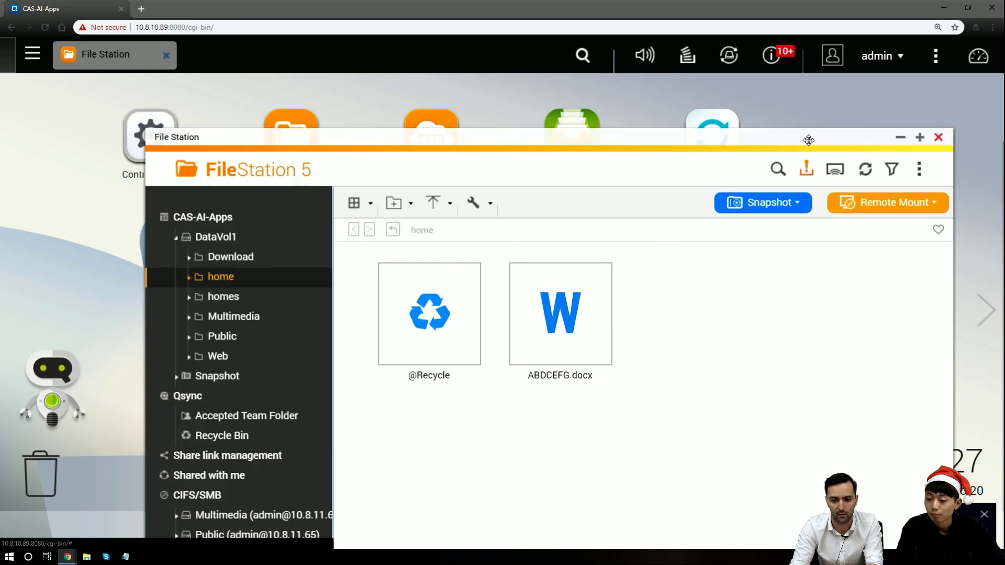
# Open the Remote Mount connection record and look through the saved connection history
pyautogui.click(890, 208)
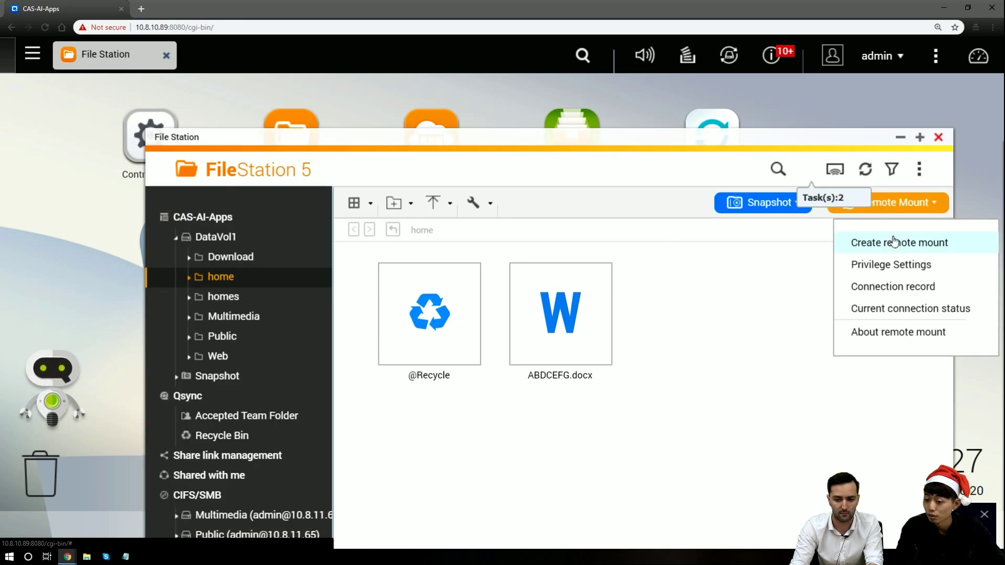
pyautogui.click(905, 297)
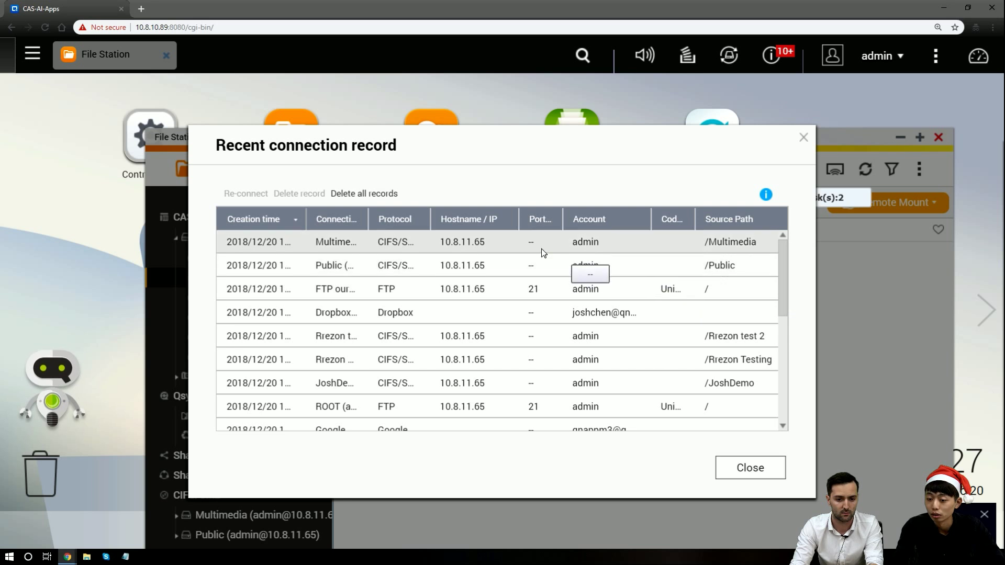
pyautogui.scroll(-1, 616, 311)
pyautogui.scroll(1, 615, 311)
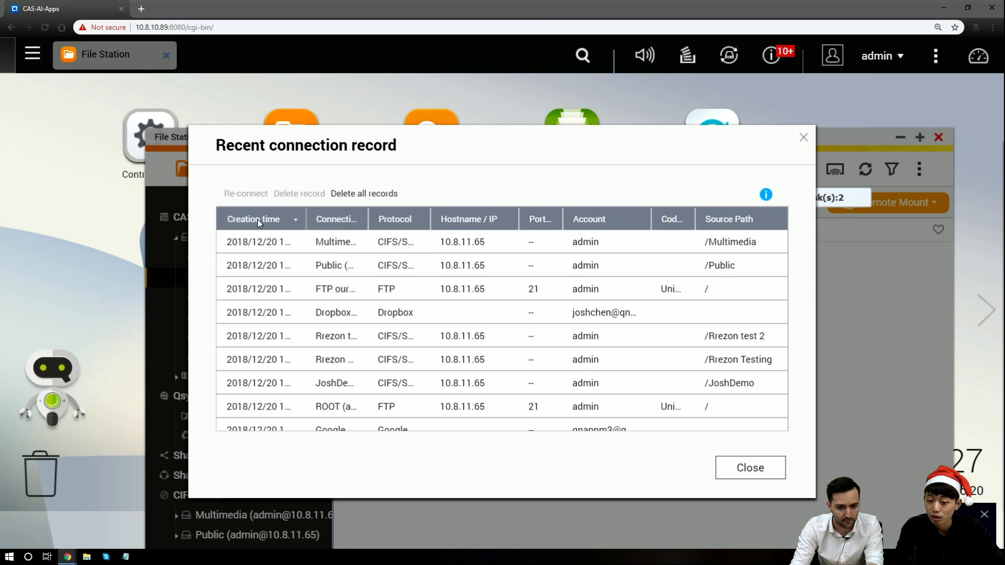
# Review the prefilled Public remount settings, close them without mounting, and move the window up-left
pyautogui.click(318, 259)
pyautogui.click(246, 194)
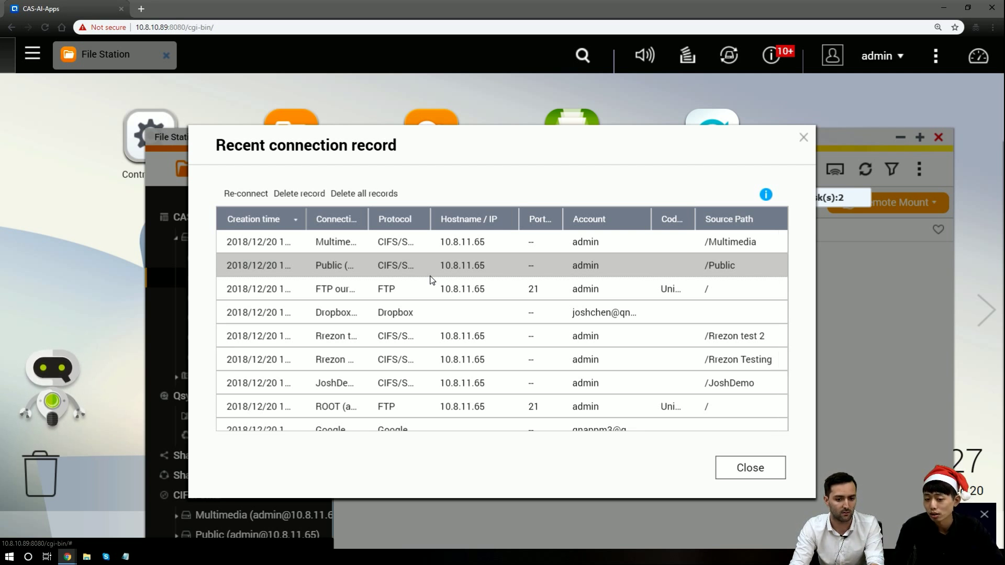
pyautogui.click(256, 200)
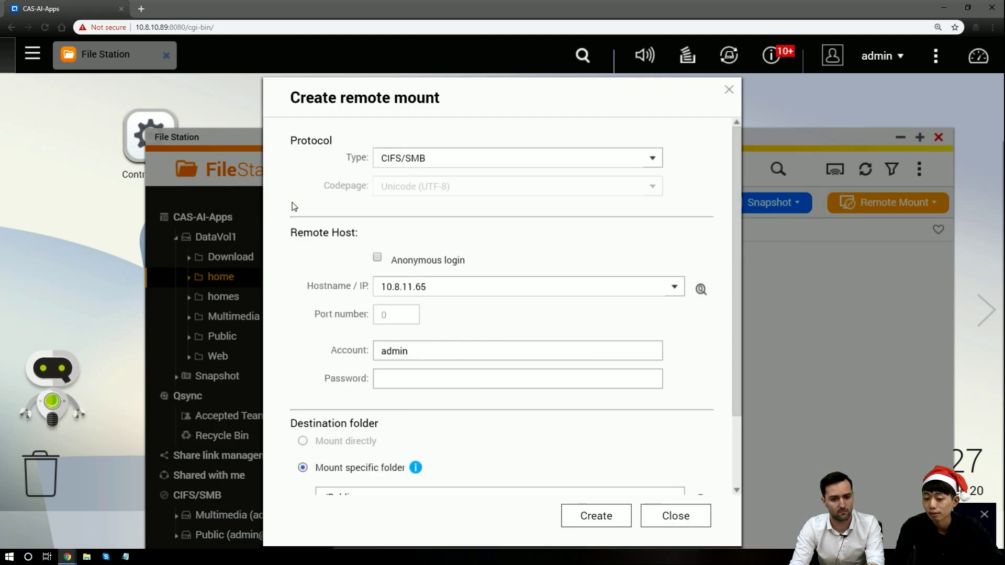
pyautogui.scroll(-2, 528, 283)
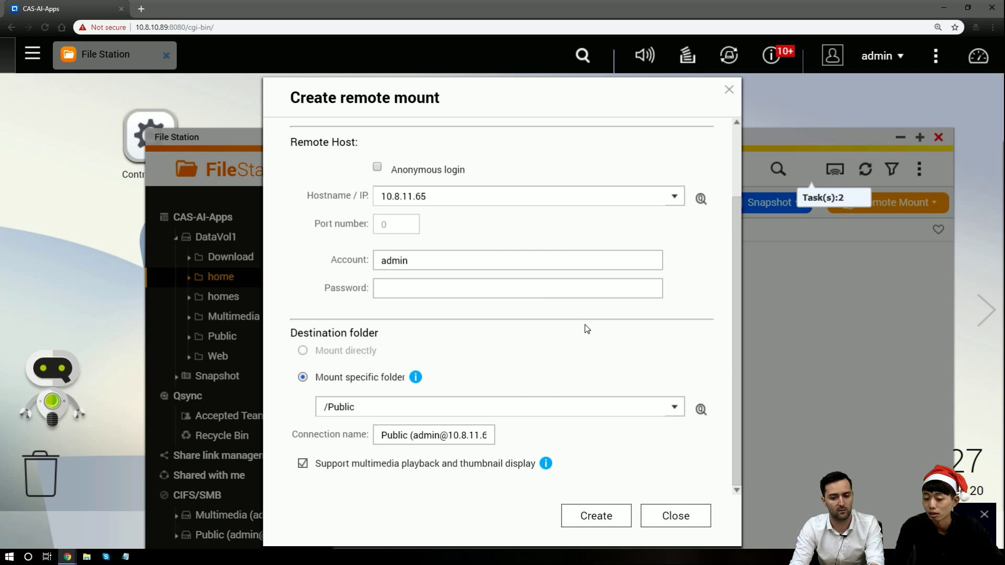
pyautogui.click(676, 516)
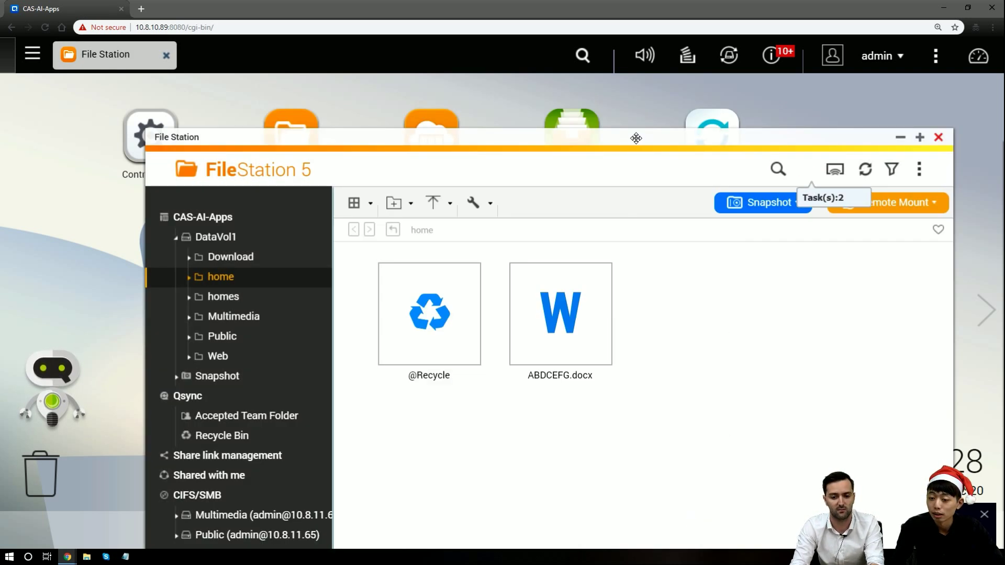
pyautogui.moveTo(636, 138); pyautogui.dragTo(602, 90)
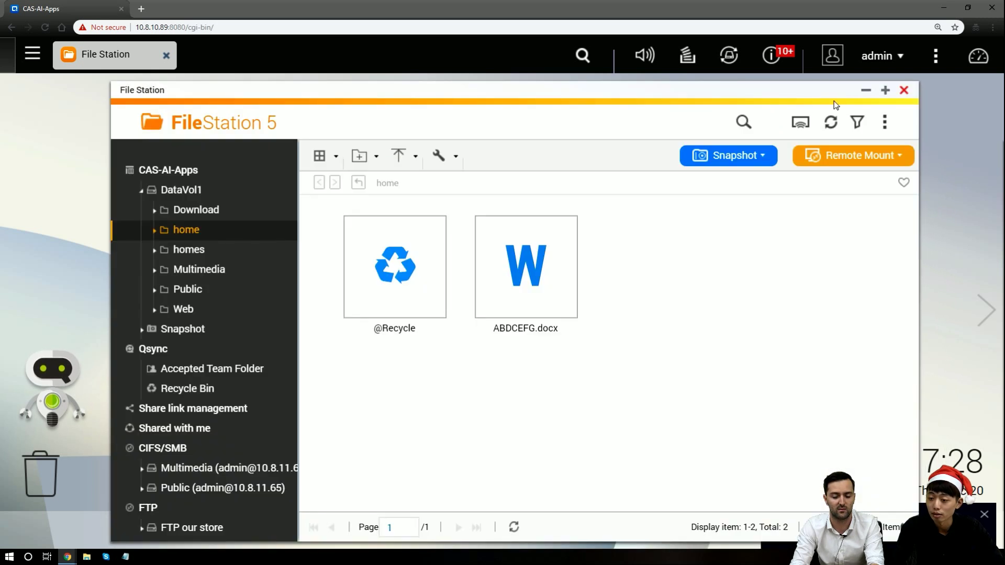